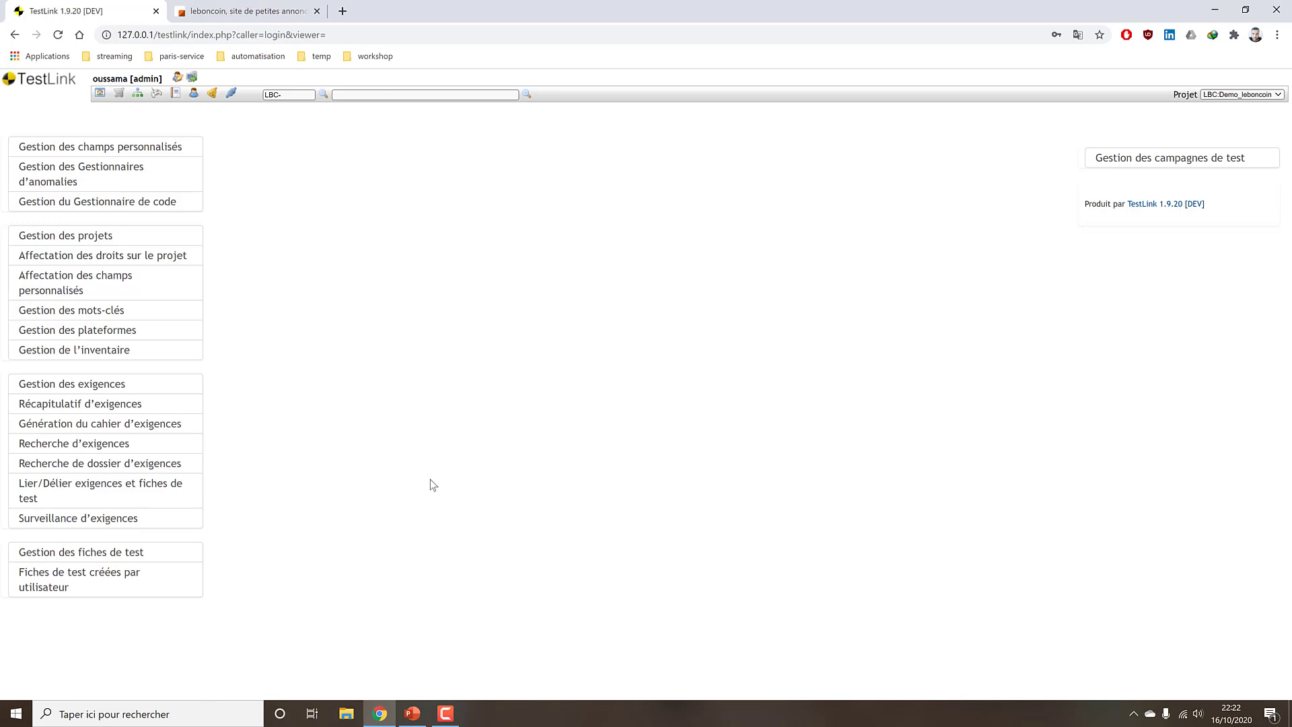
# Set the account's interface language to English (US) and save the account settings
pyautogui.click(178, 77)
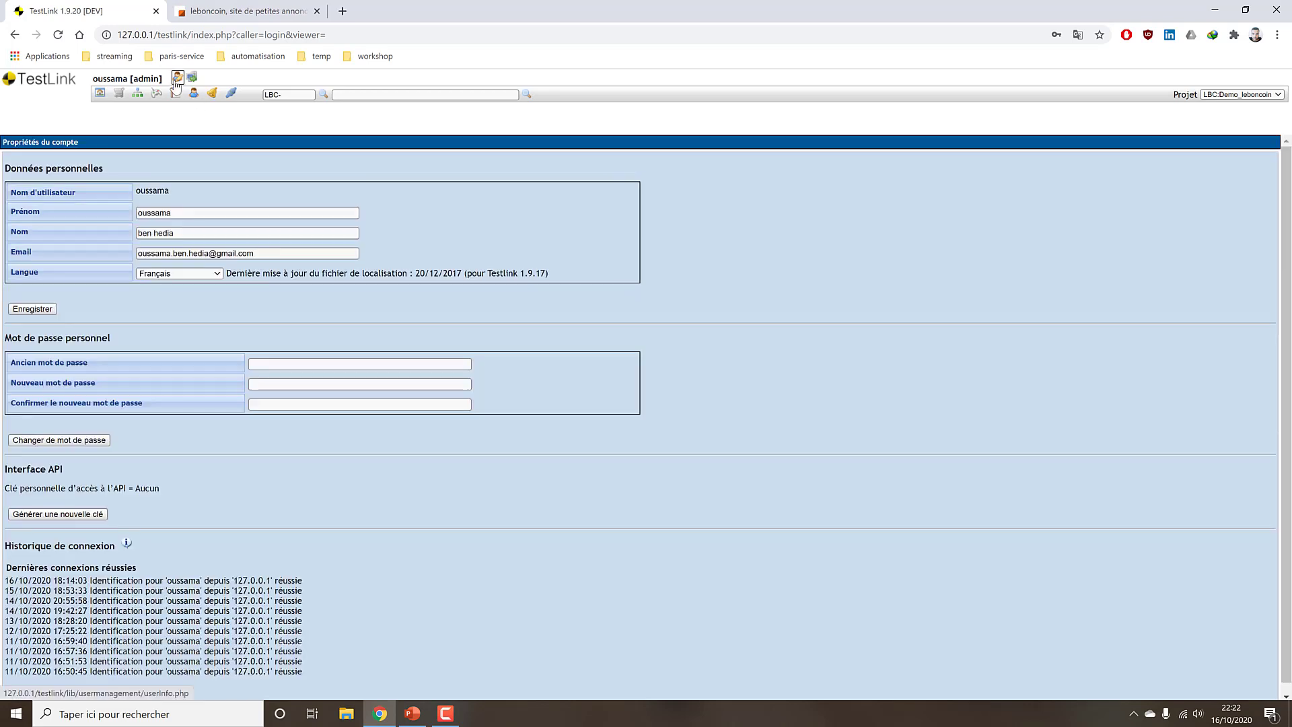
pyautogui.click(177, 273)
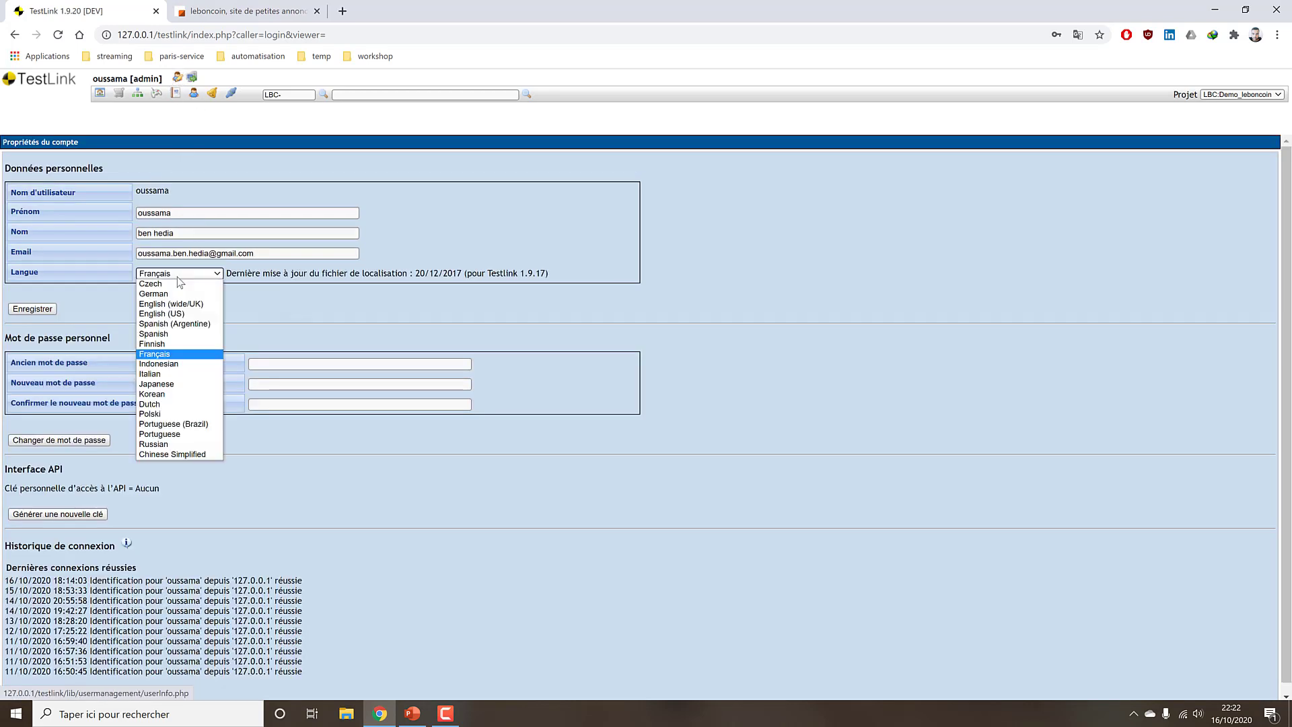
pyautogui.click(174, 315)
pyautogui.click(32, 309)
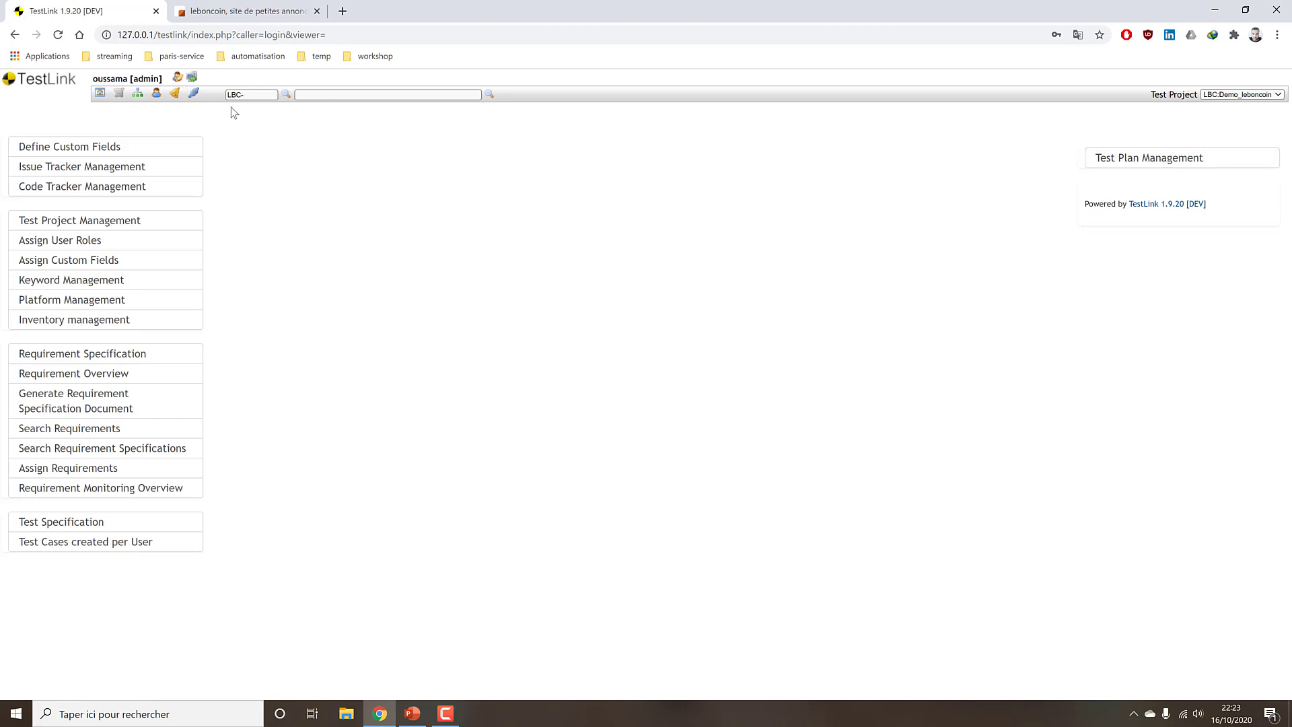
# Switch the account's locale back to Français and save the account settings
pyautogui.click(178, 80)
pyautogui.click(180, 275)
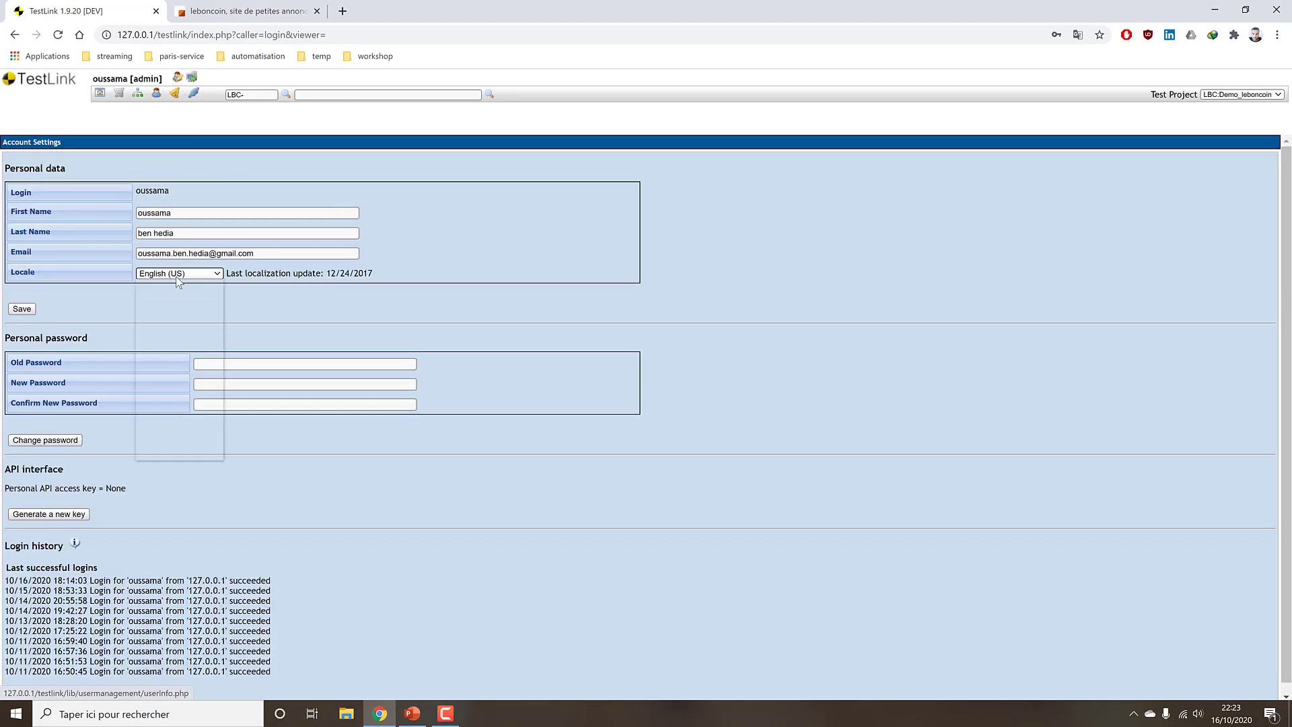
pyautogui.click(154, 354)
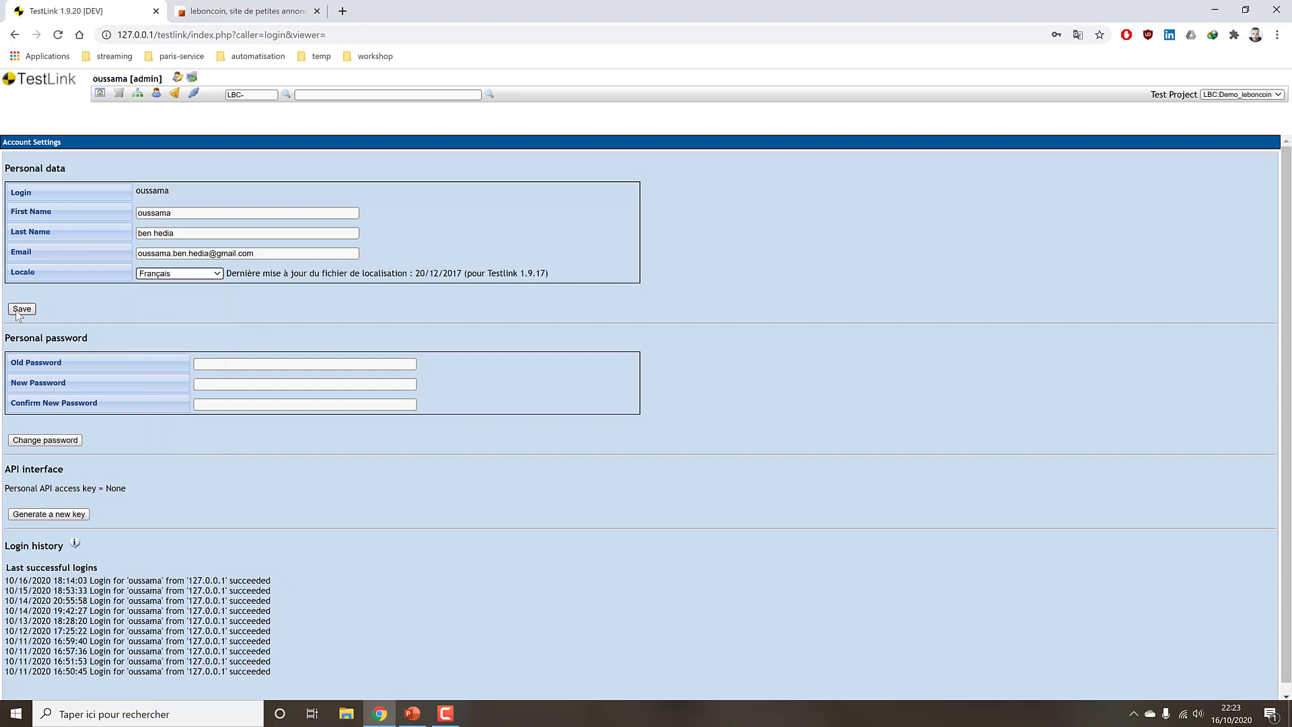
pyautogui.click(22, 309)
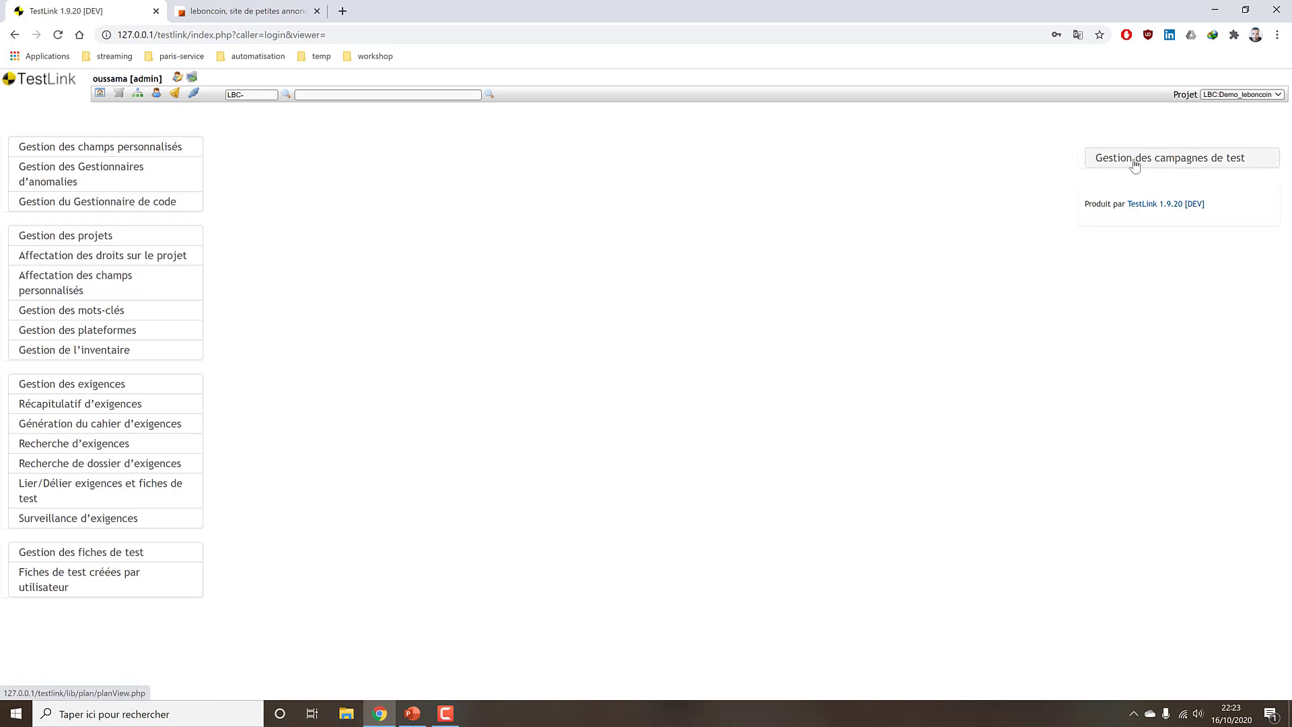
# Select the LBC:Demo_leboncoin project and open its test campaign management page
pyautogui.click(1278, 95)
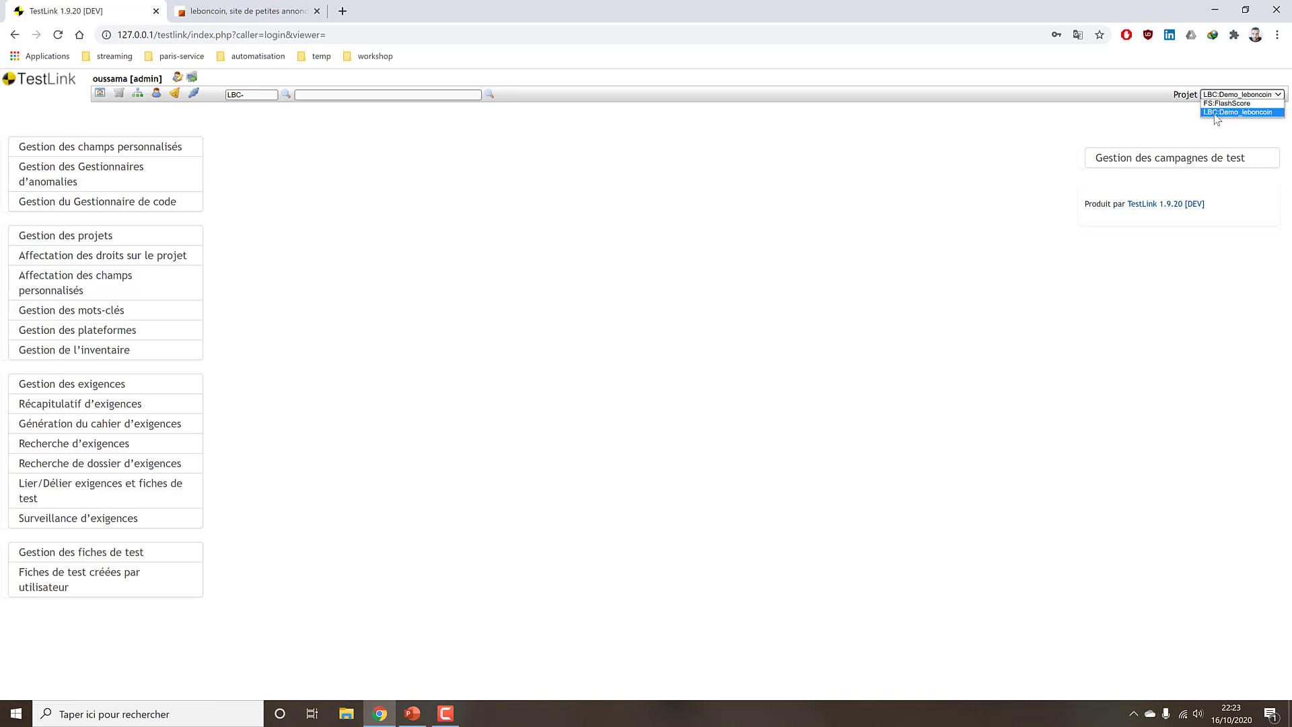
pyautogui.click(1237, 112)
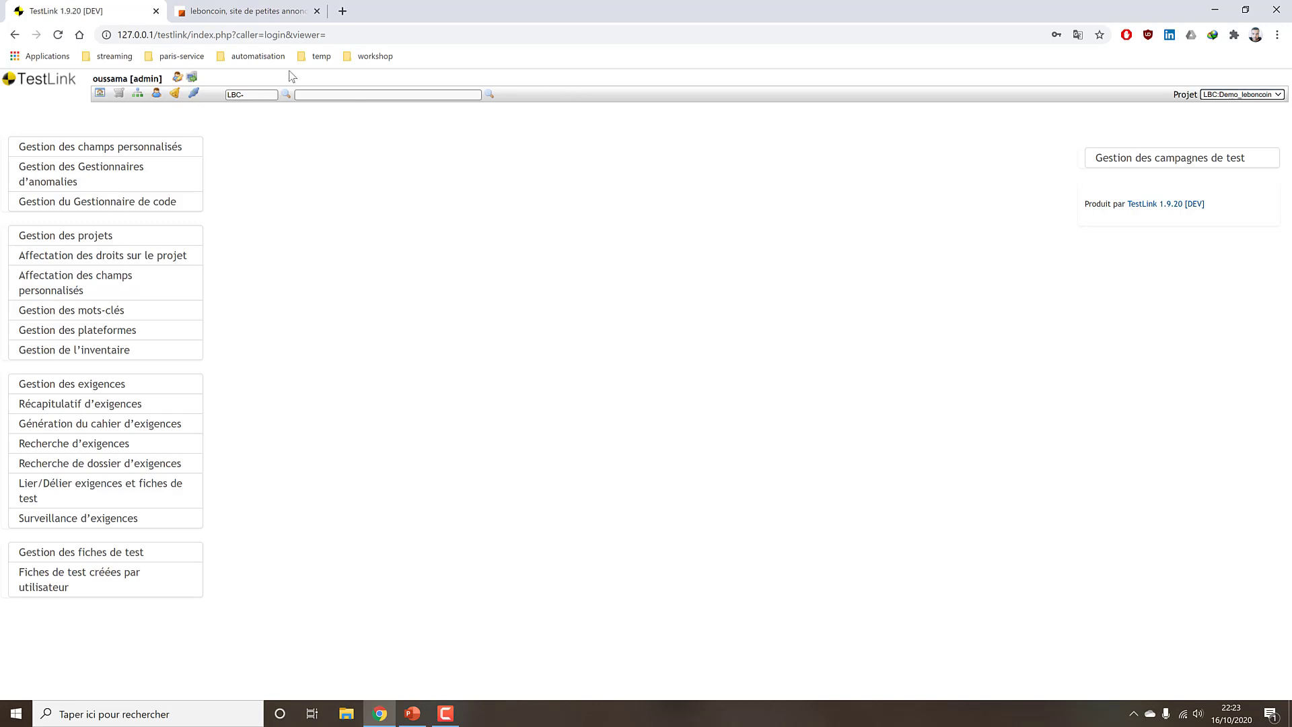
pyautogui.click(223, 15)
pyautogui.click(106, 19)
pyautogui.click(1098, 159)
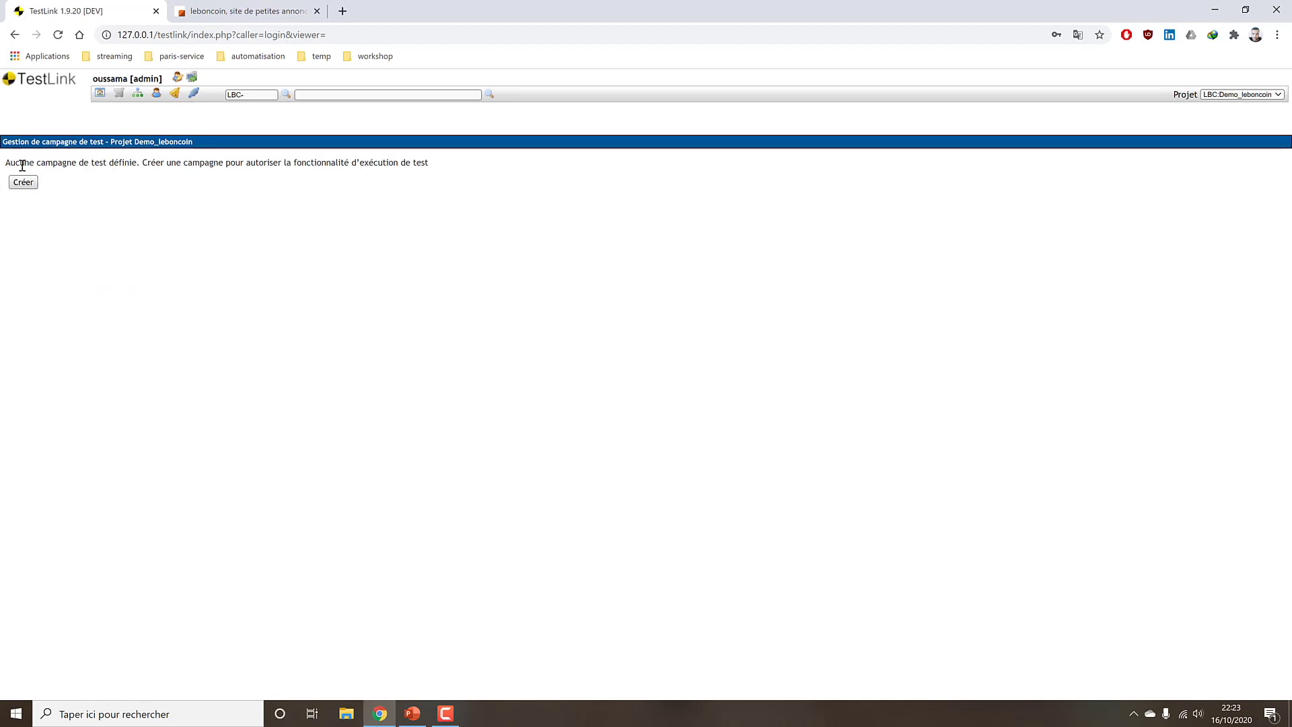
pyautogui.moveTo(10, 162); pyautogui.dragTo(450, 166)
pyautogui.click(452, 168)
# Look over the home page of the leboncoin site under test and return to TestLink
pyautogui.click(264, 20)
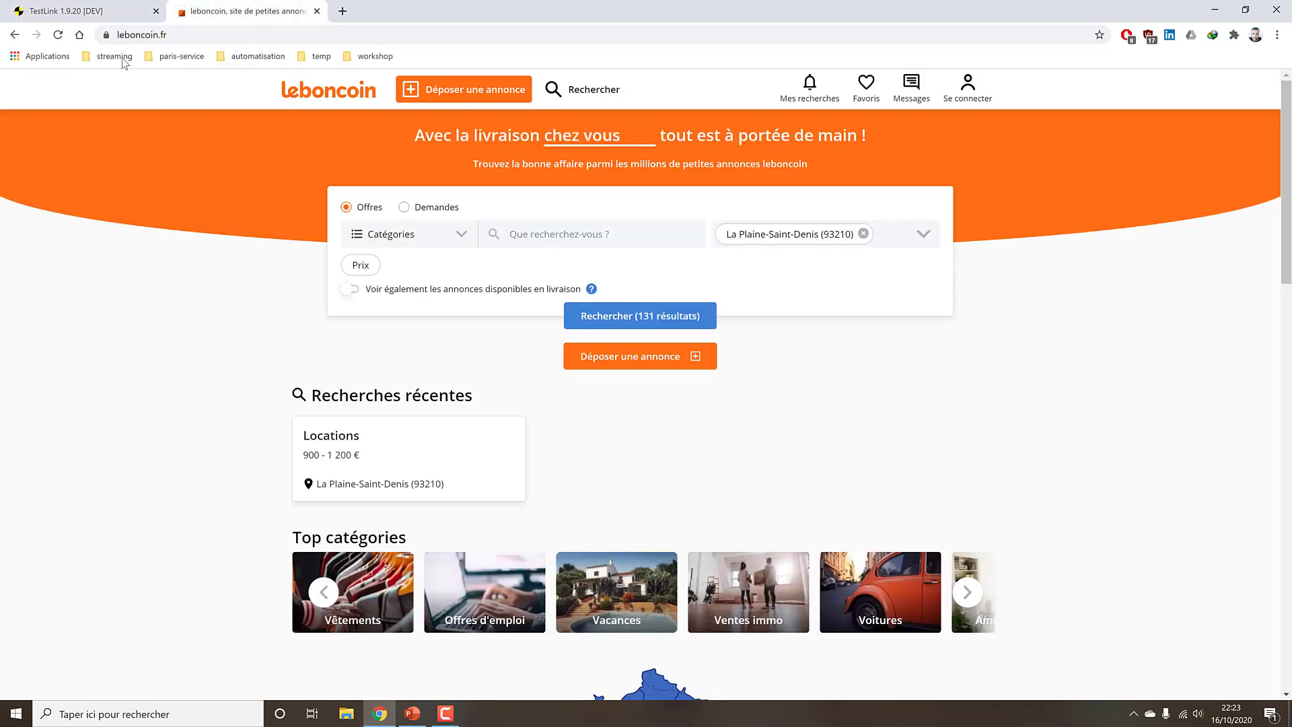
pyautogui.click(98, 17)
pyautogui.click(242, 15)
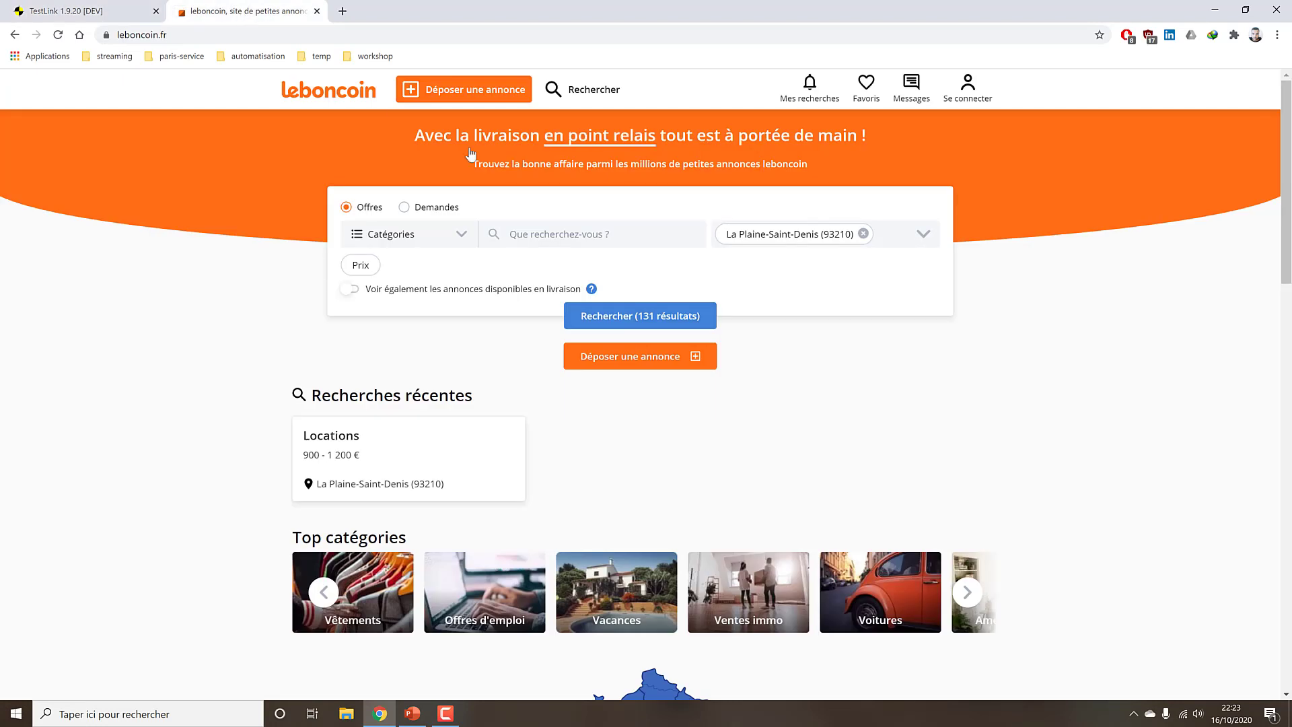
pyautogui.click(103, 17)
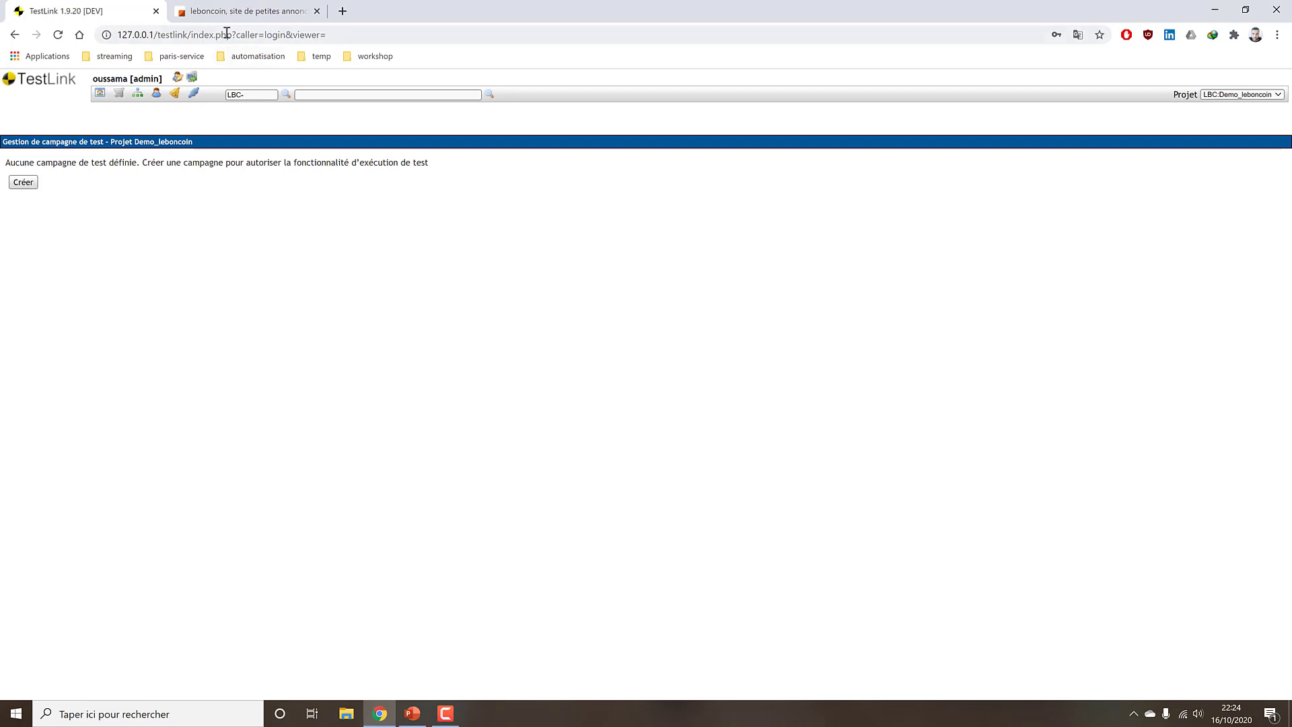
pyautogui.click(223, 12)
pyautogui.click(84, 17)
# Start a new test campaign and name it "Espace Client"
pyautogui.click(23, 180)
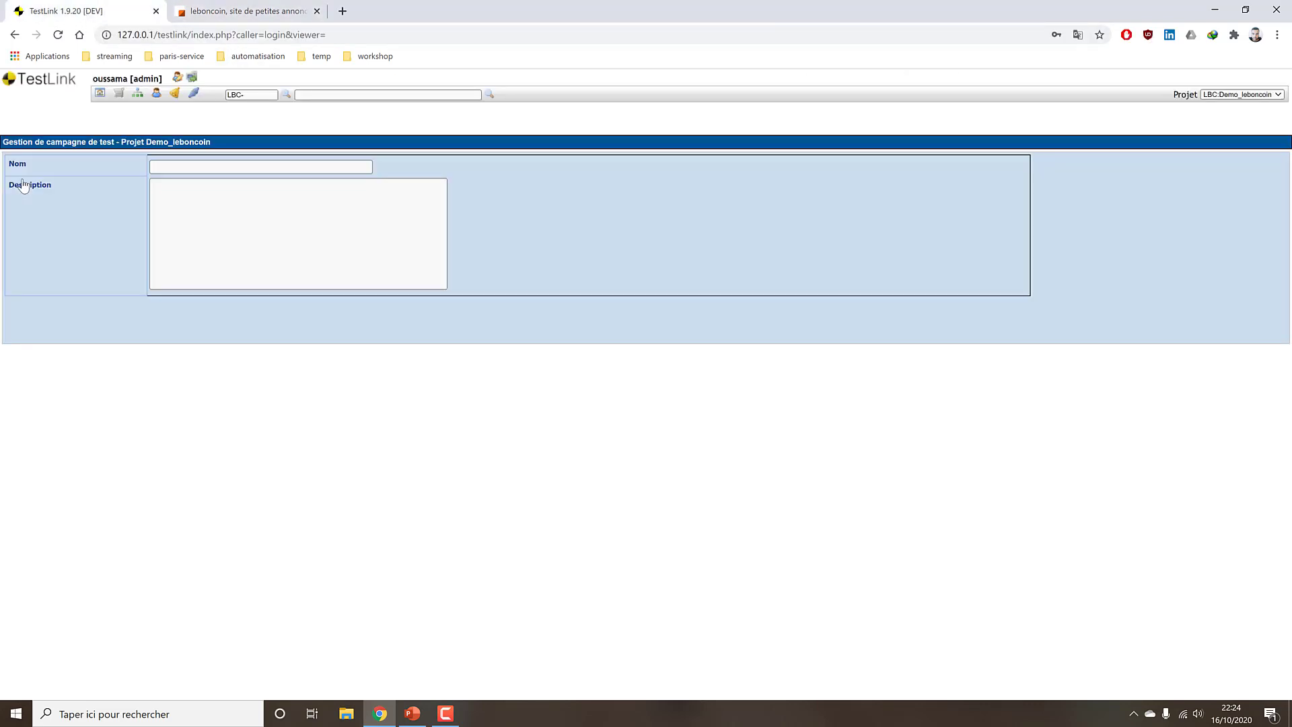
pyautogui.click(234, 169)
pyautogui.click(233, 169)
pyautogui.click(450, 166)
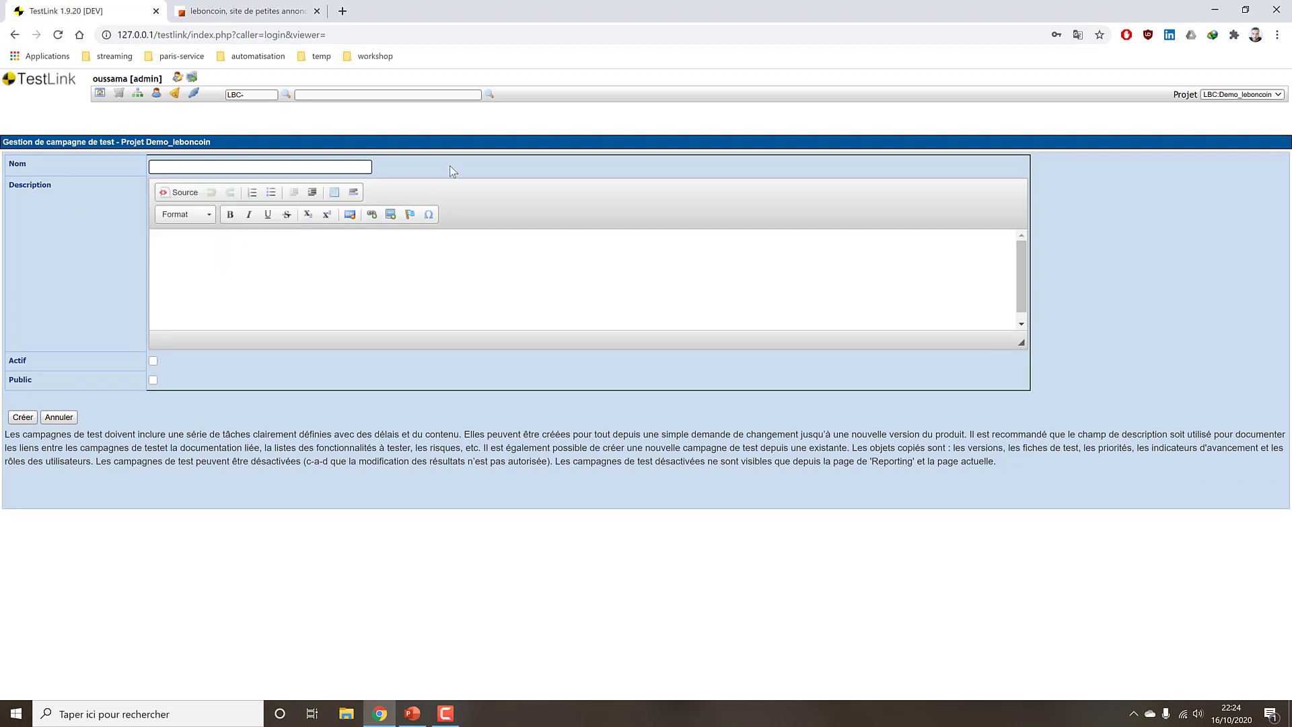
pyautogui.click(361, 165)
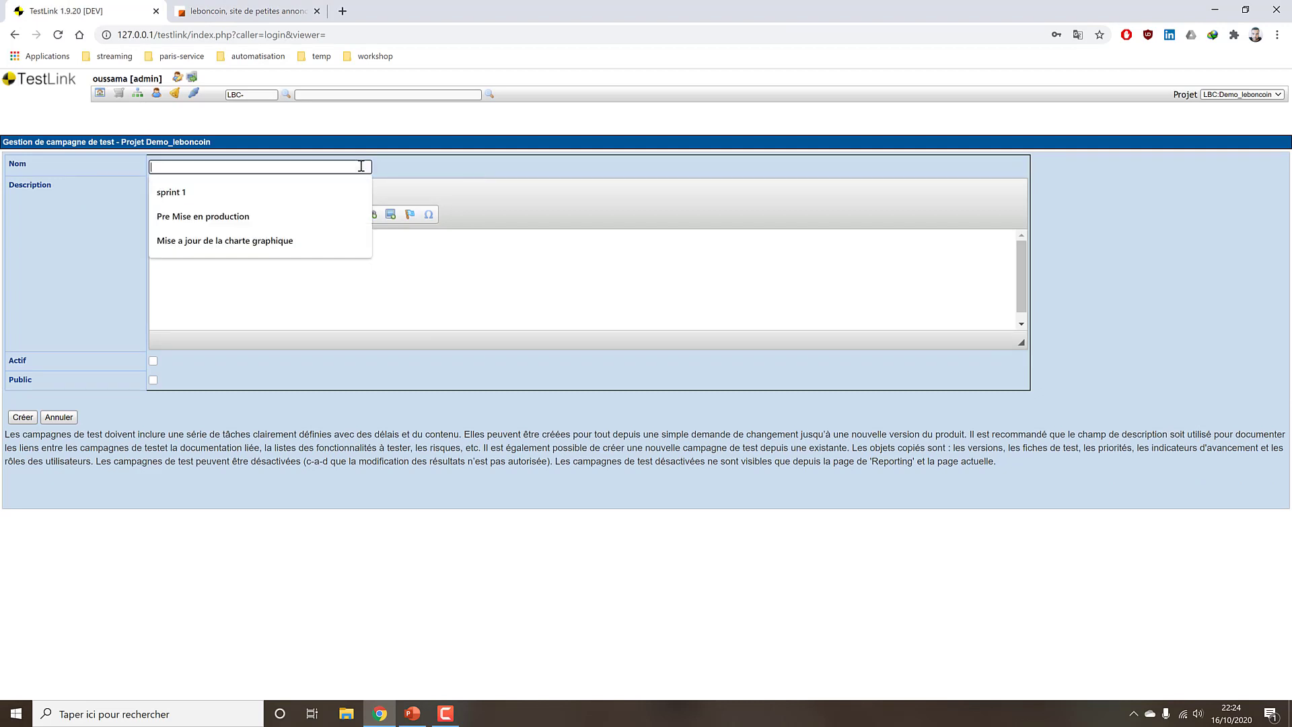
pyautogui.write('Espace C')
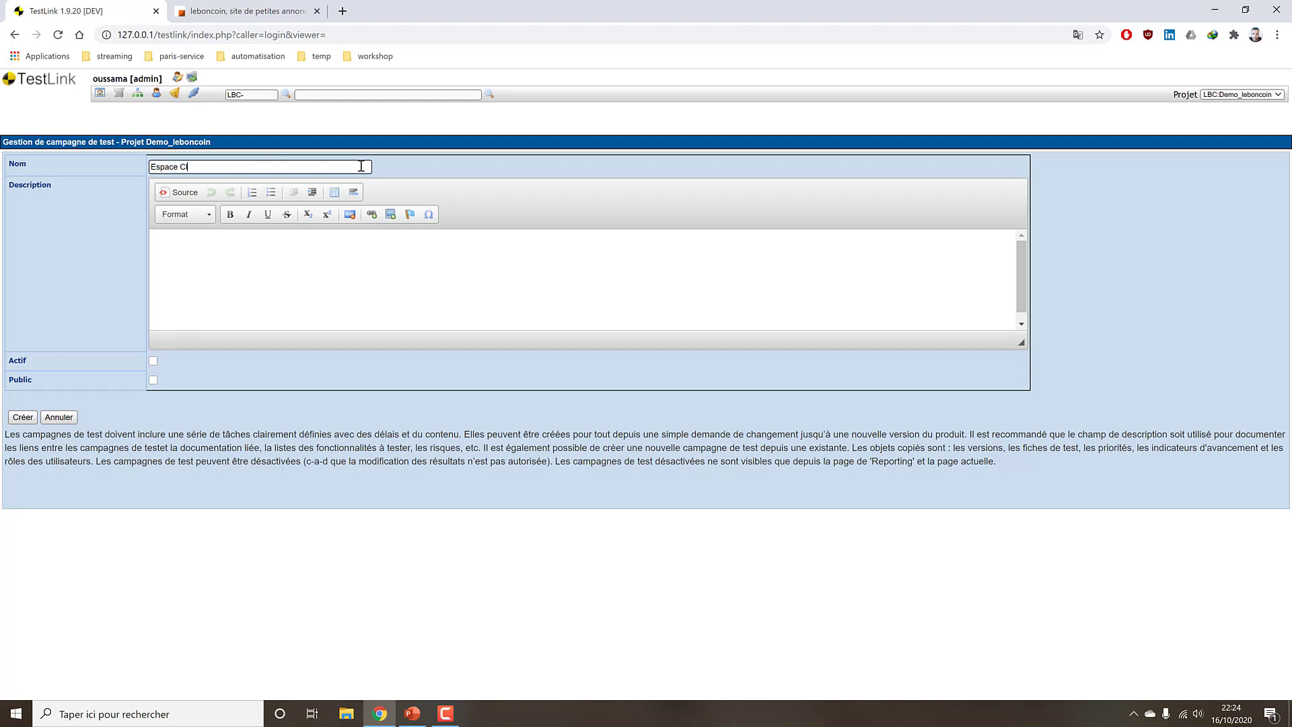
pyautogui.write('lient')
# Enter the campaign description "Espace Client: Plan de test pour l'activité et les fonctionnalités sur l'espace client"
pyautogui.click(246, 249)
pyautogui.tripleClick(209, 169)
pyautogui.hotkey('ctrl', 'c')
pyautogui.click(228, 256)
pyautogui.hotkey('ctrl', 'v')
pyautogui.write(': P')
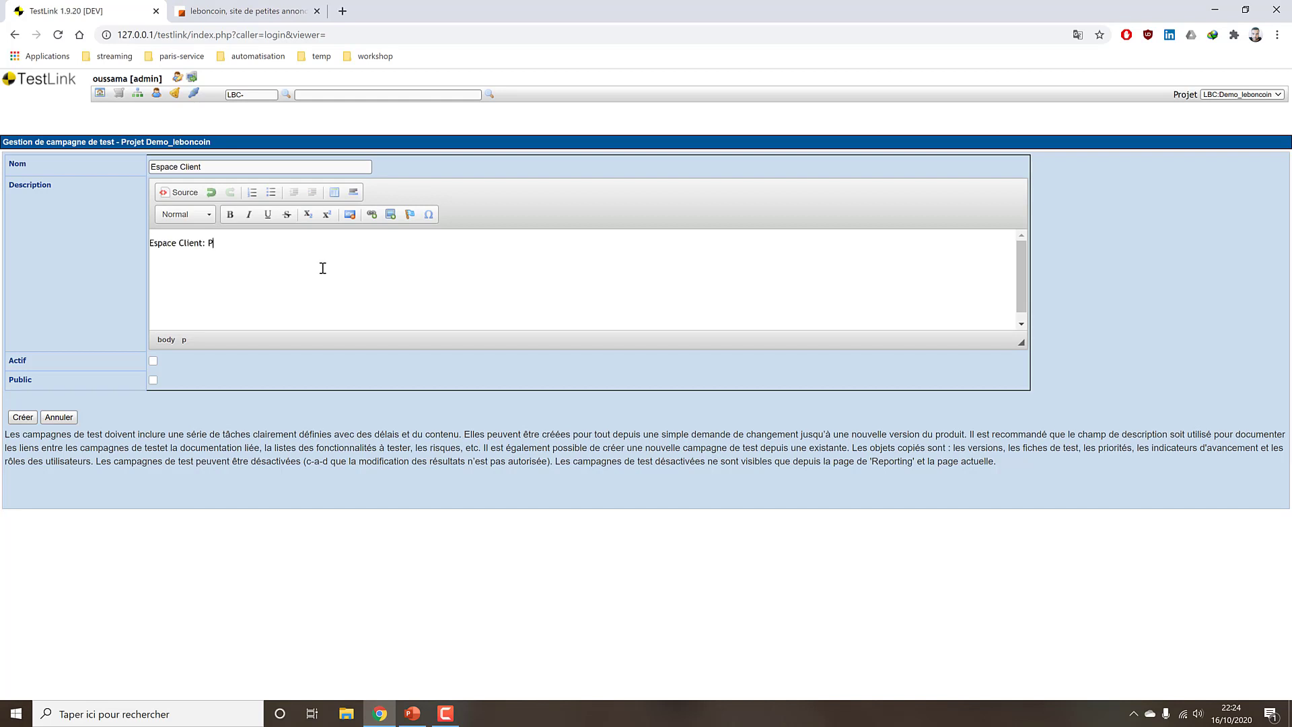
pyautogui.write('lan de test pour ')
pyautogui.write('la créati')
pyautogui.press('BackSpace')
pyautogui.press('BackSpace')
pyautogui.press('BackSpace')
pyautogui.press('BackSpace')
pyautogui.press('BackSpace')
pyautogui.press('BackSpace')
pyautogui.press('BackSpace')
pyautogui.write("'activit")
pyautogui.write('é et les fonctian')
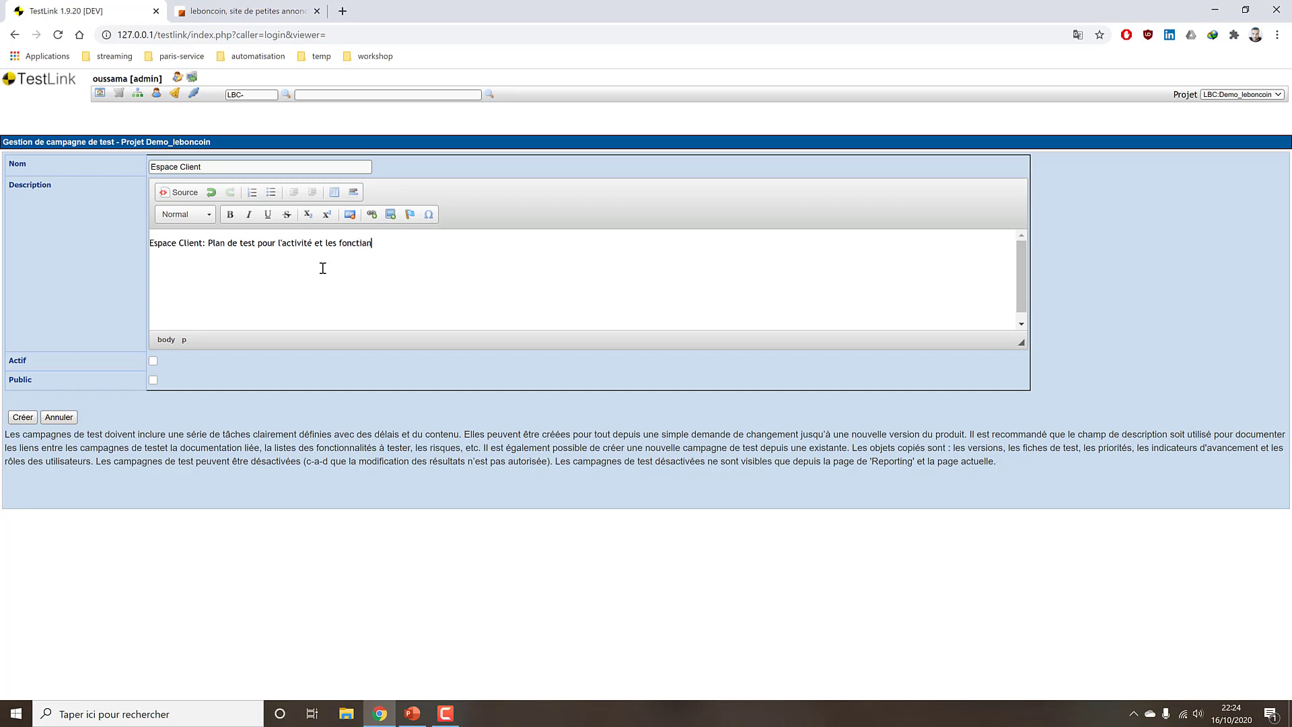
pyautogui.press('BackSpace')
pyautogui.press('BackSpace')
pyautogui.write("onnalités sur l'espace client")
# Mark the Espace Client campaign as active and public, and create it
pyautogui.click(151, 362)
pyautogui.moveTo(4, 360); pyautogui.dragTo(29, 361)
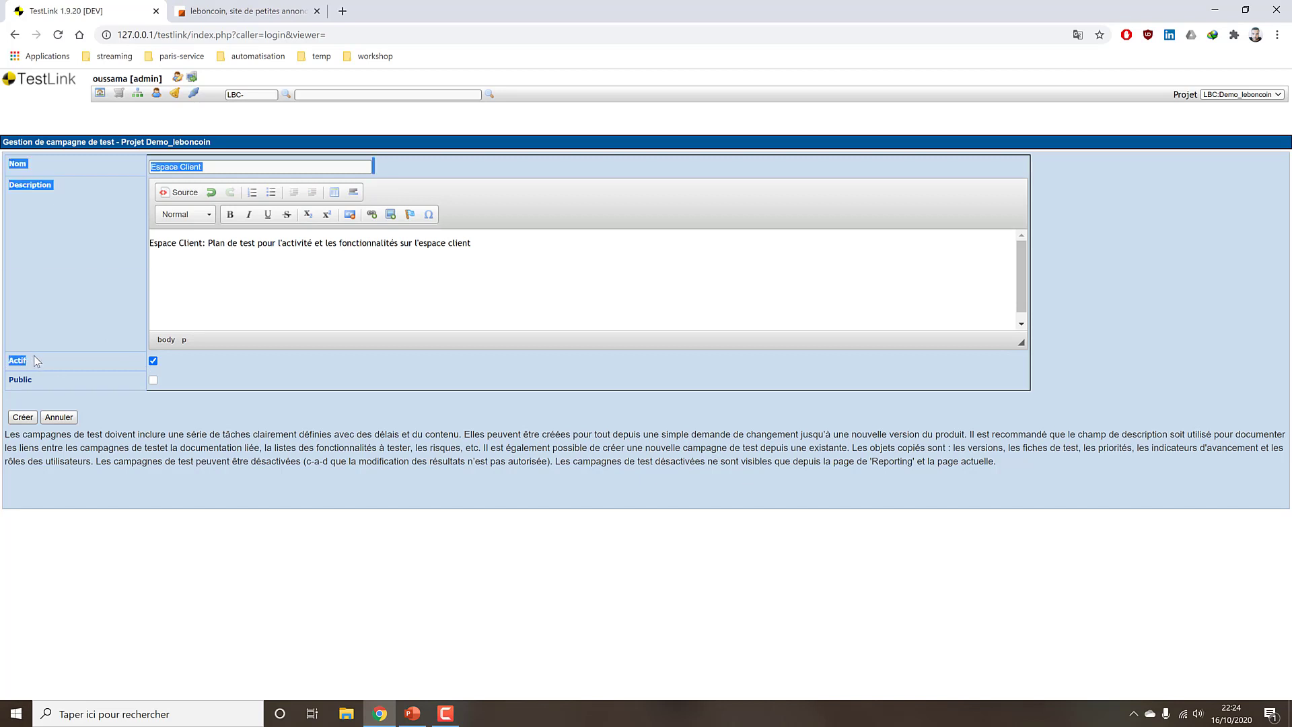
pyautogui.click(169, 367)
pyautogui.click(154, 380)
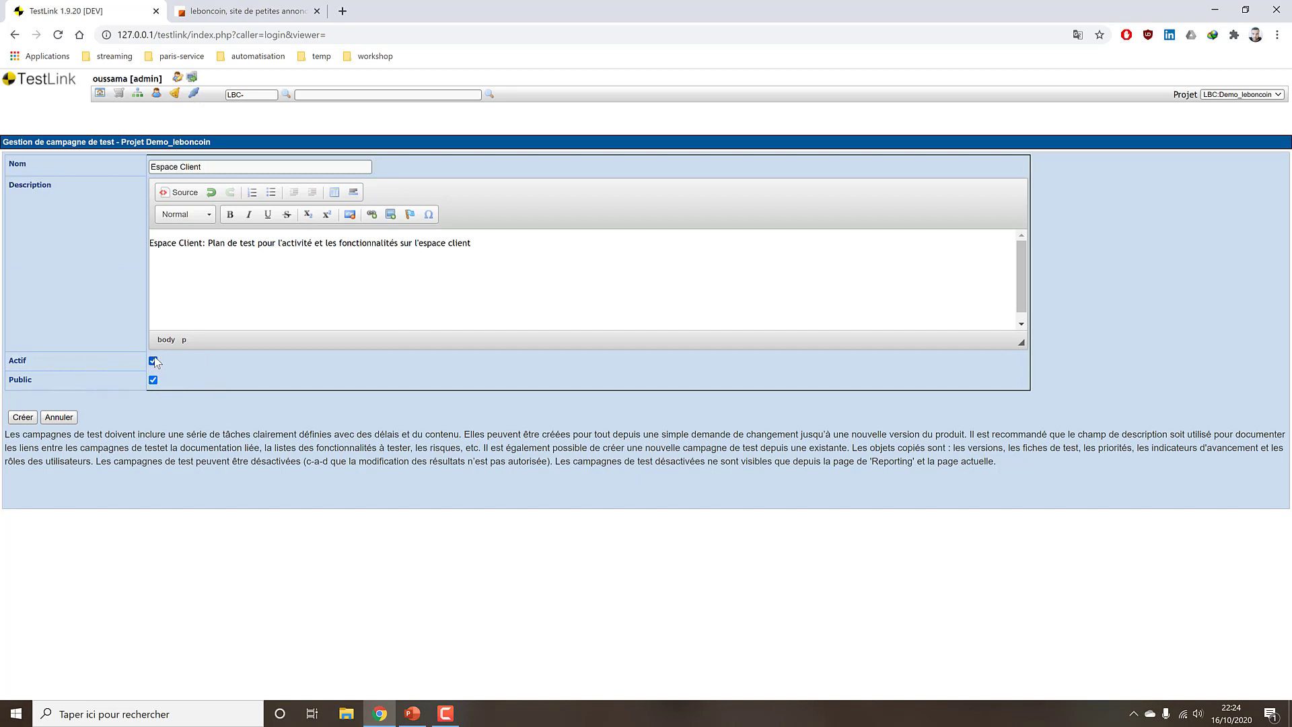
pyautogui.click(22, 417)
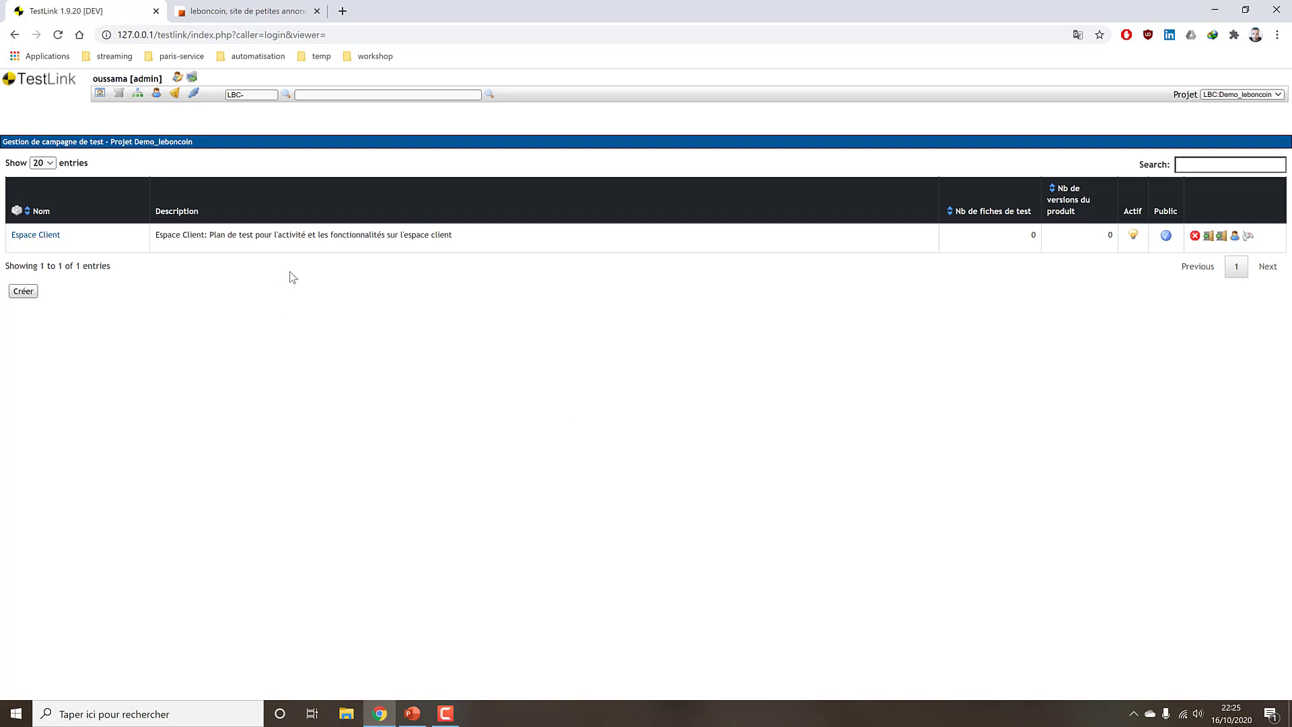
# Start a second test campaign and name it "Mise a jour de la charte graphique"
pyautogui.click(32, 293)
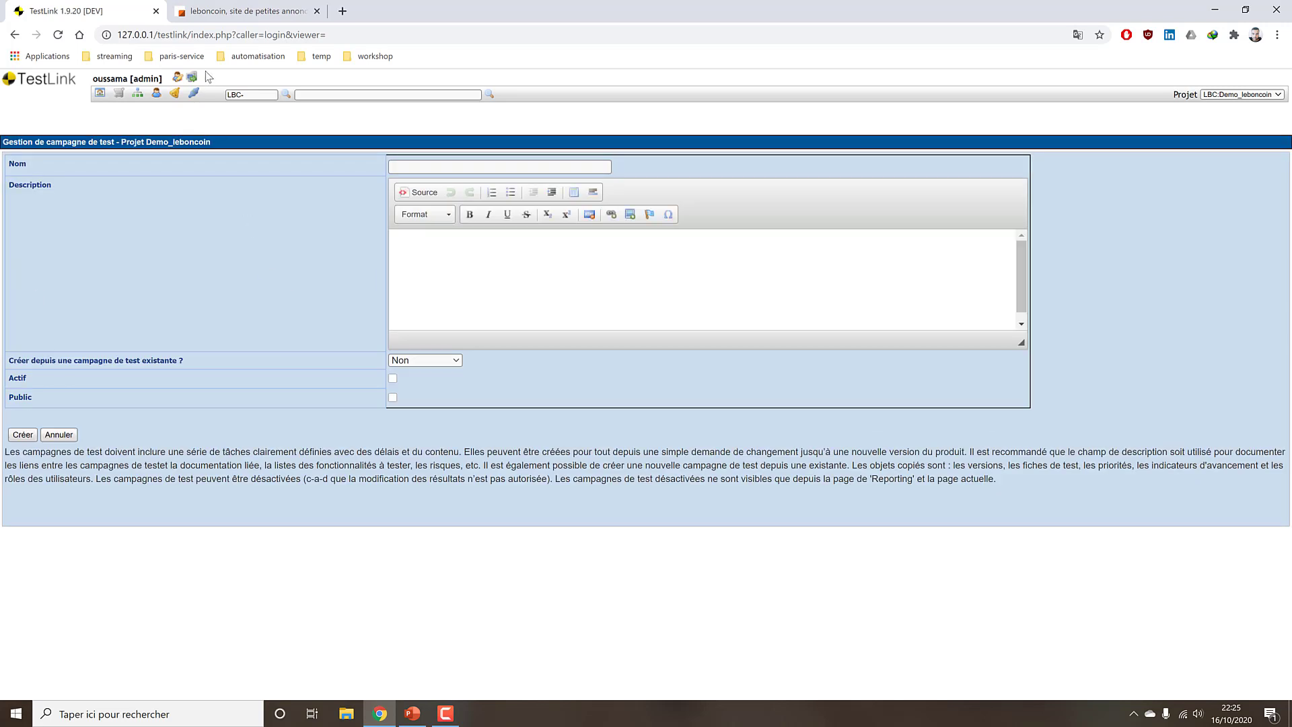
pyautogui.click(209, 12)
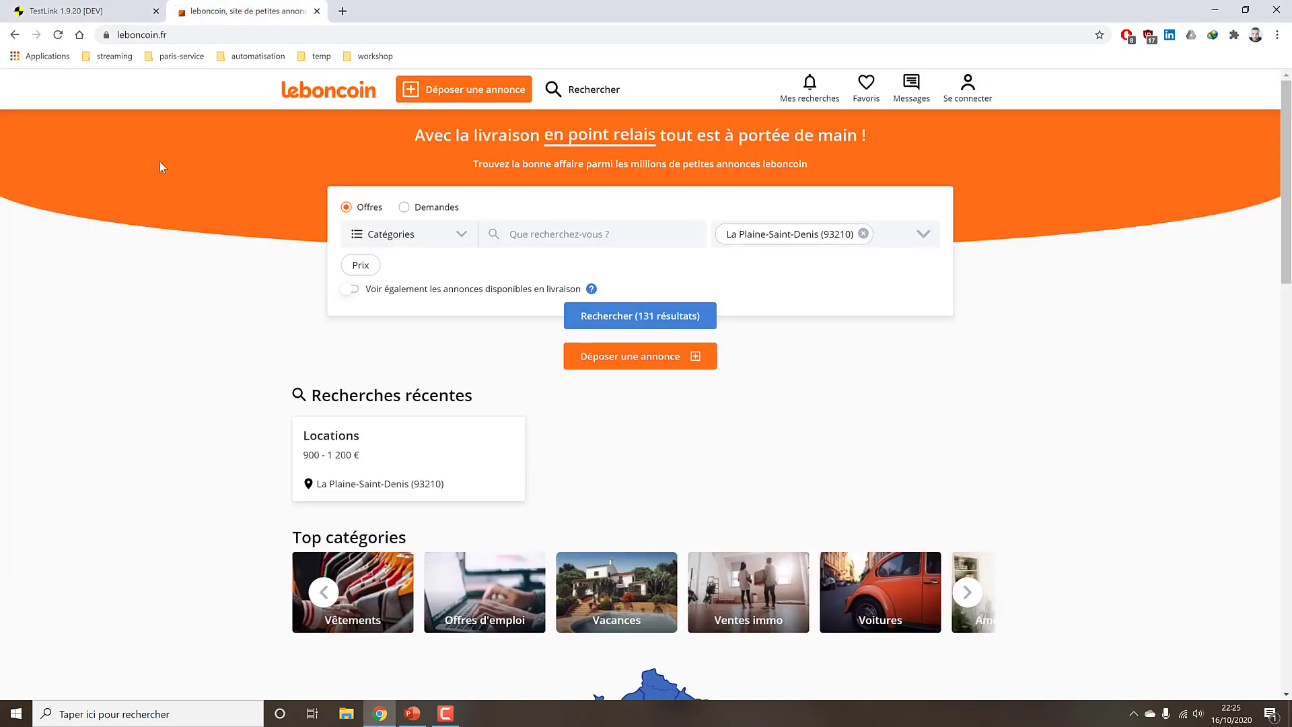
pyautogui.click(82, 14)
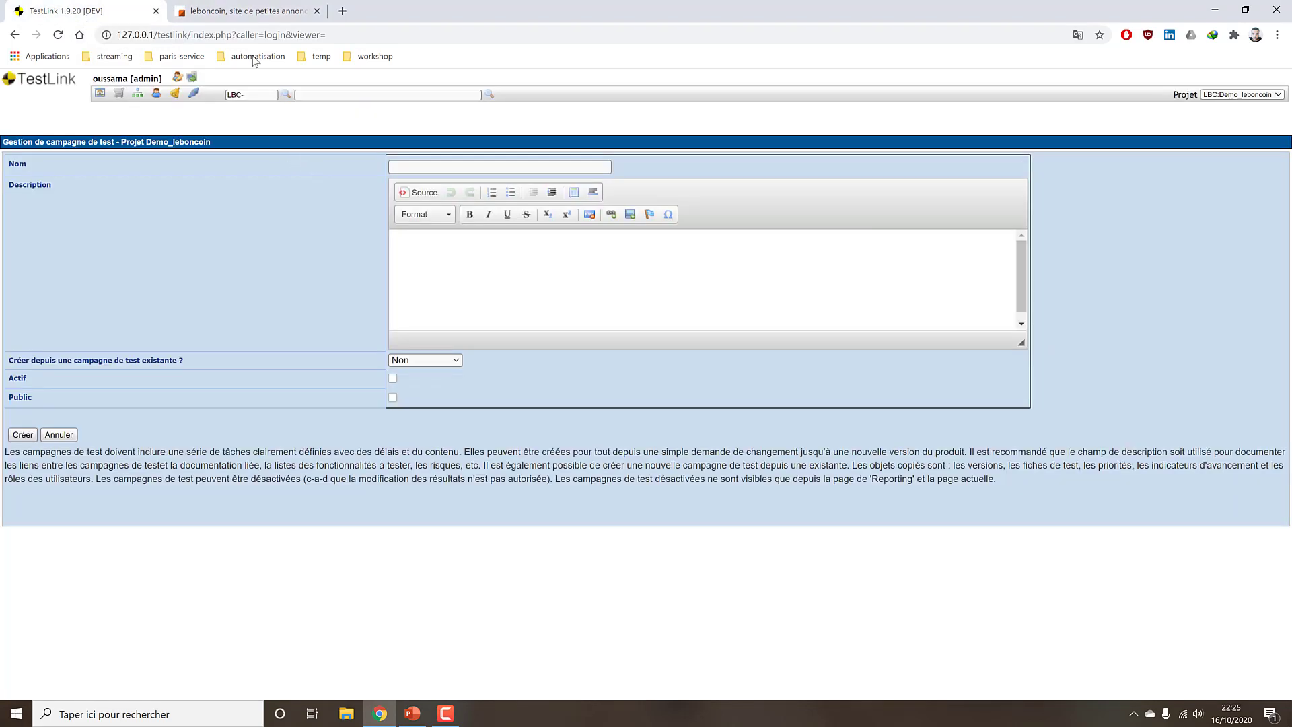
pyautogui.click(242, 12)
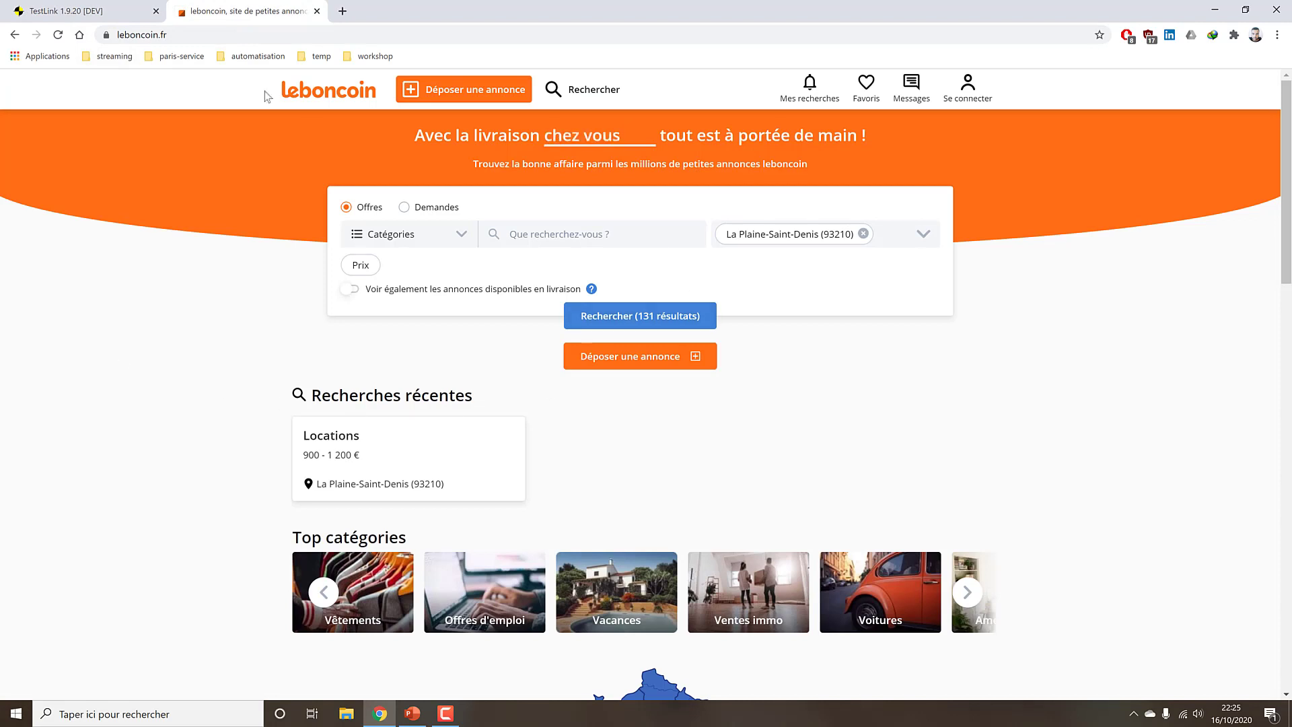
pyautogui.click(81, 12)
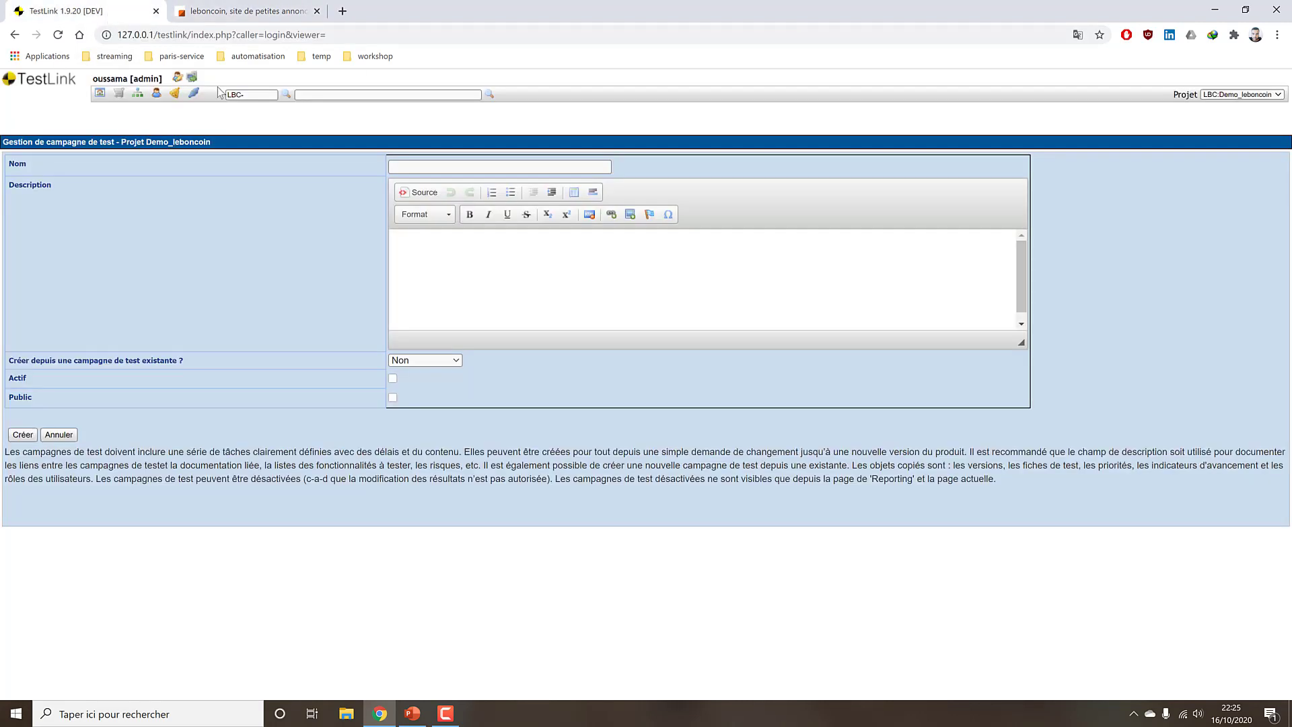
pyautogui.click(431, 165)
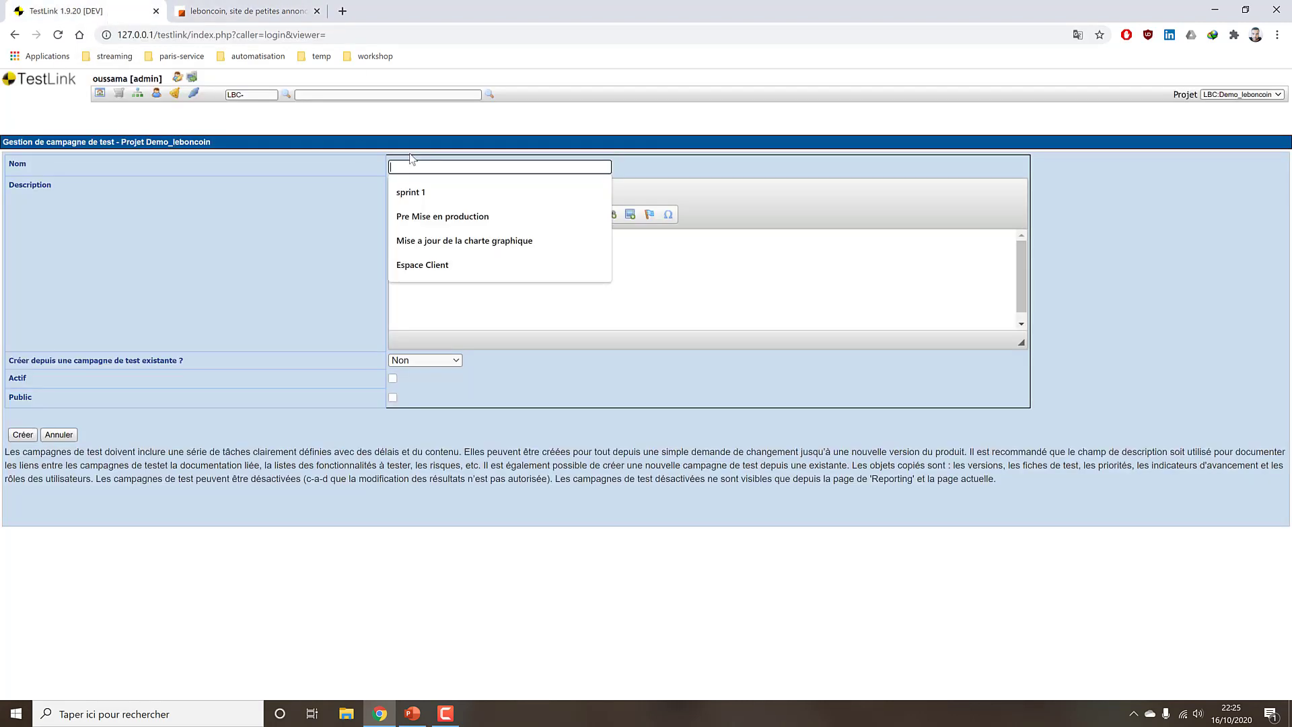
pyautogui.write('d')
pyautogui.press('BackSpace')
pyautogui.write('mise')
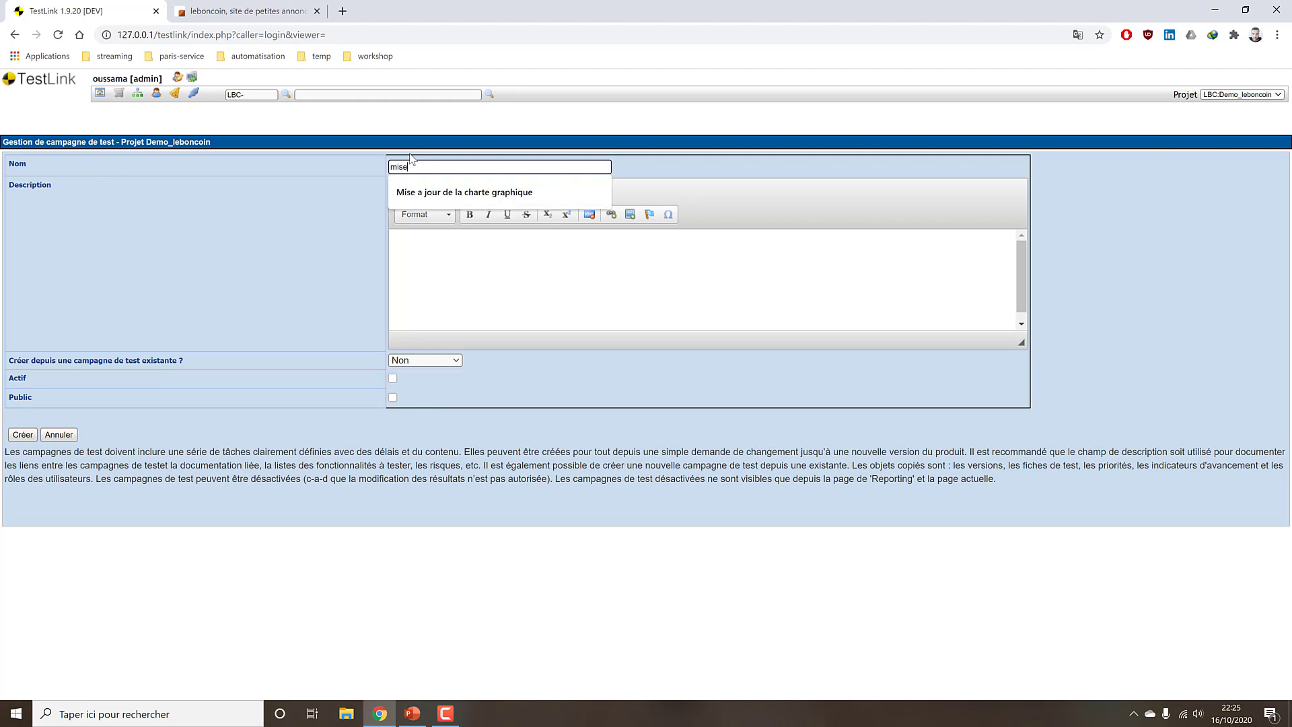
pyautogui.press('Down')
pyautogui.press('Return')
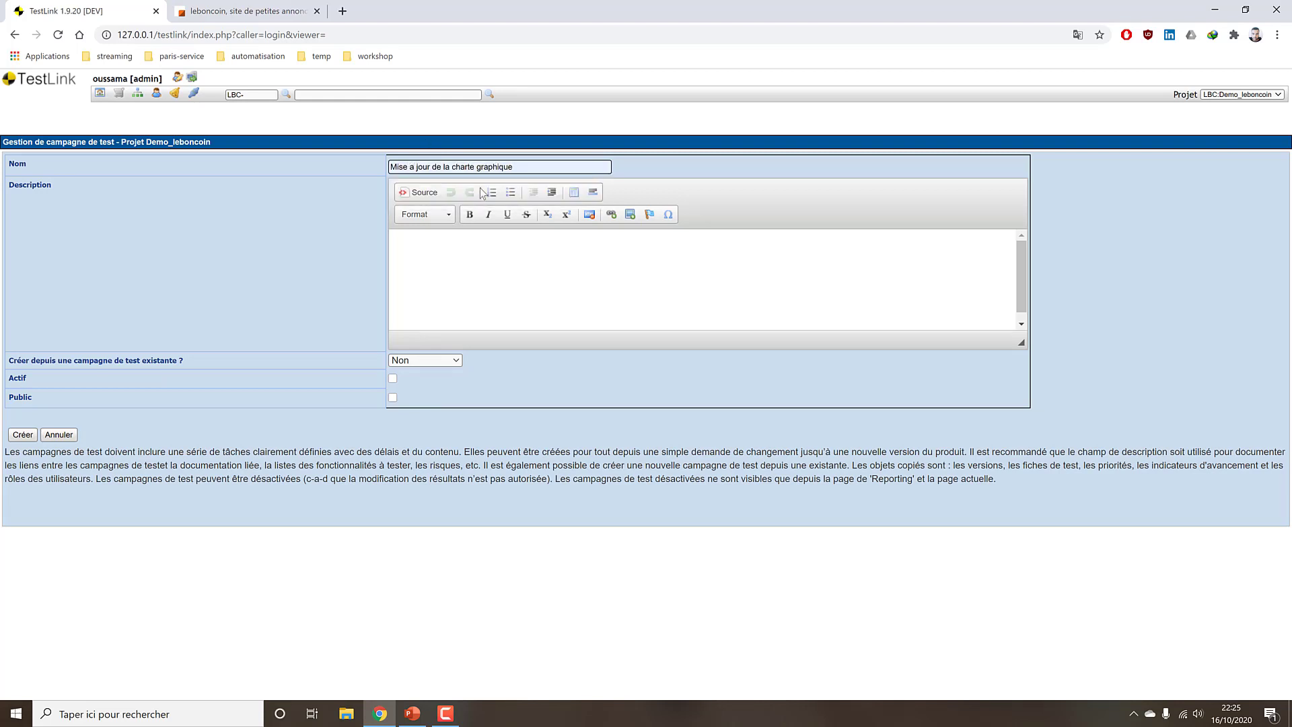
# Copy the second campaign's name into its description
pyautogui.click(540, 301)
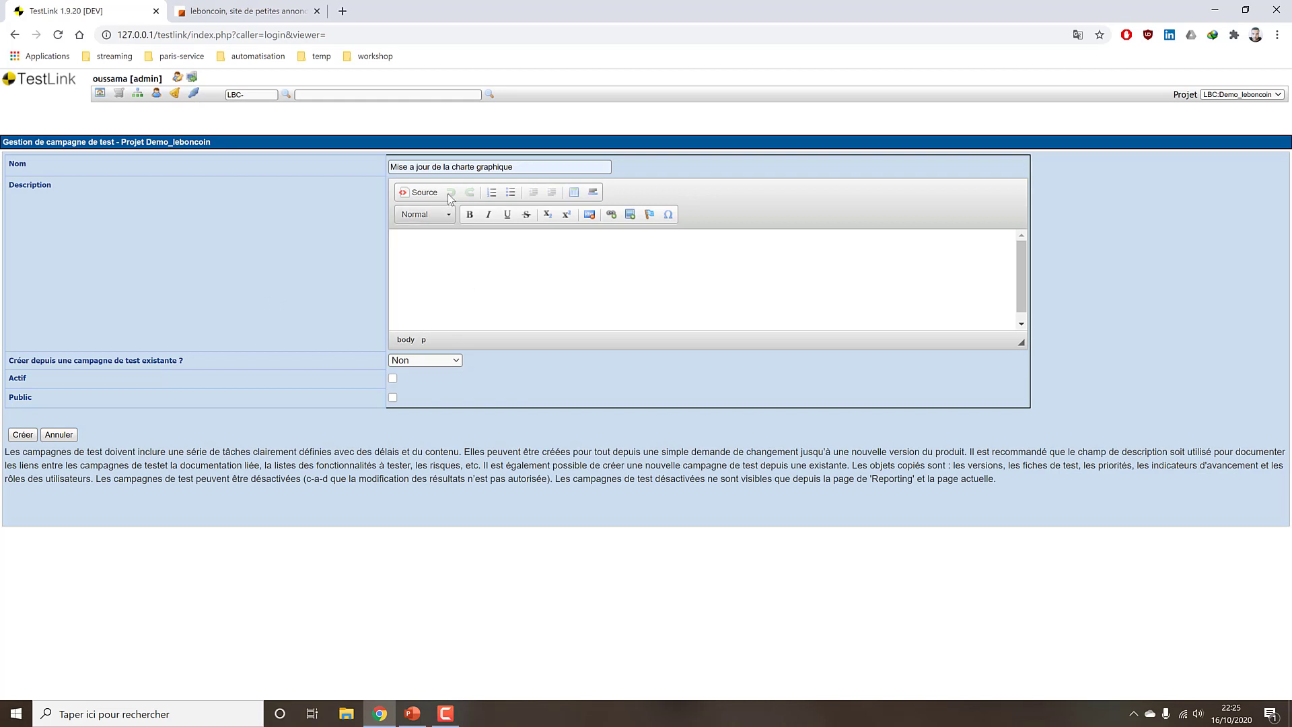
pyautogui.tripleClick(433, 167)
pyautogui.click(474, 232)
pyautogui.hotkey('ctrl', 'v')
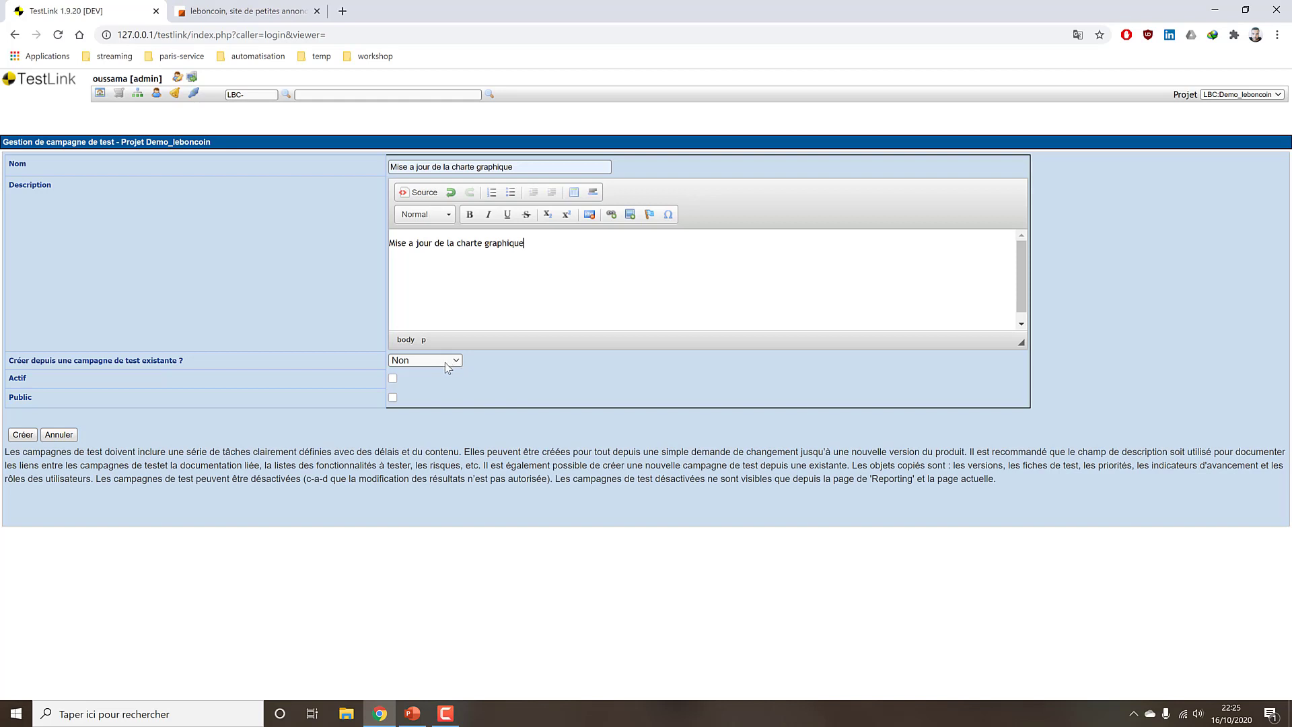
# Keep "Non" for creation from an existing campaign, and create the second campaign as active and public
pyautogui.moveTo(179, 362); pyautogui.dragTo(4, 368)
pyautogui.click(436, 379)
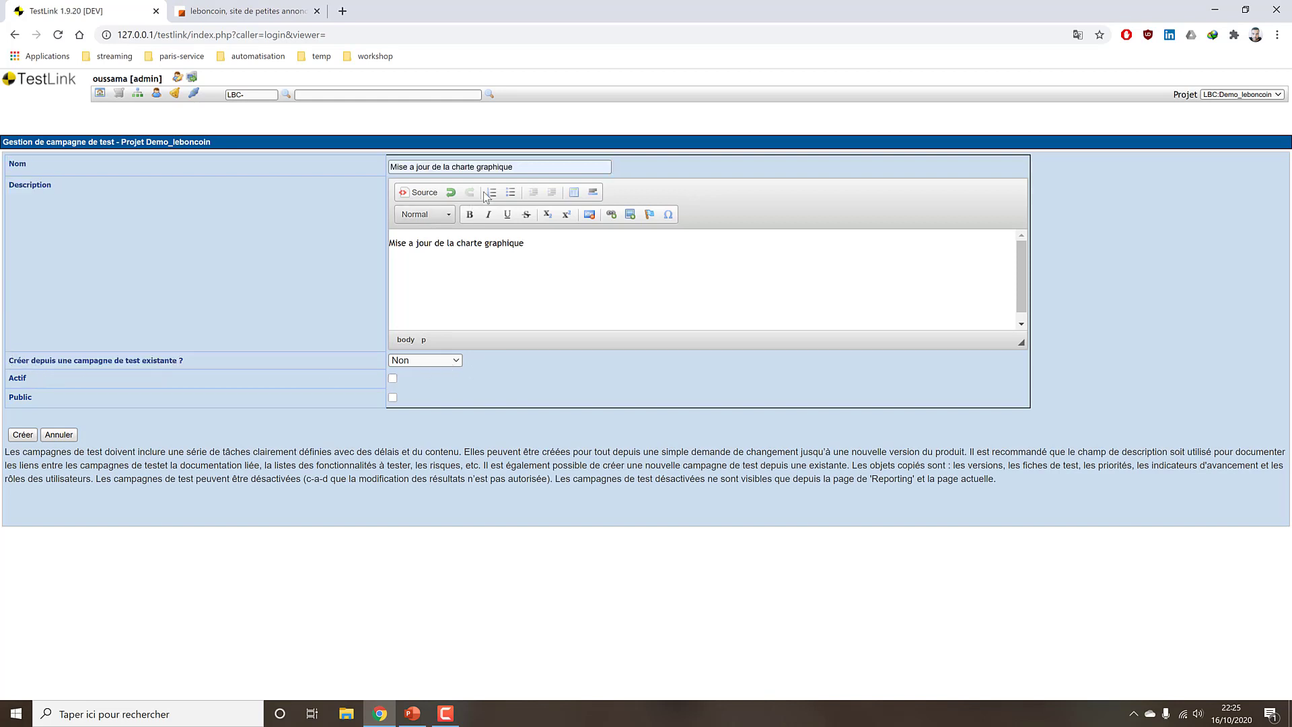
pyautogui.click(441, 362)
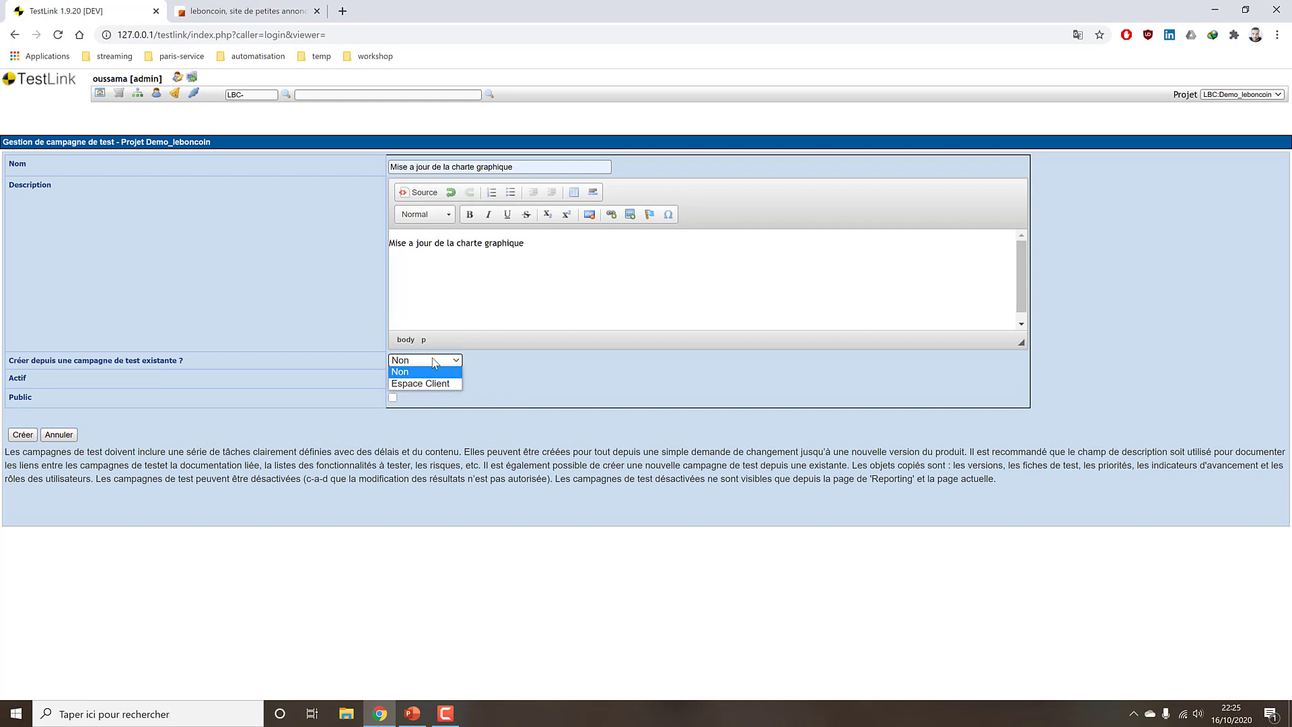
pyautogui.click(475, 362)
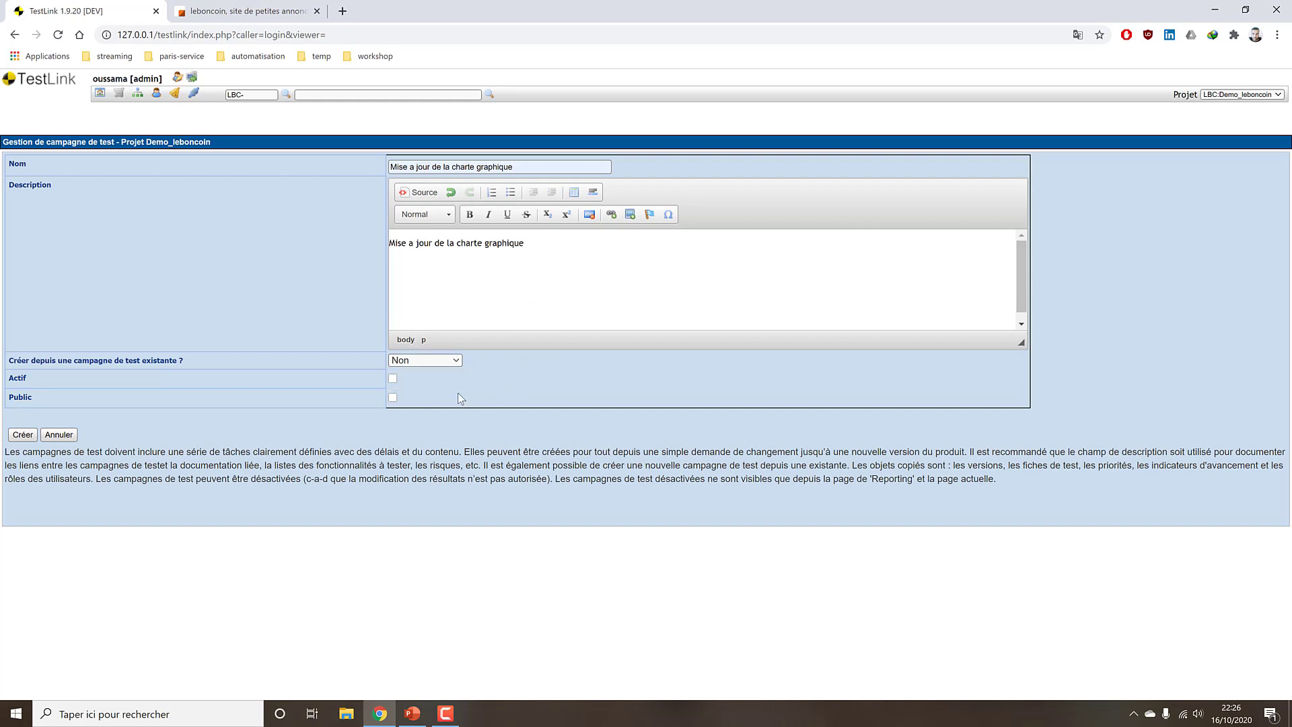
pyautogui.click(393, 398)
pyautogui.click(13, 436)
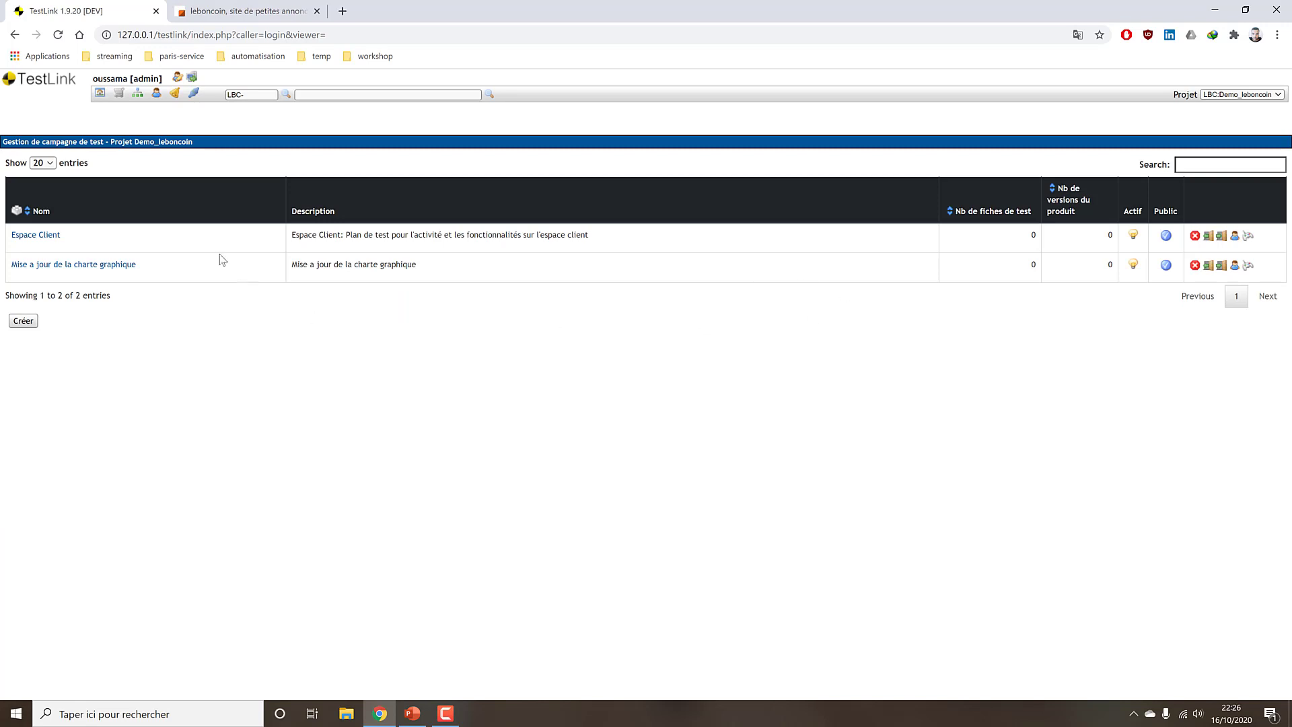
# Go to the project's home page and keep Espace Client as the current test campaign
pyautogui.click(99, 94)
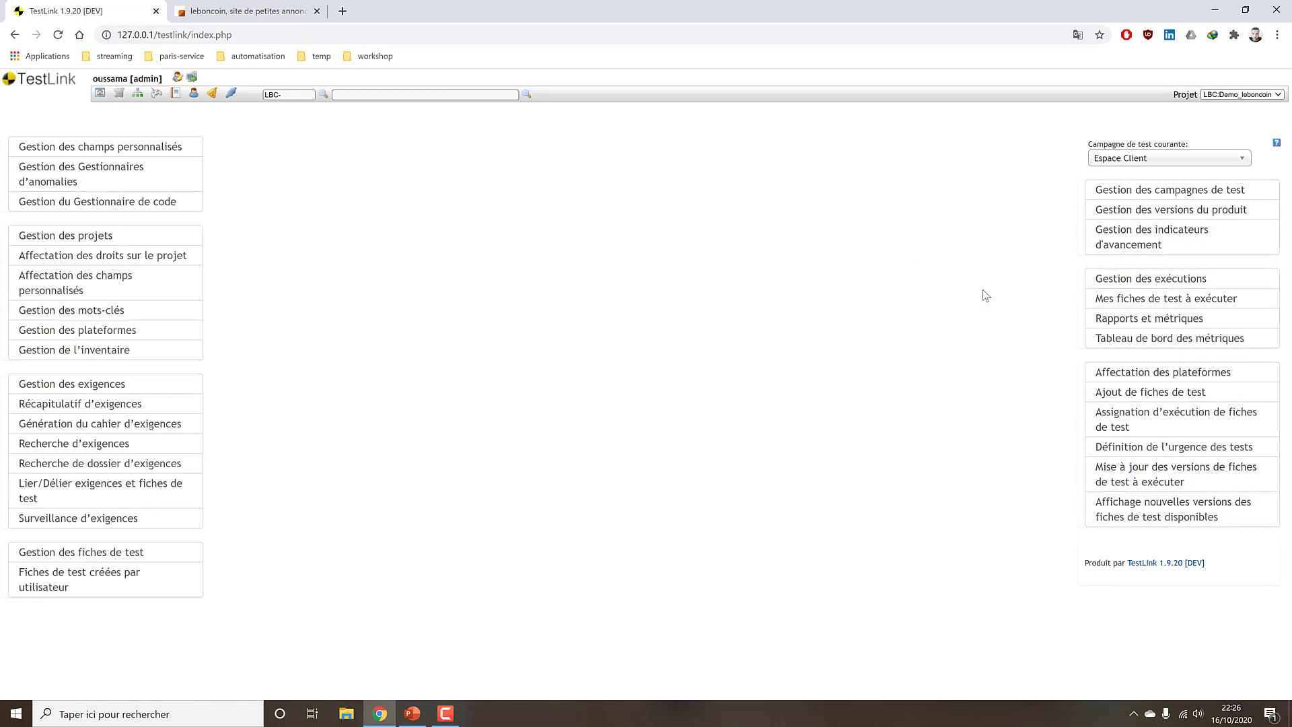
pyautogui.click(1120, 210)
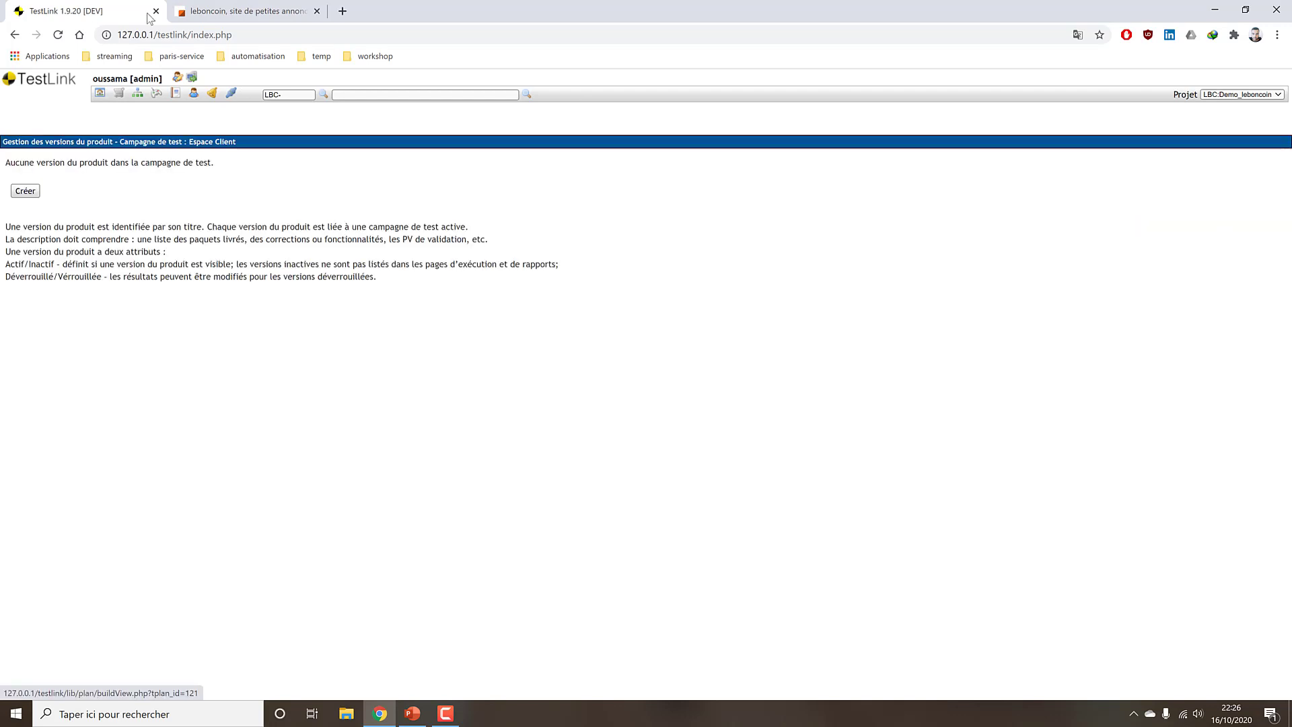
pyautogui.click(15, 35)
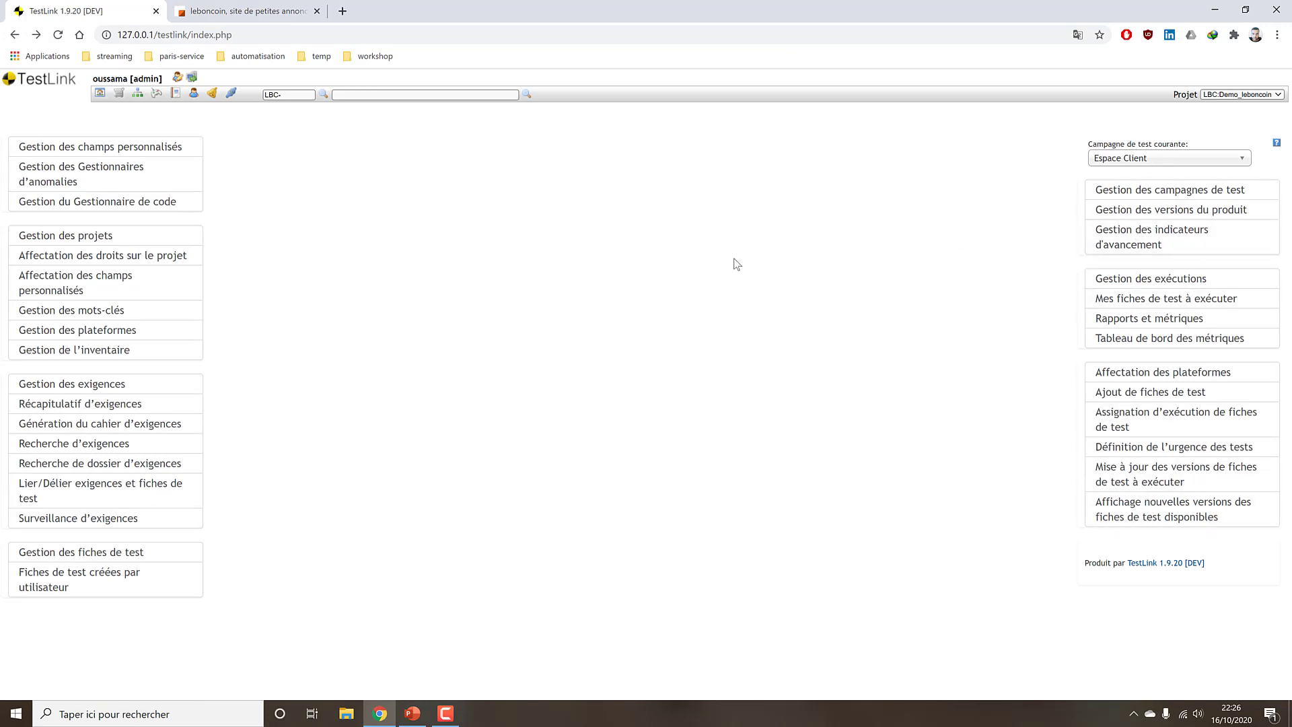
pyautogui.click(1207, 160)
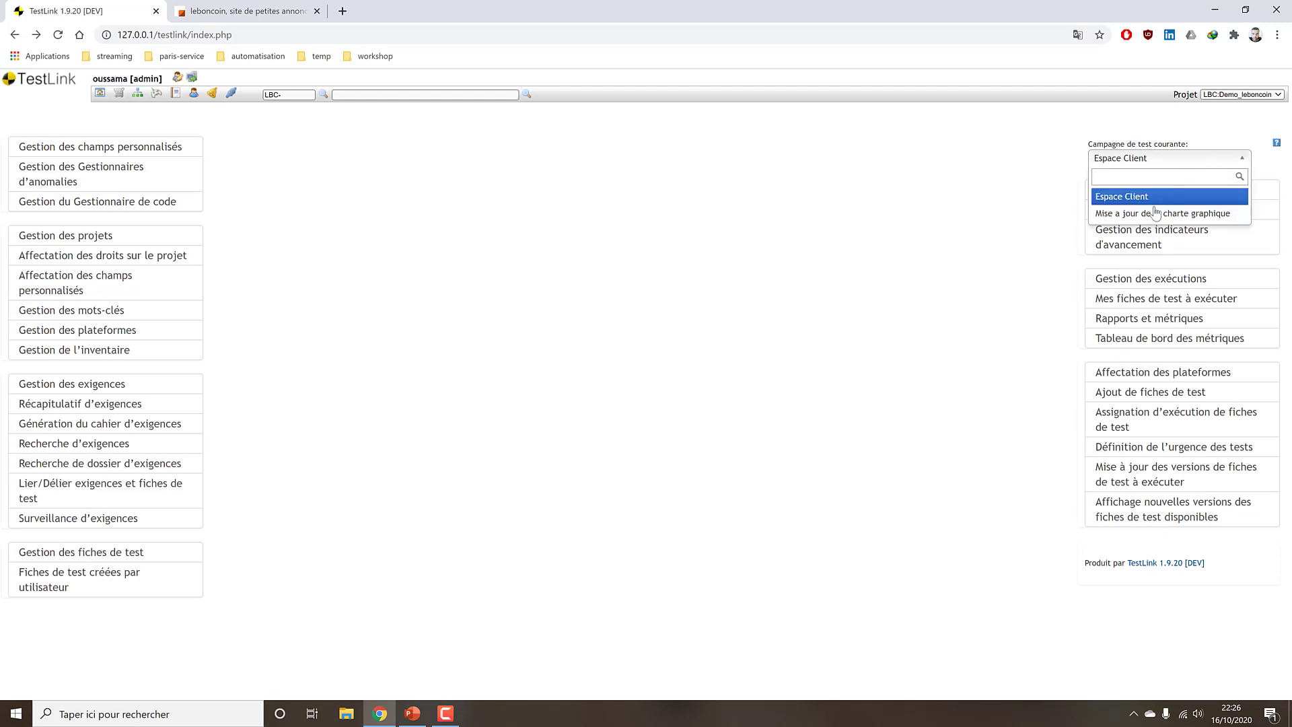
pyautogui.click(1002, 156)
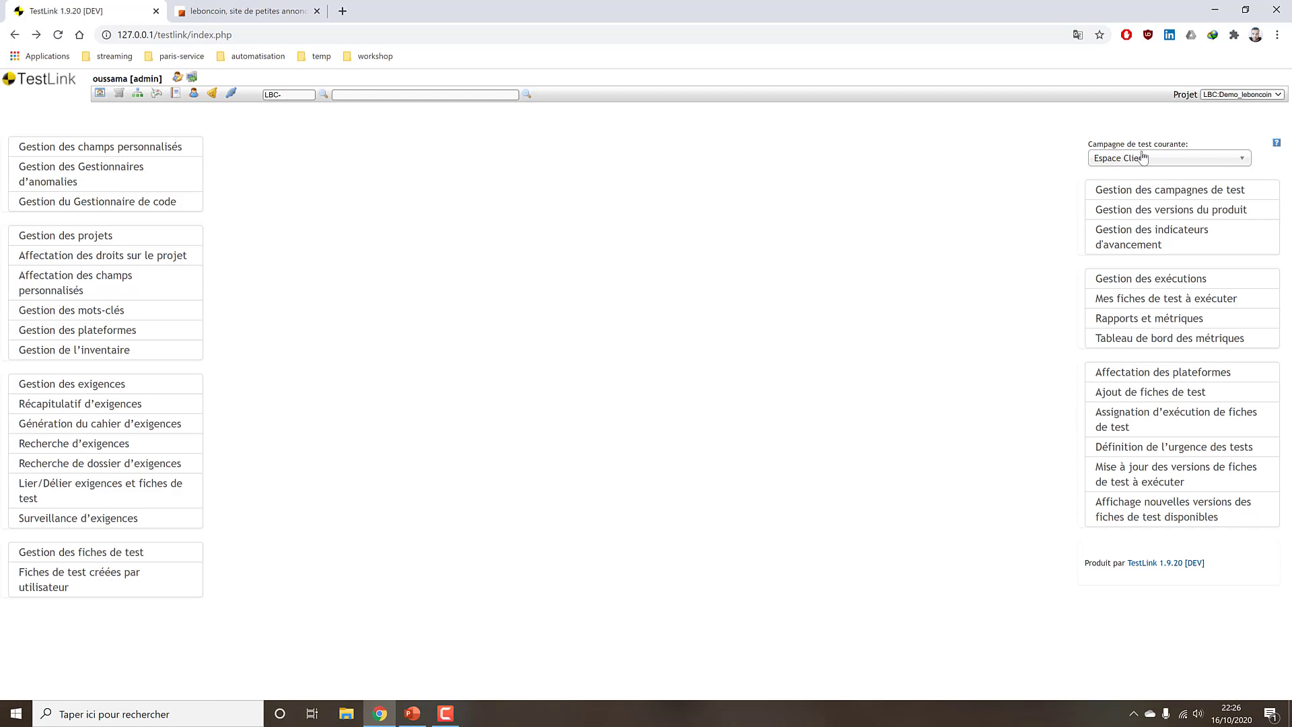
pyautogui.click(1142, 159)
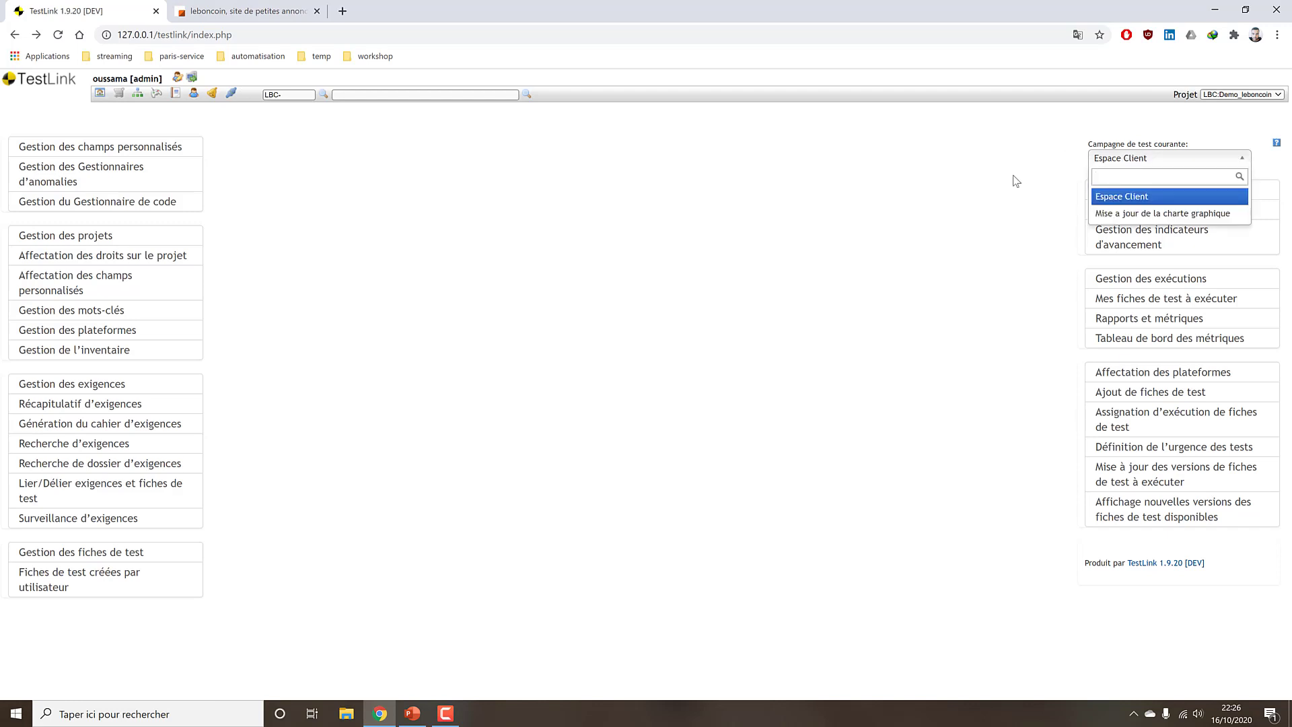
pyautogui.click(1016, 177)
pyautogui.click(1119, 160)
pyautogui.click(1151, 197)
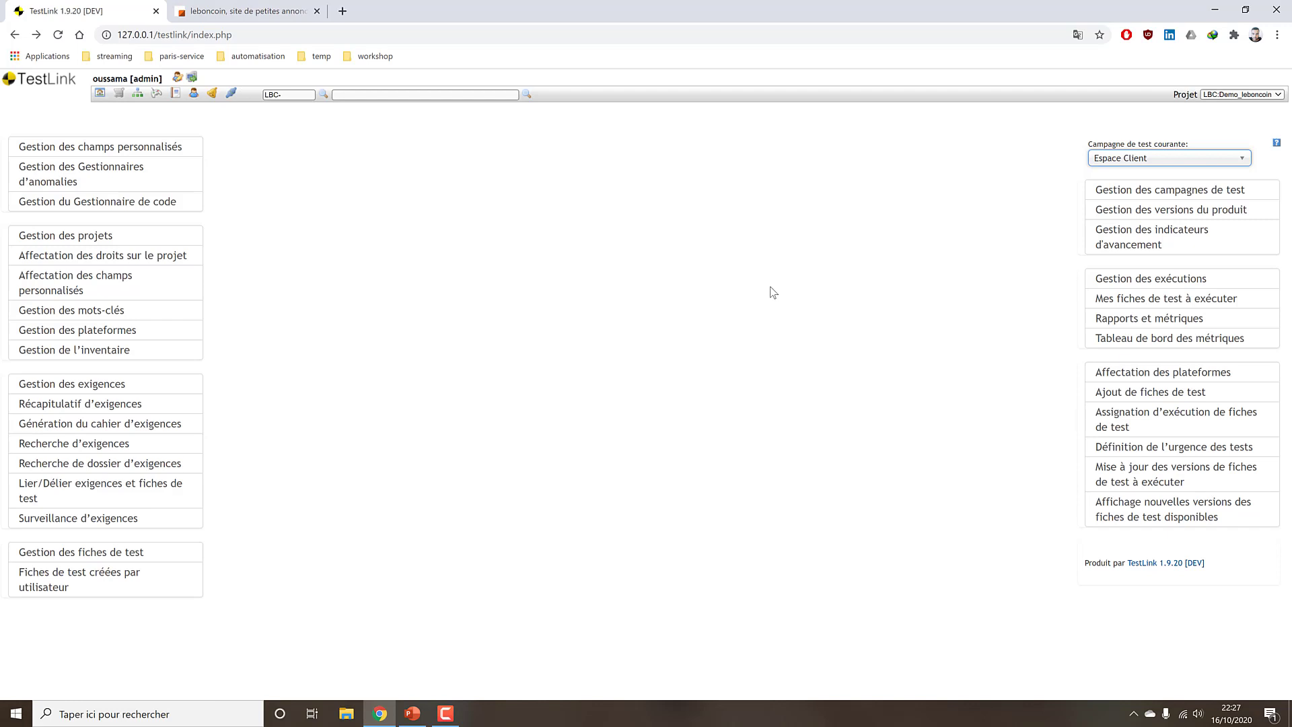
# Switch to the PowerPoint presentation and replace "in" with "en" before "TestLink" in slide 14's first paragraph
pyautogui.click(417, 714)
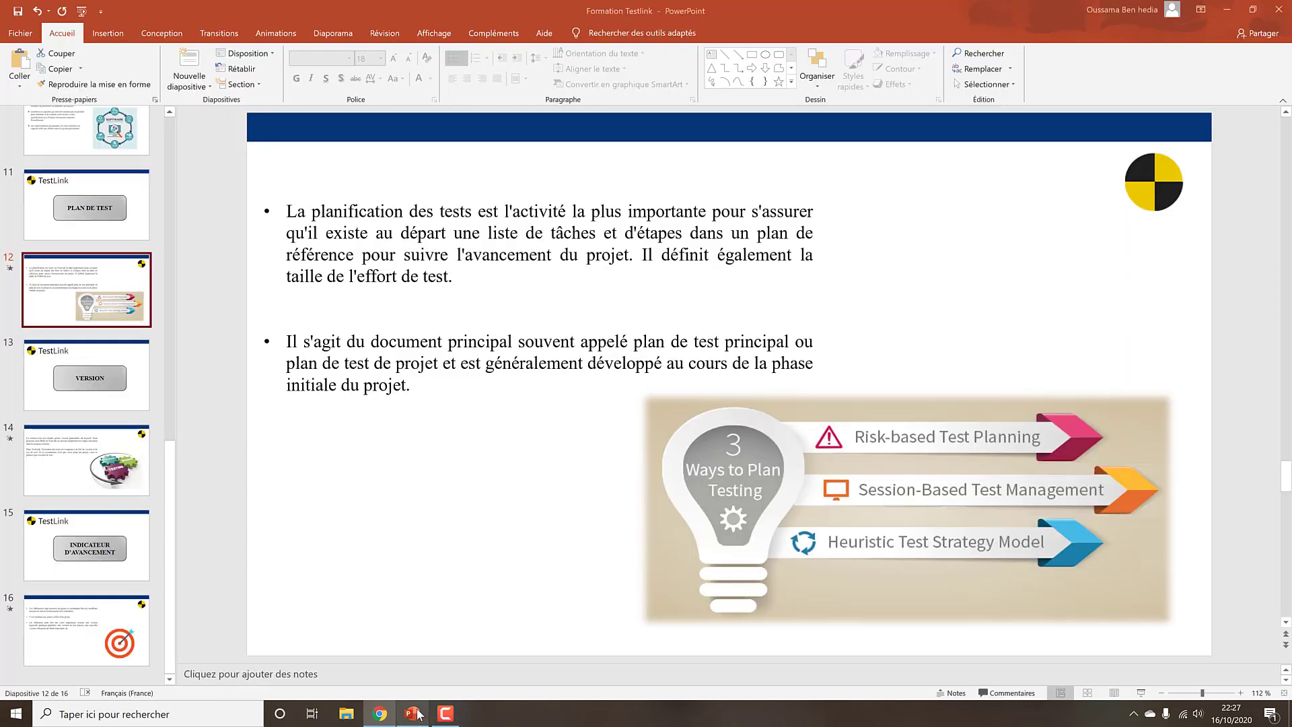
pyautogui.click(93, 395)
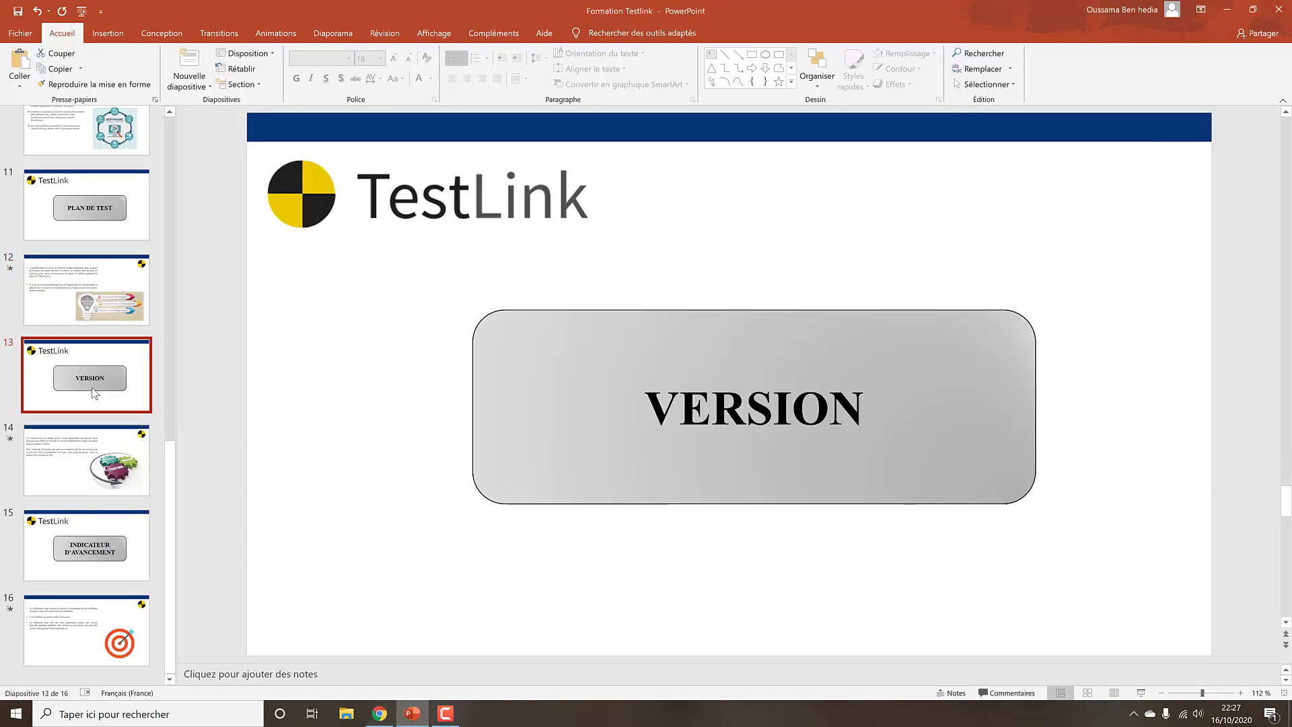
pyautogui.click(105, 434)
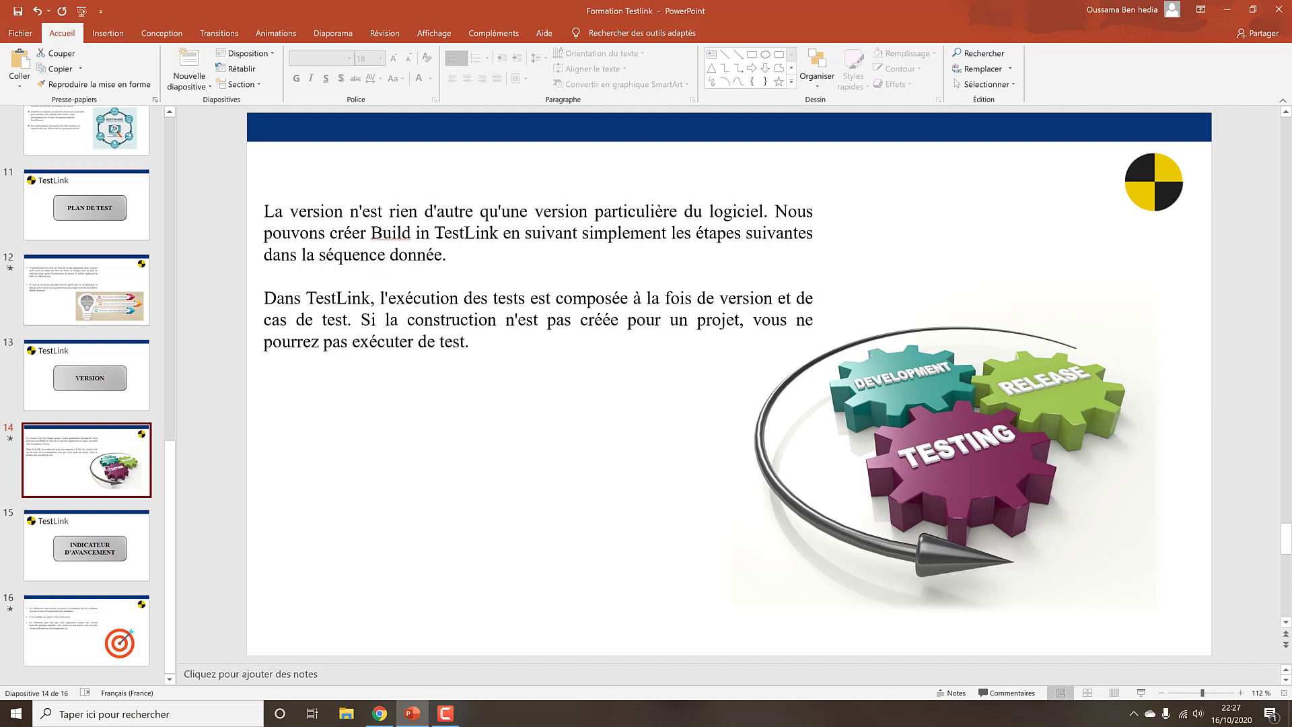
pyautogui.doubleClick(426, 233)
pyautogui.write('en')
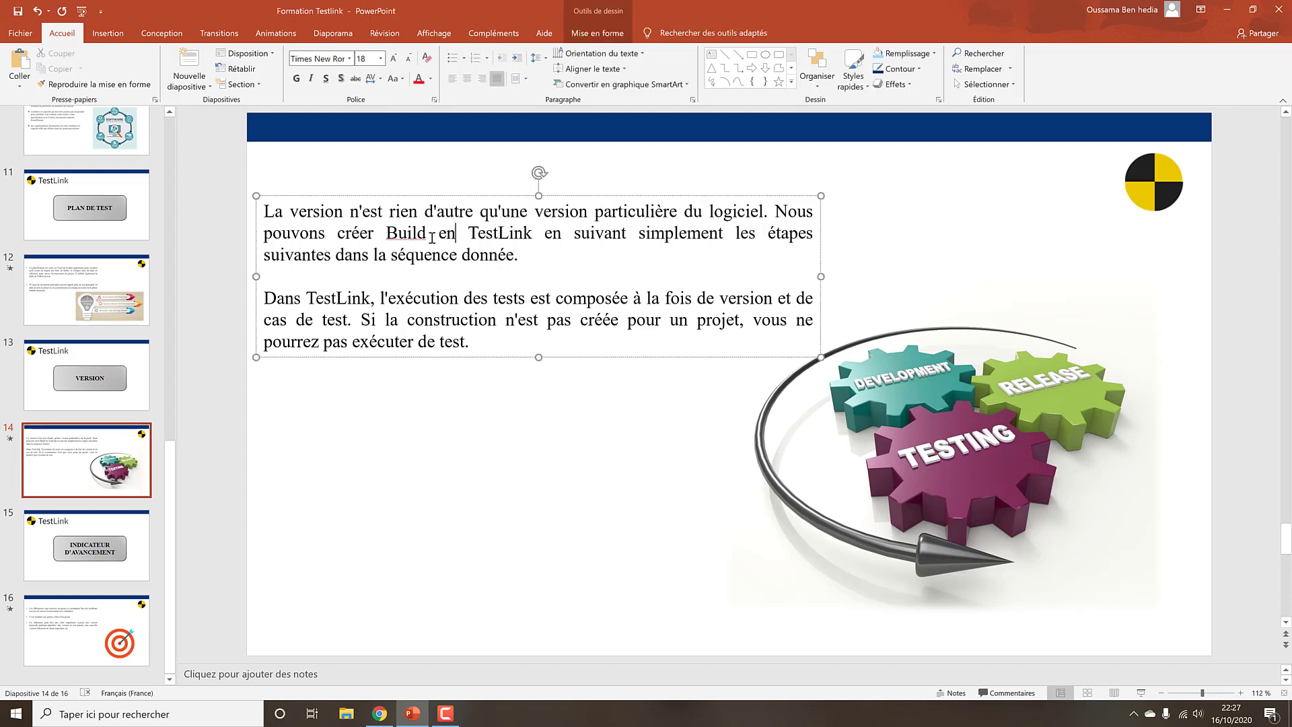
pyautogui.click(570, 426)
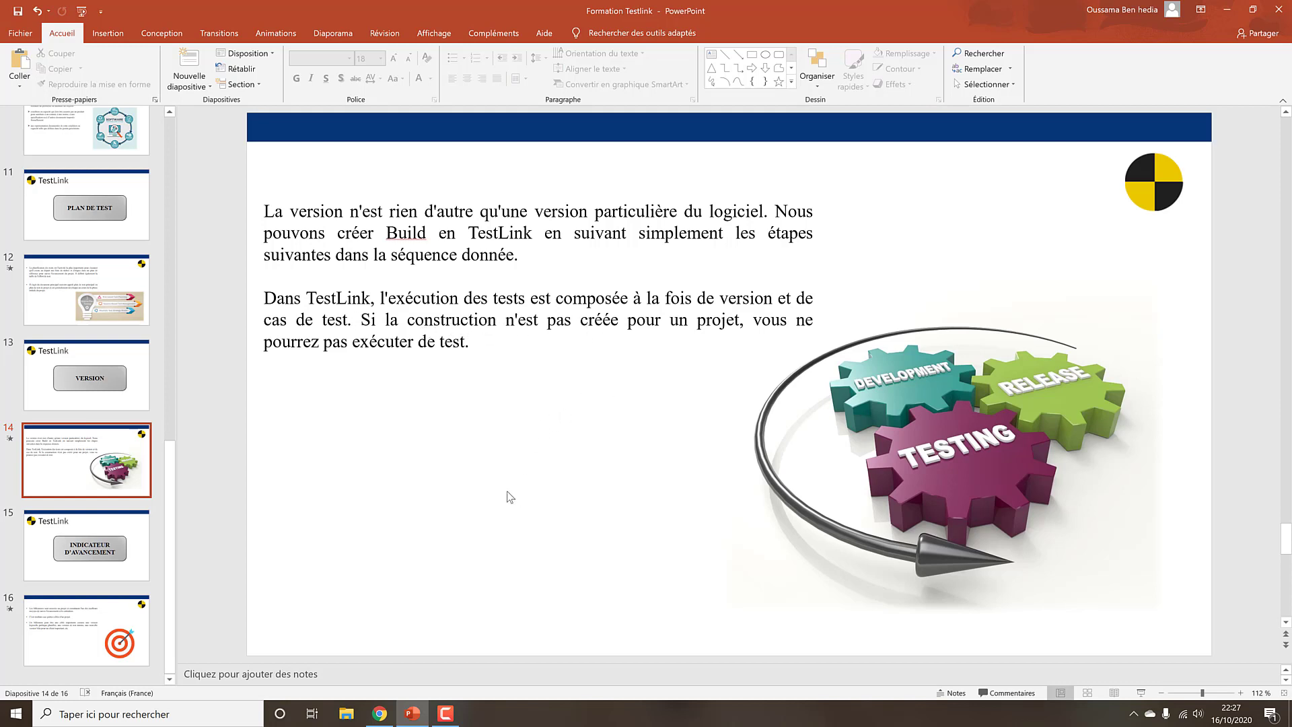
# Switch back to TestLink in the browser and start a new product version for the Espace Client campaign
pyautogui.click(412, 713)
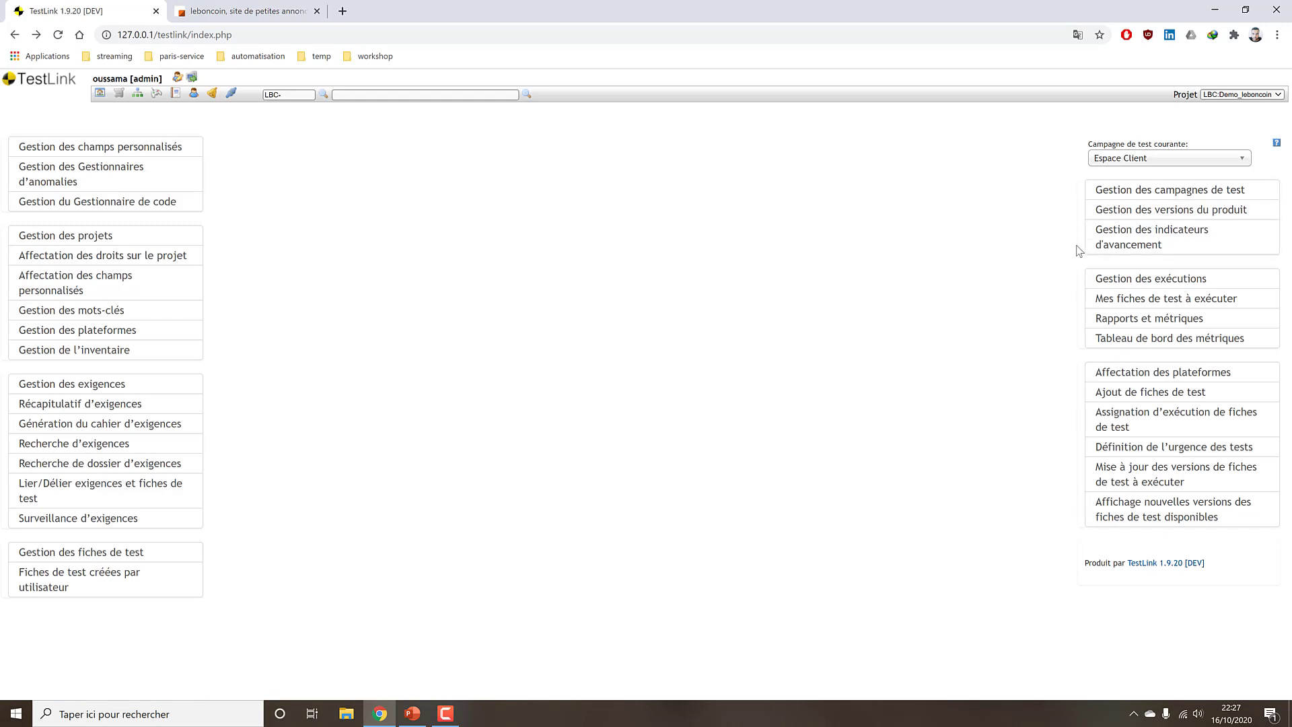
pyautogui.click(1135, 211)
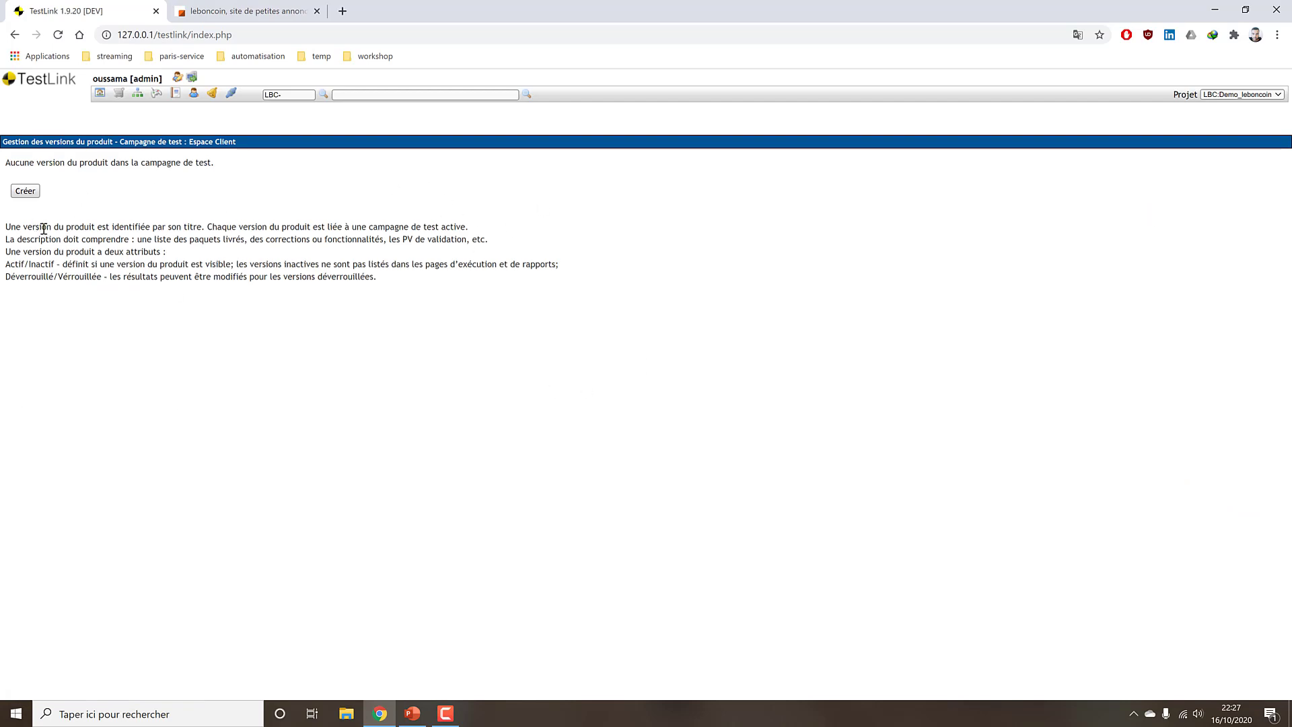
pyautogui.moveTo(46, 229); pyautogui.dragTo(362, 231)
pyautogui.moveTo(260, 294); pyautogui.dragTo(249, 283)
pyautogui.click(34, 191)
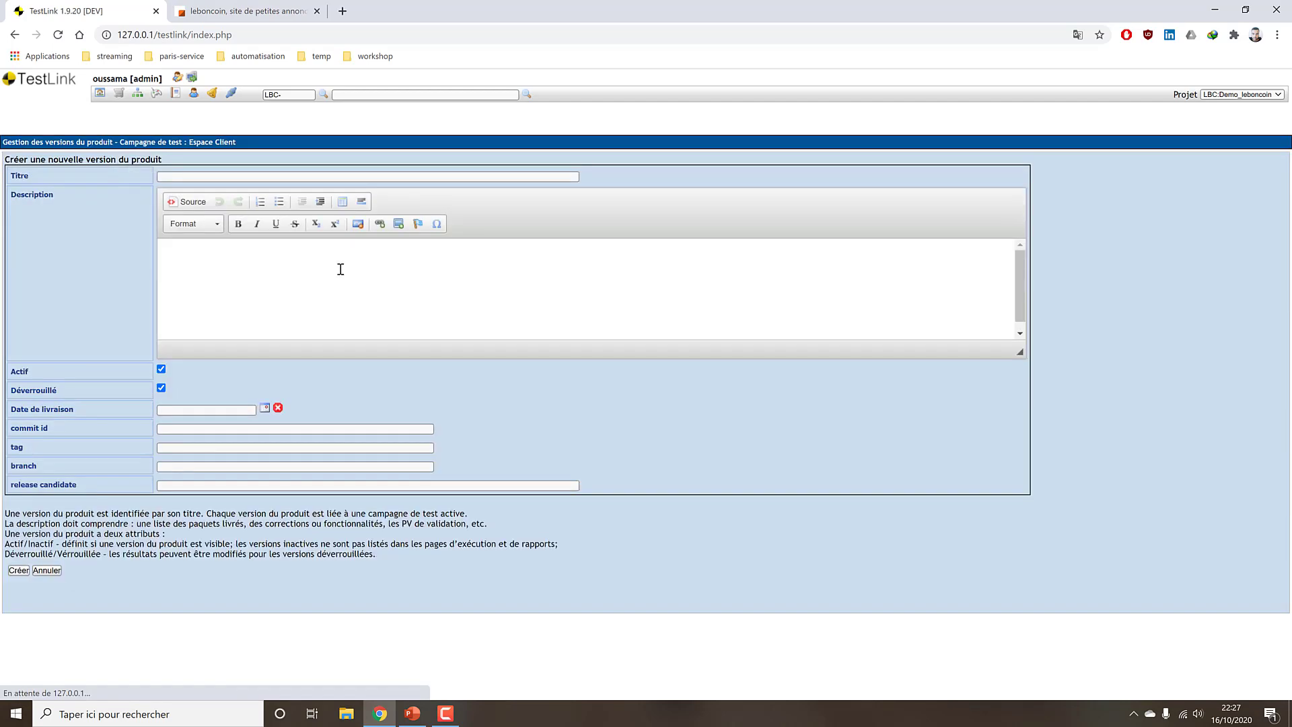
# Title the new product version "Espace client 1.0"
pyautogui.click(182, 175)
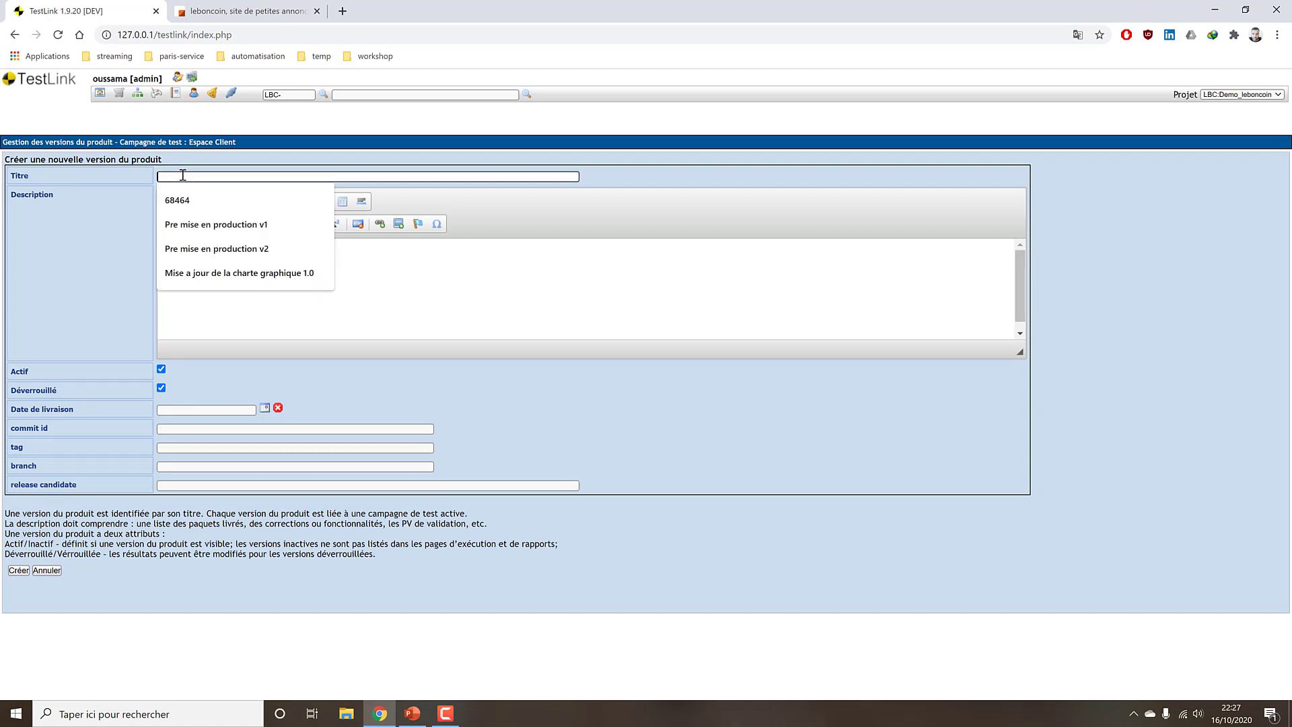
pyautogui.click(101, 194)
pyautogui.click(174, 174)
pyautogui.write('Espace client 1.0')
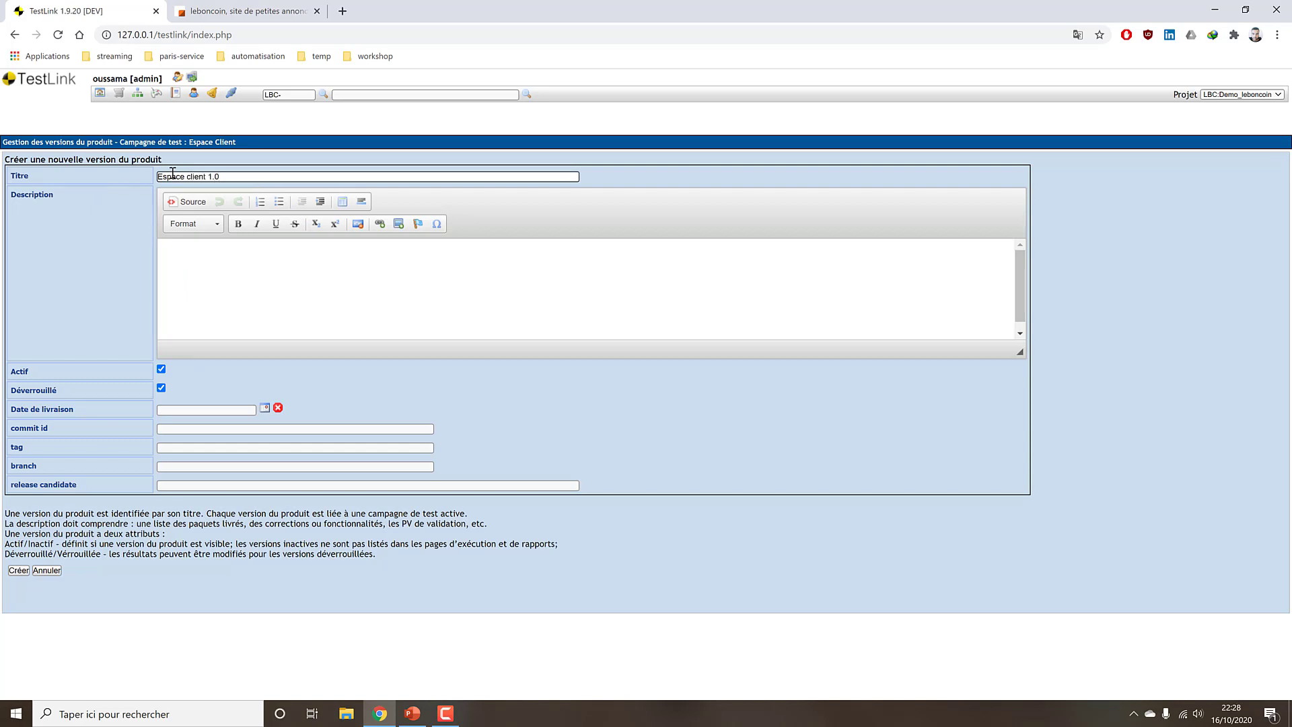
# Copy the title into the description and complete it as "Espace client 1.0: la première version du plan de test espace client"
pyautogui.click(239, 254)
pyautogui.tripleClick(200, 178)
pyautogui.hotkey('ctrl', 'c')
pyautogui.click(346, 276)
pyautogui.hotkey('ctrl', 'v')
pyautogui.write(': la ')
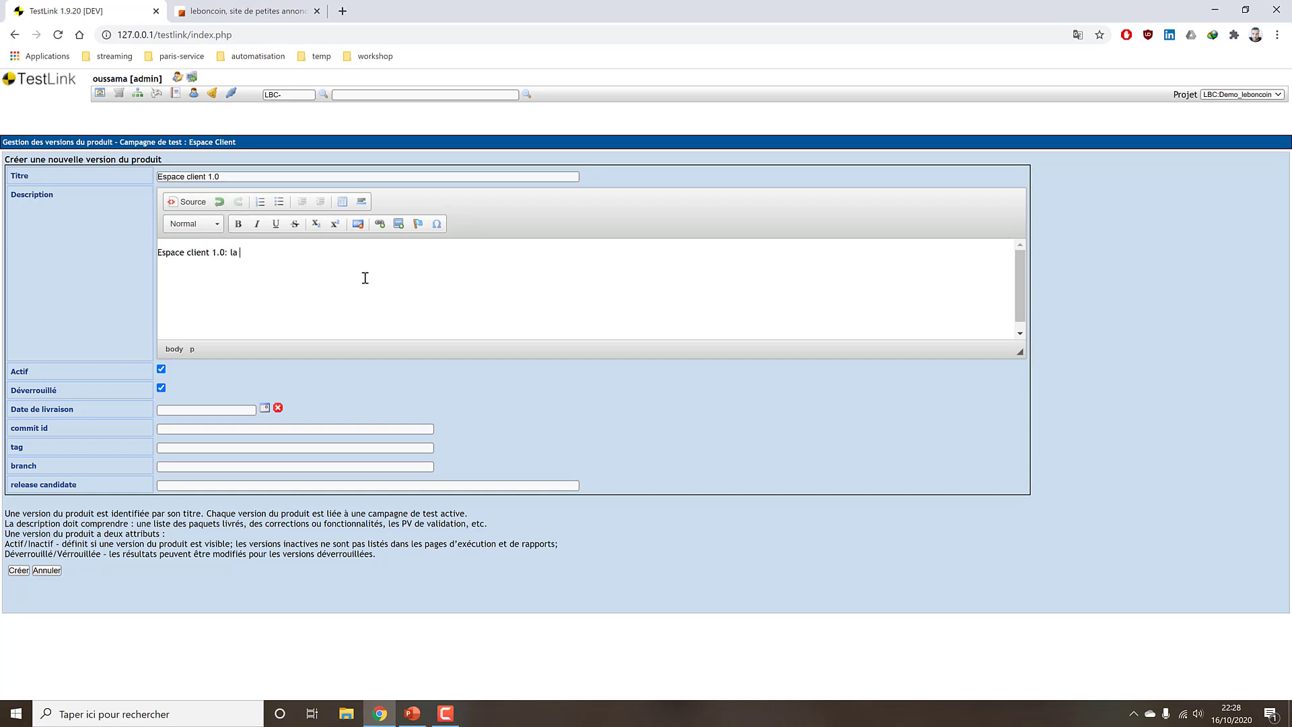
pyautogui.write('prelmière version ')
pyautogui.write("de l'es")
pyautogui.write('u plan de test e')
pyautogui.write('space client')
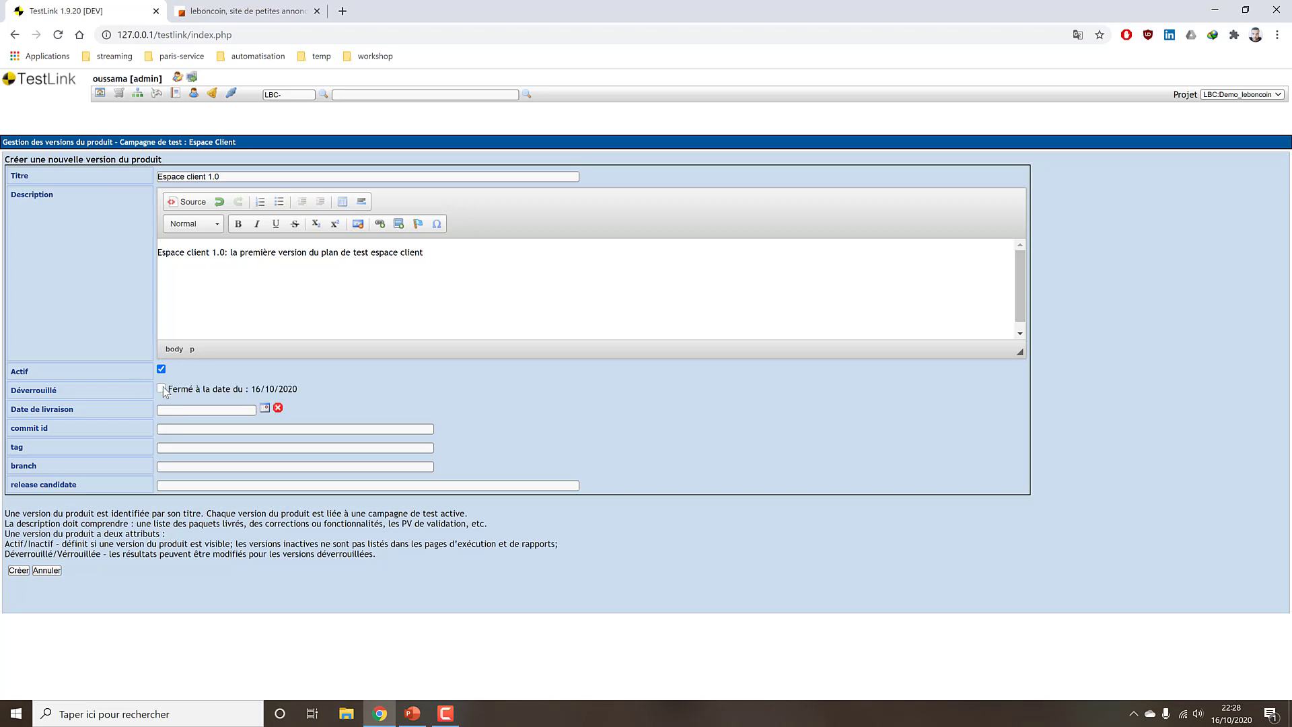
# Set the first version's delivery date to 30/10/2020
pyautogui.moveTo(7, 409); pyautogui.dragTo(95, 412)
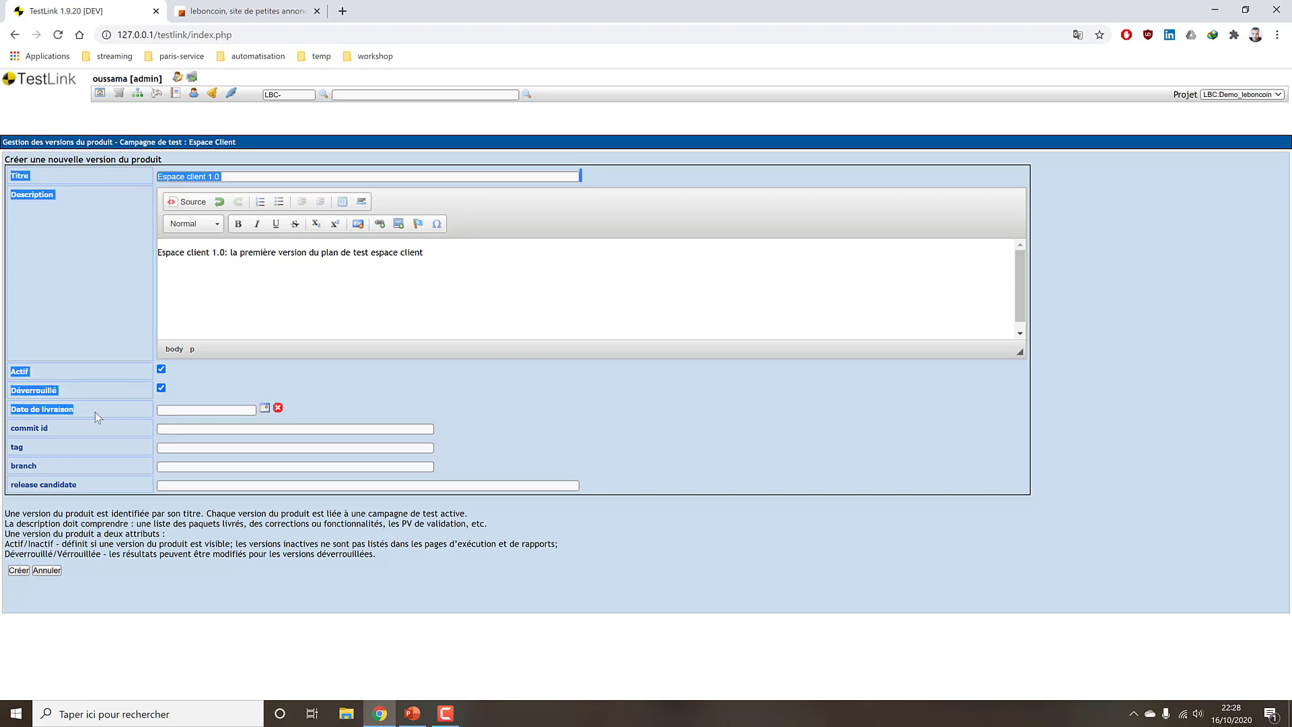
pyautogui.click(205, 388)
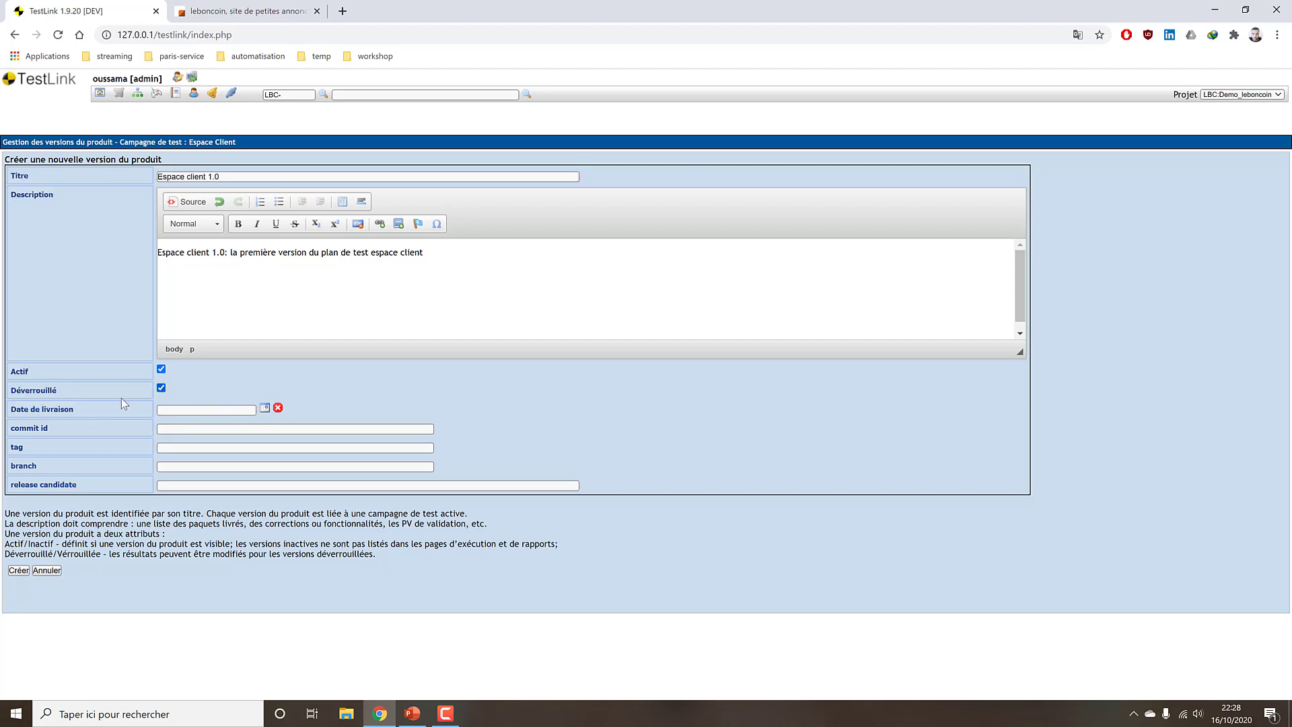
pyautogui.click(264, 408)
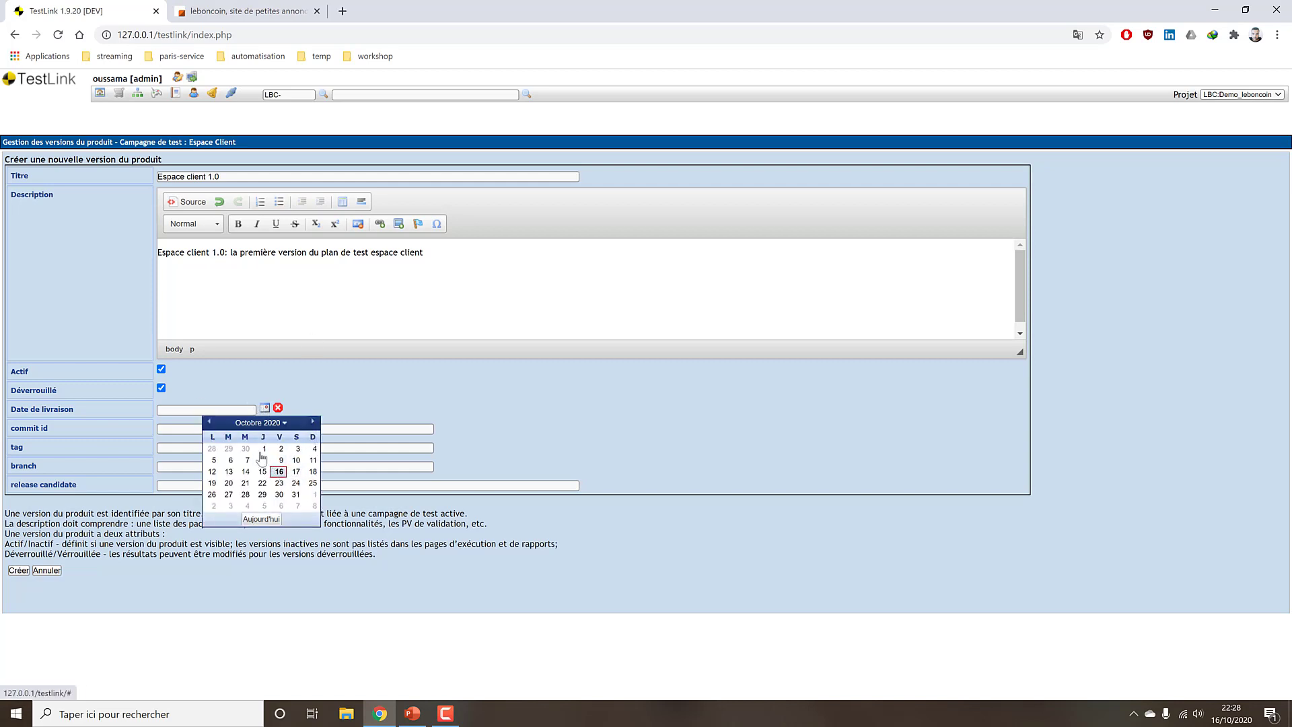
pyautogui.click(280, 494)
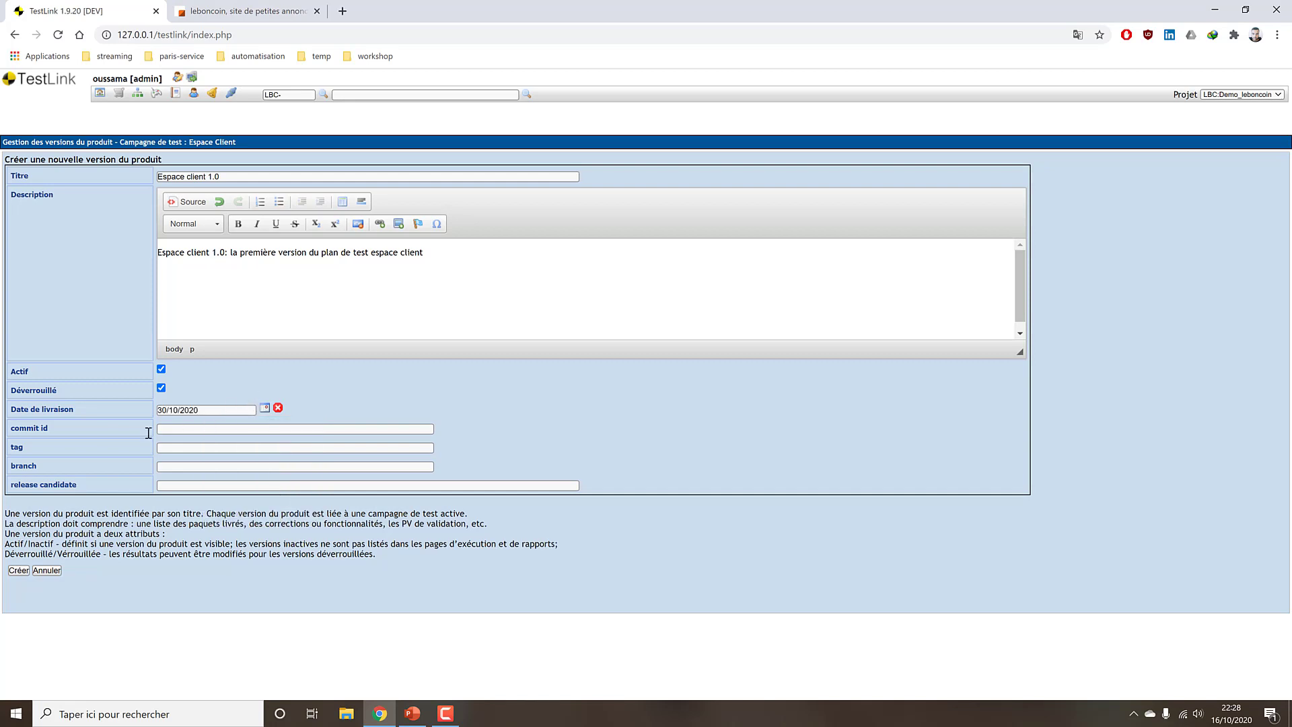
# Leave commit id, tag, branch and release candidate empty, and create the active, unlocked version Espace client 1.0
pyautogui.moveTo(14, 428); pyautogui.dragTo(99, 488)
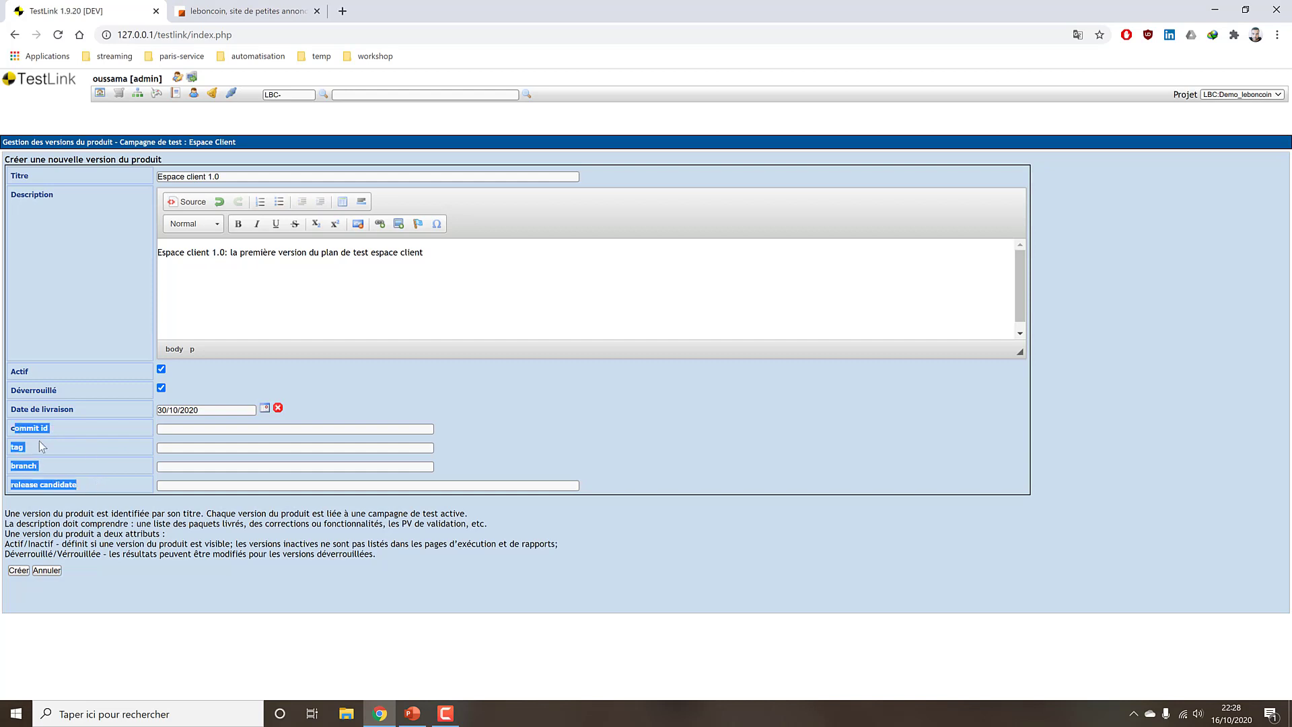
pyautogui.click(333, 406)
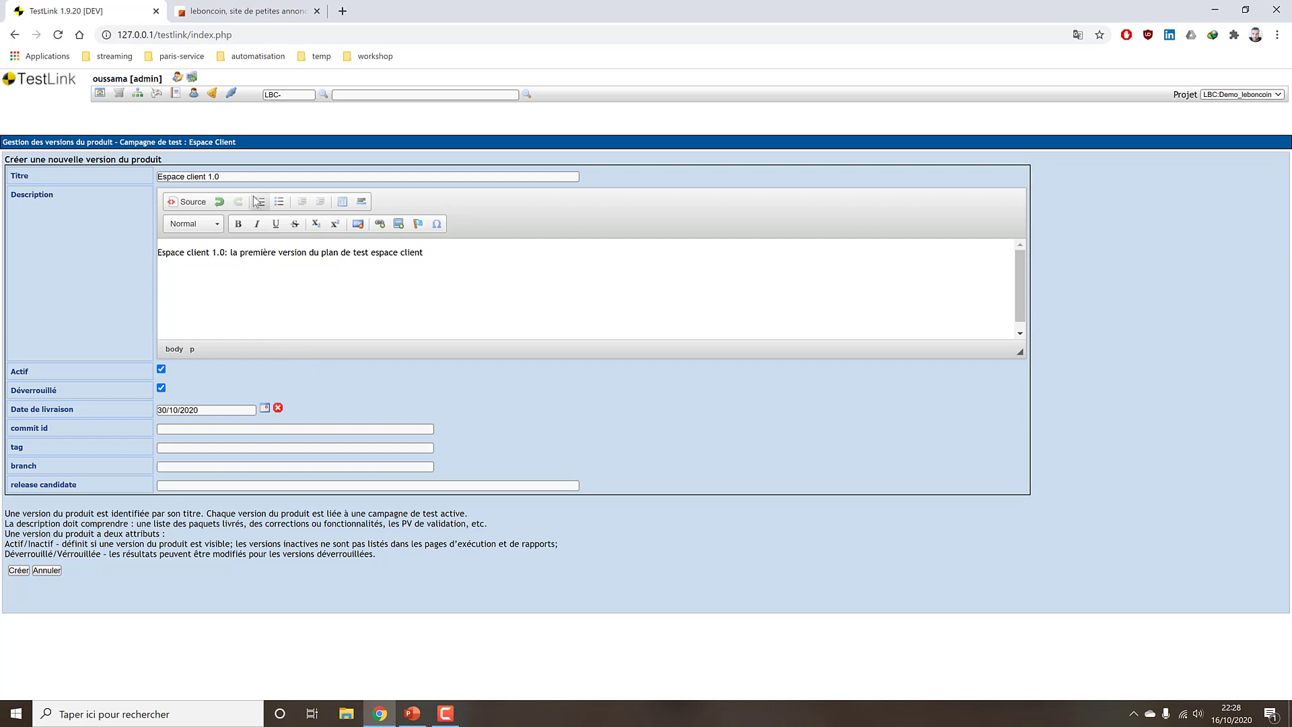
pyautogui.click(222, 177)
pyautogui.moveTo(222, 178); pyautogui.dragTo(154, 182)
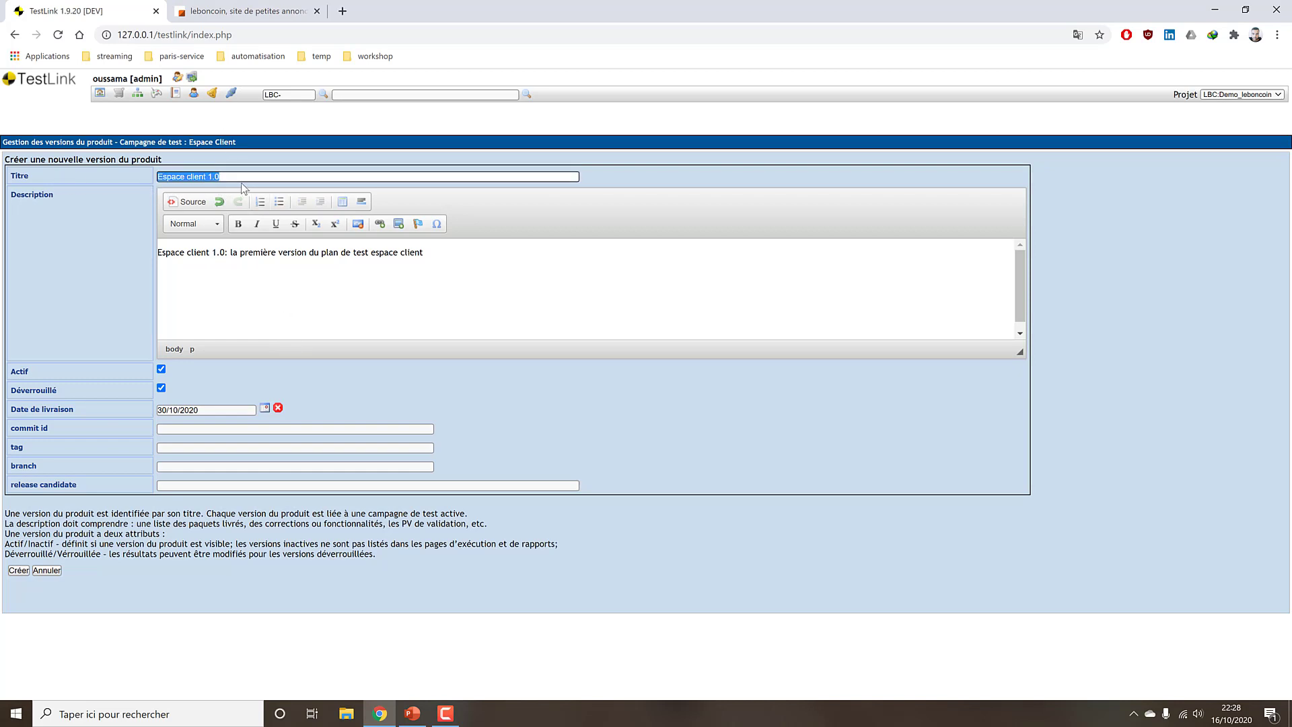
pyautogui.moveTo(257, 177); pyautogui.dragTo(153, 200)
pyautogui.moveTo(20, 566); pyautogui.dragTo(226, 535)
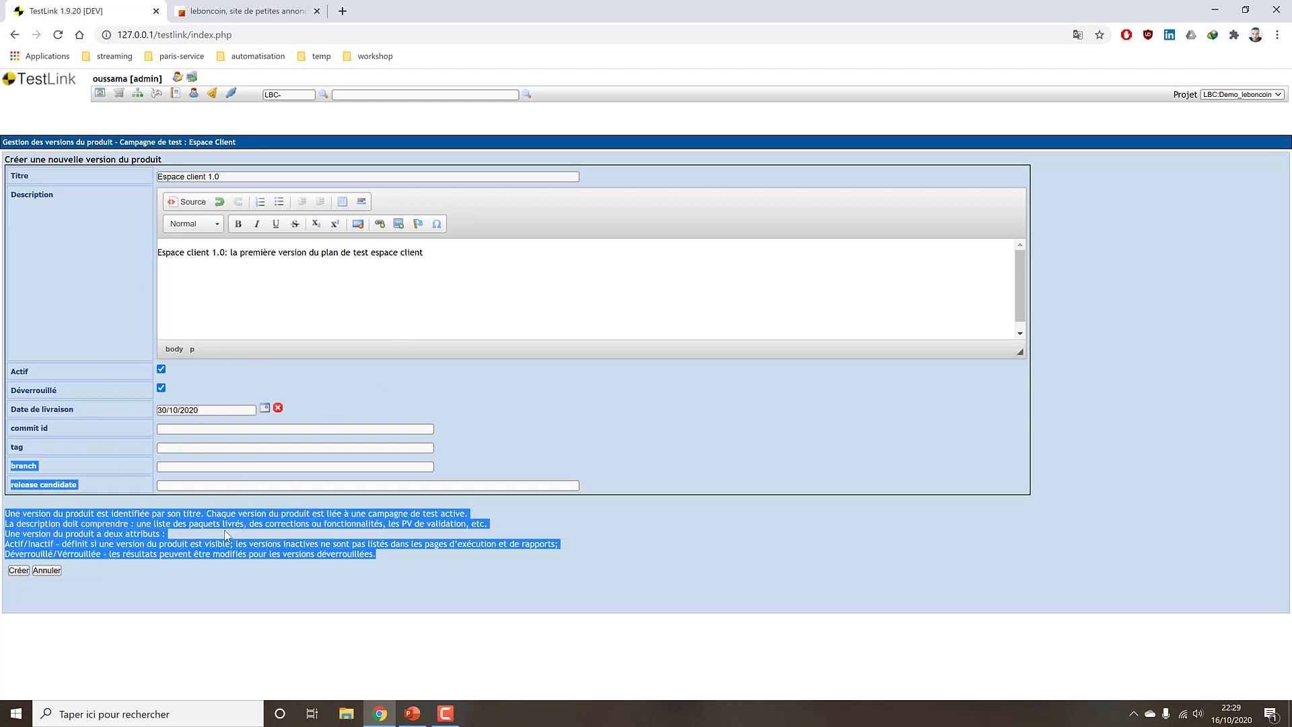
pyautogui.click(29, 571)
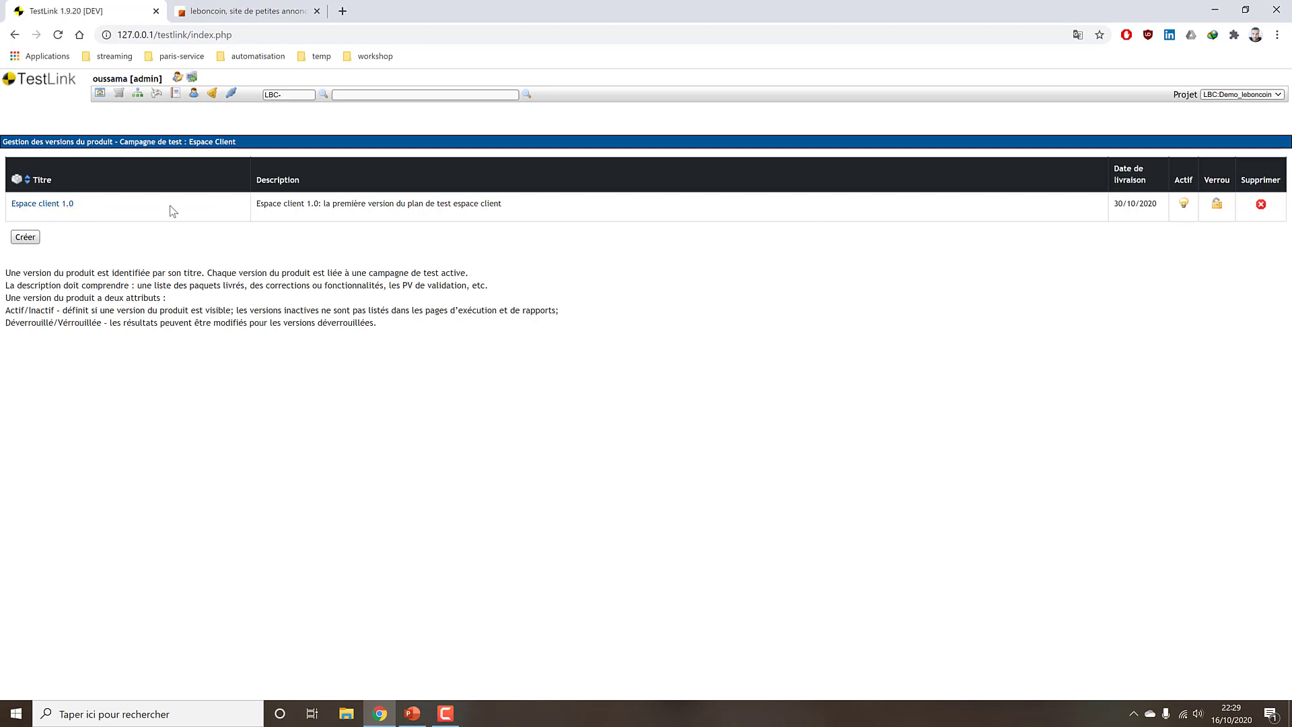
# Start a second product version for the Espace Client campaign and title it "Espace client 2.0"
pyautogui.click(27, 237)
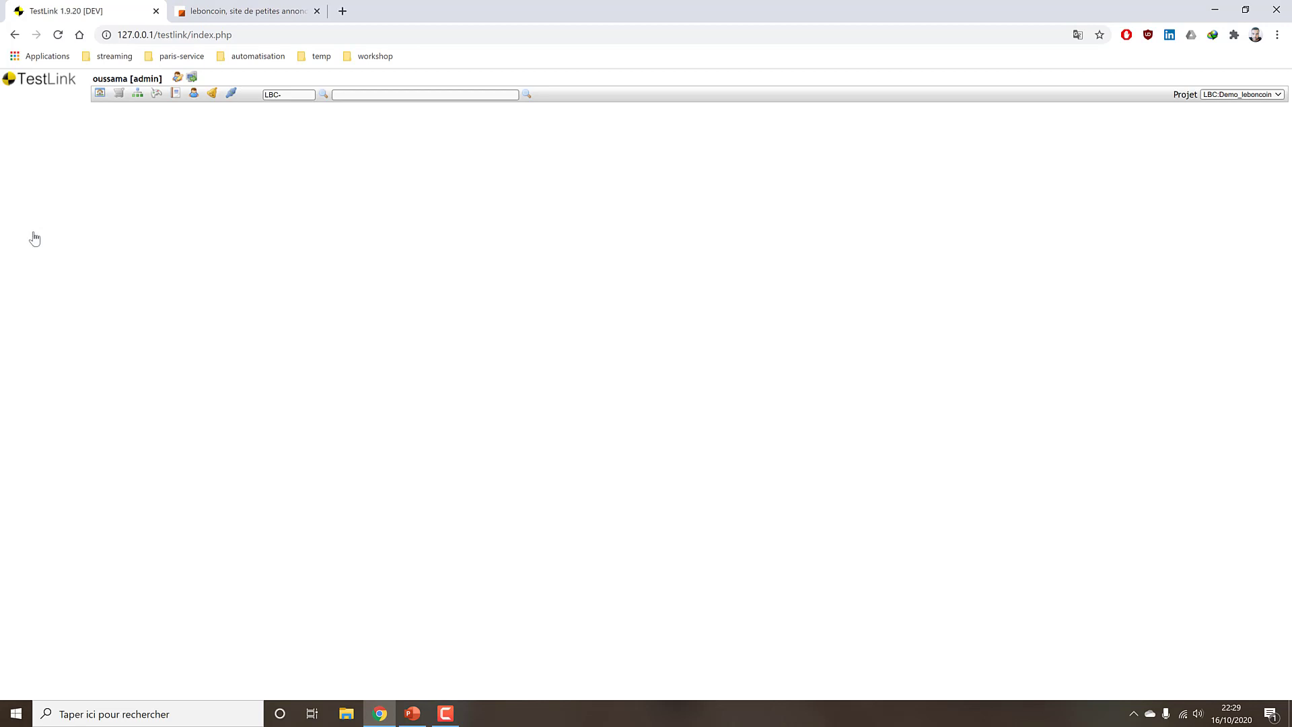
pyautogui.click(260, 177)
pyautogui.write('ce client 1.0')
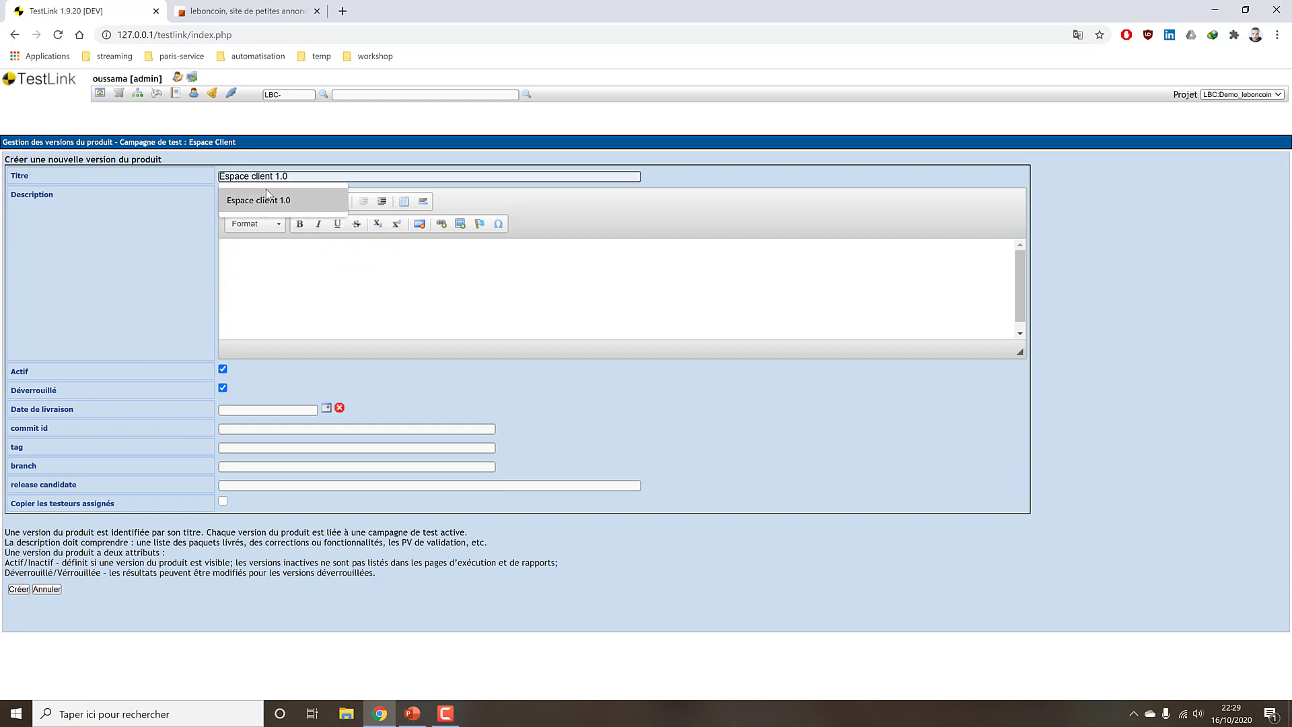
pyautogui.click(266, 189)
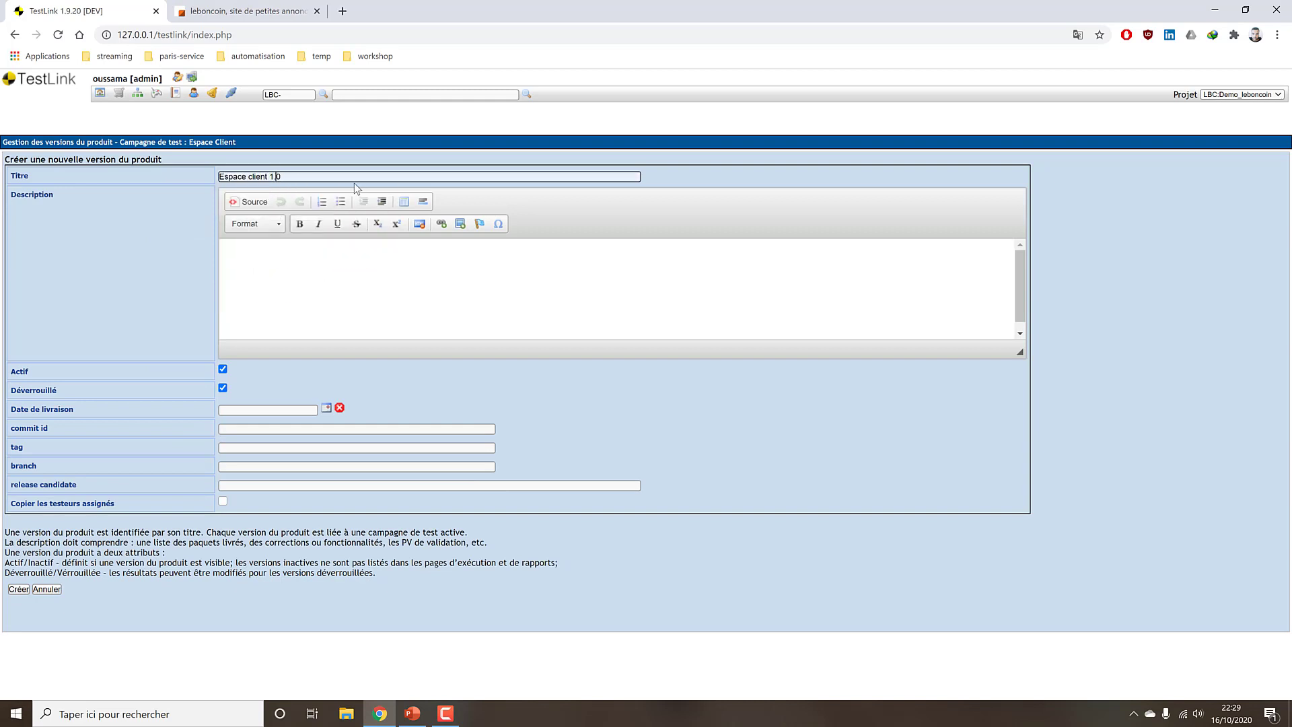
pyautogui.press('BackSpace')
pyautogui.write('2')
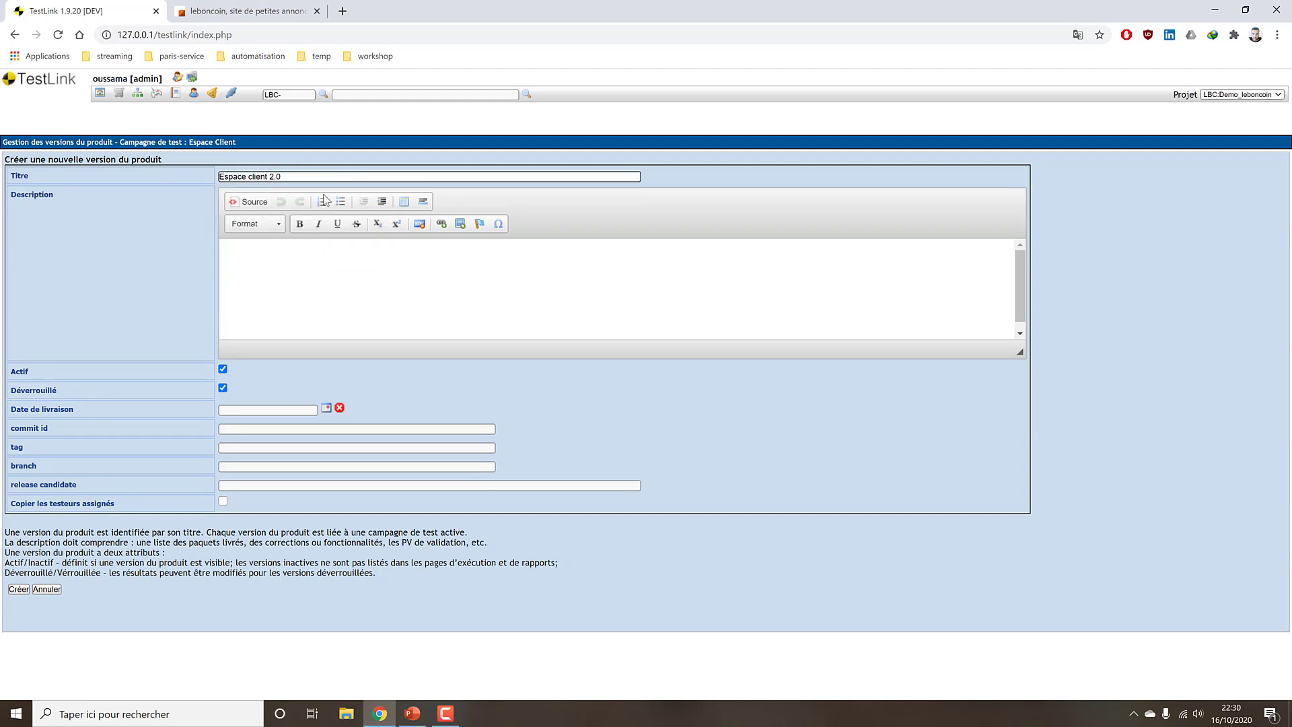
# Copy the second version's title into the description and complete it as "Espace client 2.0: deuxime version de l'espace client"
pyautogui.tripleClick(349, 180)
pyautogui.hotkey('ctrl', 'c')
pyautogui.click(407, 268)
pyautogui.hotkey('ctrl', 'v')
pyautogui.write(': ')
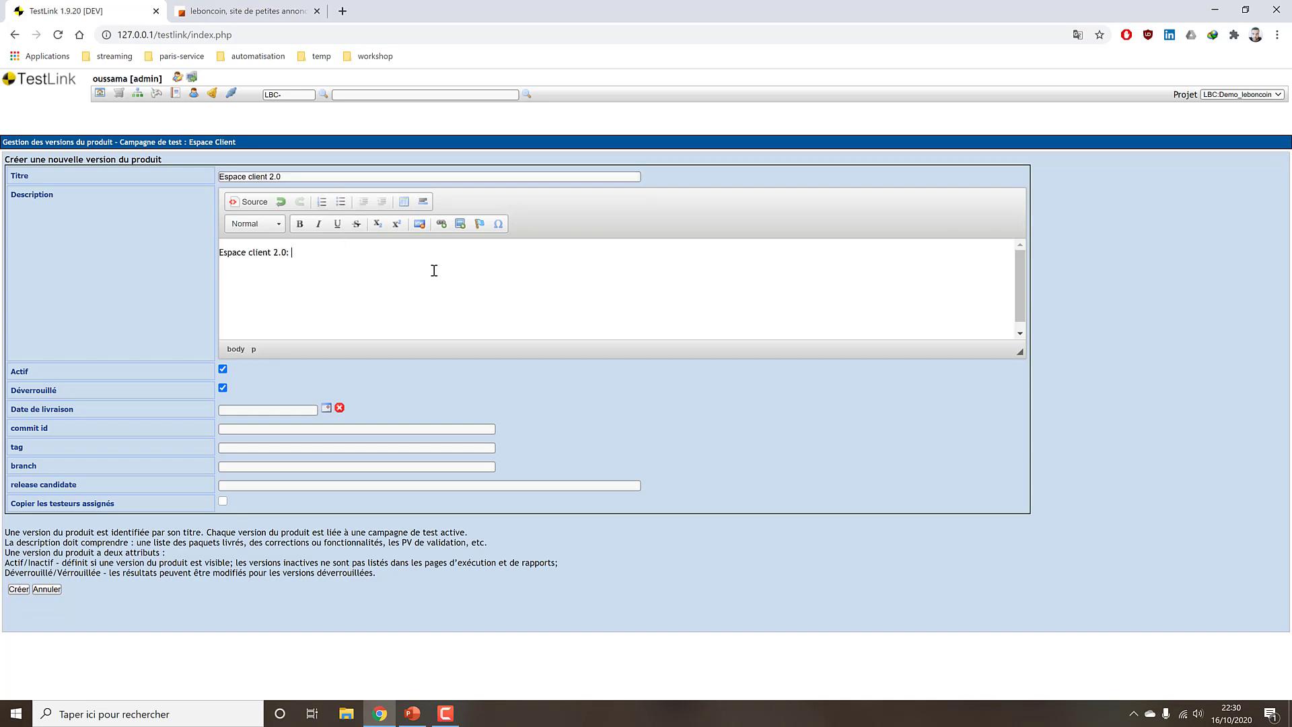
pyautogui.write('deu')
# Set the second version's delivery date to 04/11/2020
pyautogui.click(327, 408)
pyautogui.click(313, 421)
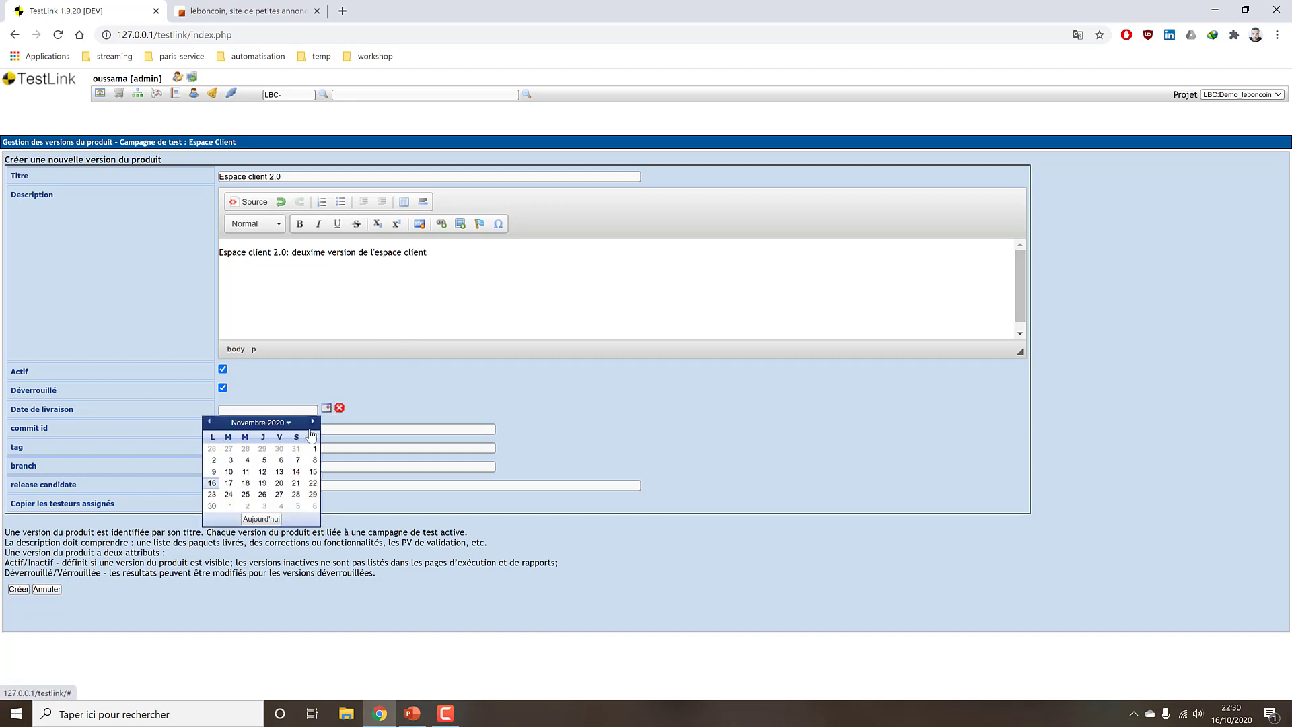
pyautogui.click(248, 462)
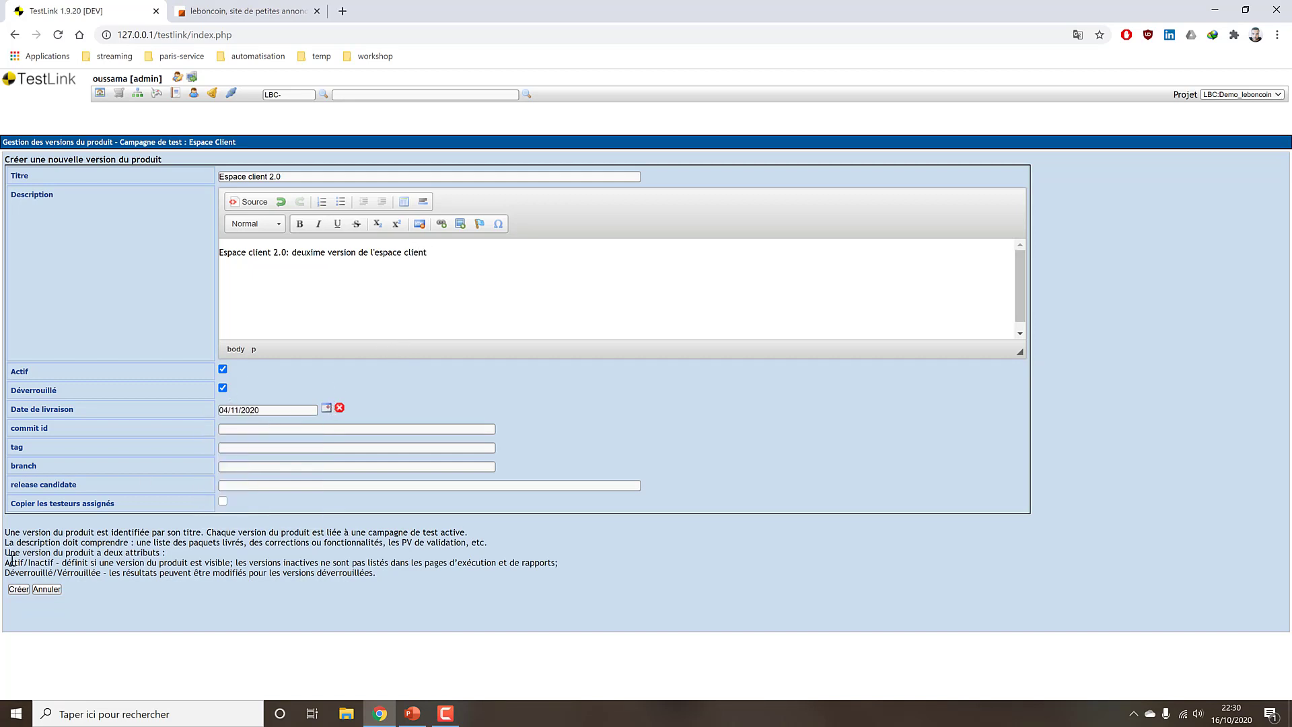
# Create the Espace client 2.0 product version and make it inactive
pyautogui.click(13, 590)
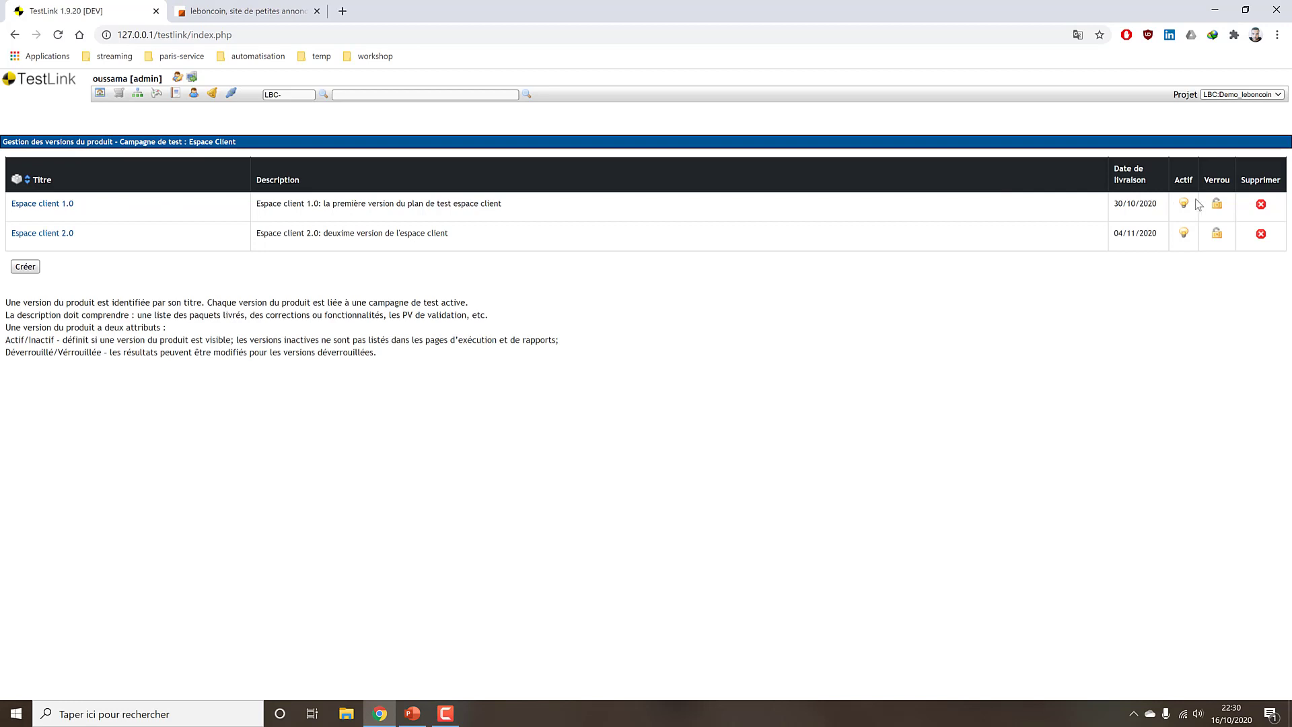
pyautogui.click(1184, 232)
pyautogui.moveTo(260, 233); pyautogui.dragTo(449, 234)
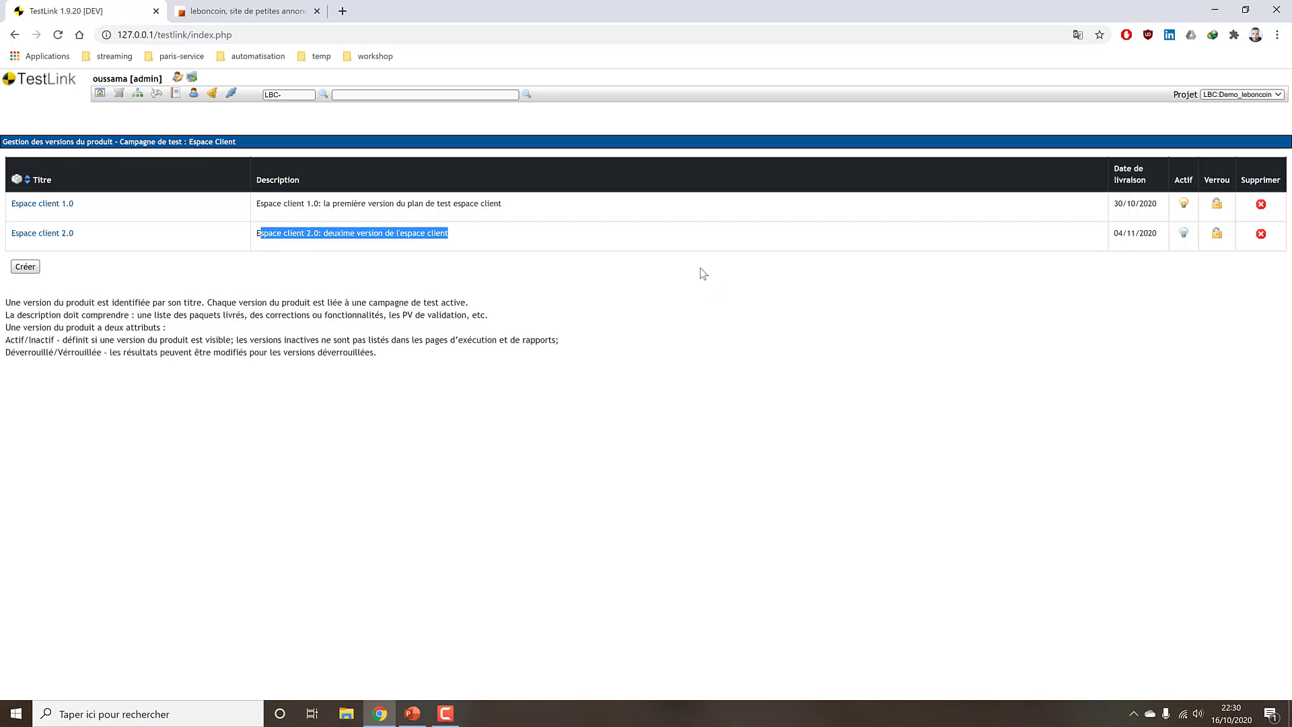
pyautogui.click(592, 284)
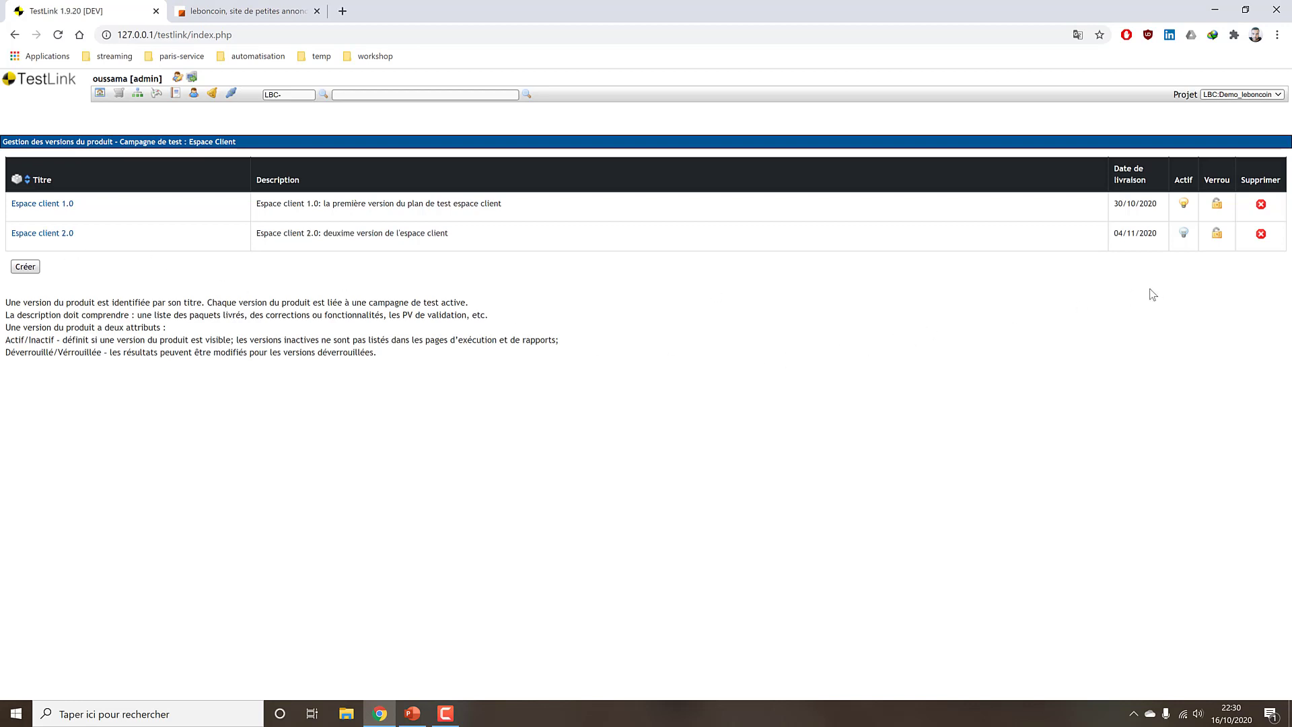
# Check the Espace Client campaign's product versions again from the home page
pyautogui.click(100, 93)
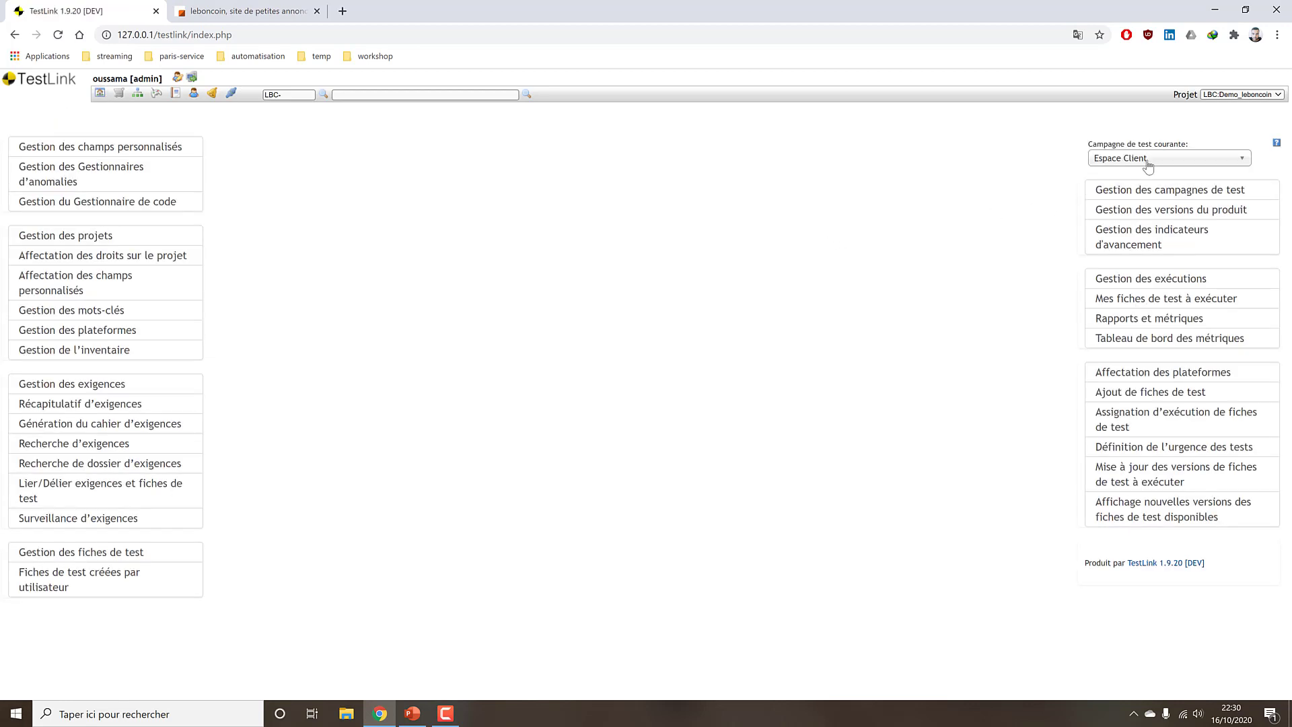
pyautogui.click(1140, 212)
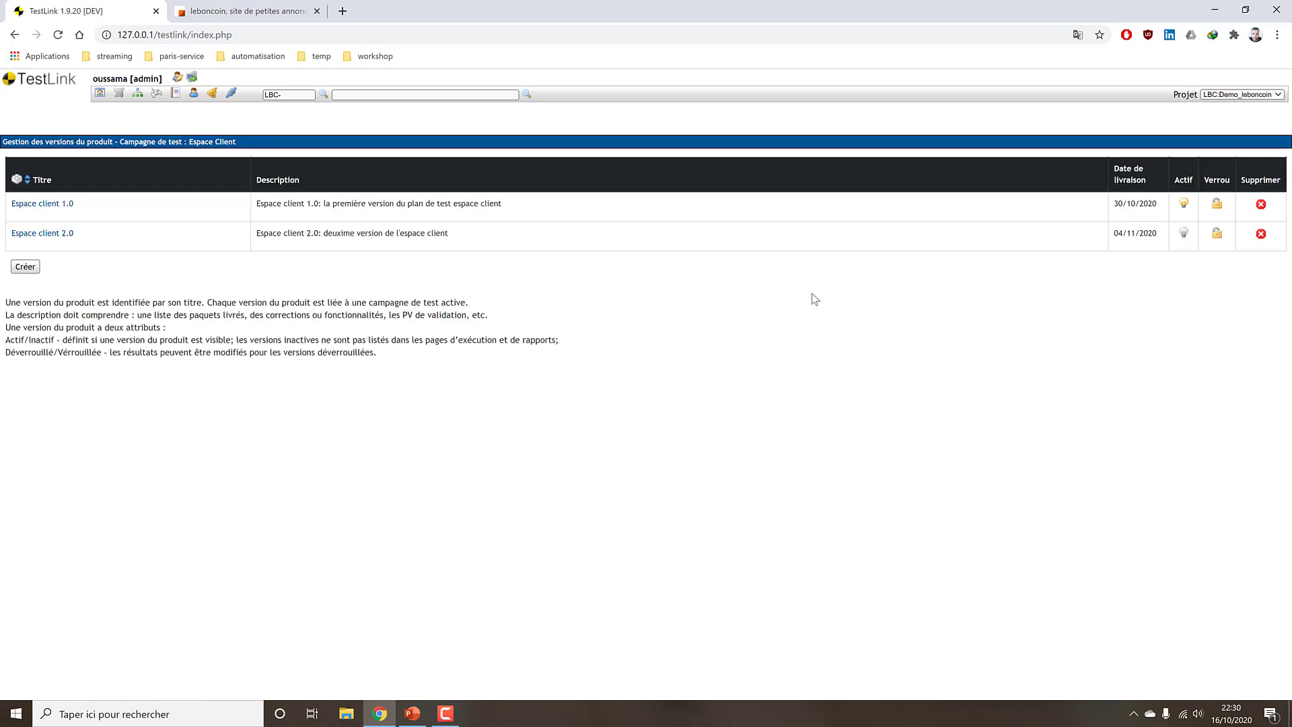
pyautogui.click(15, 35)
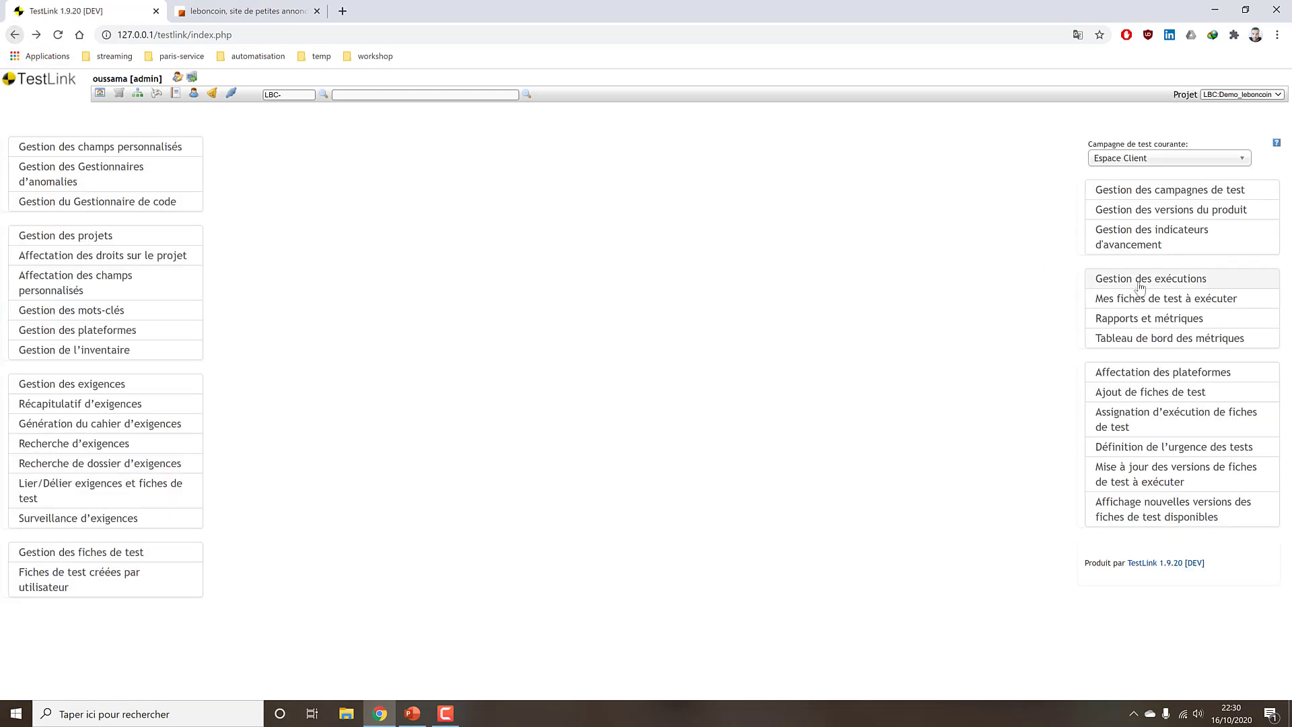
pyautogui.click(1142, 211)
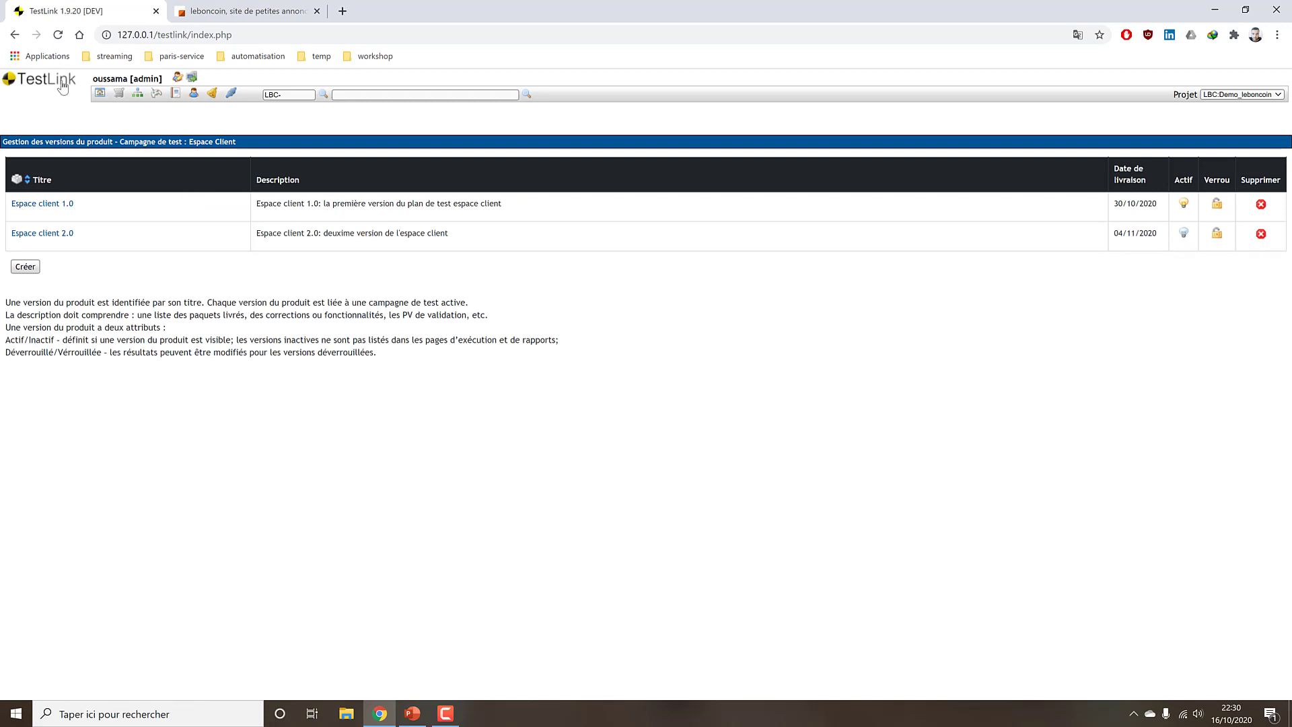
pyautogui.click(12, 35)
# Make Mise a jour de la charte graphique the current test campaign and start a new product version for it
pyautogui.click(1118, 160)
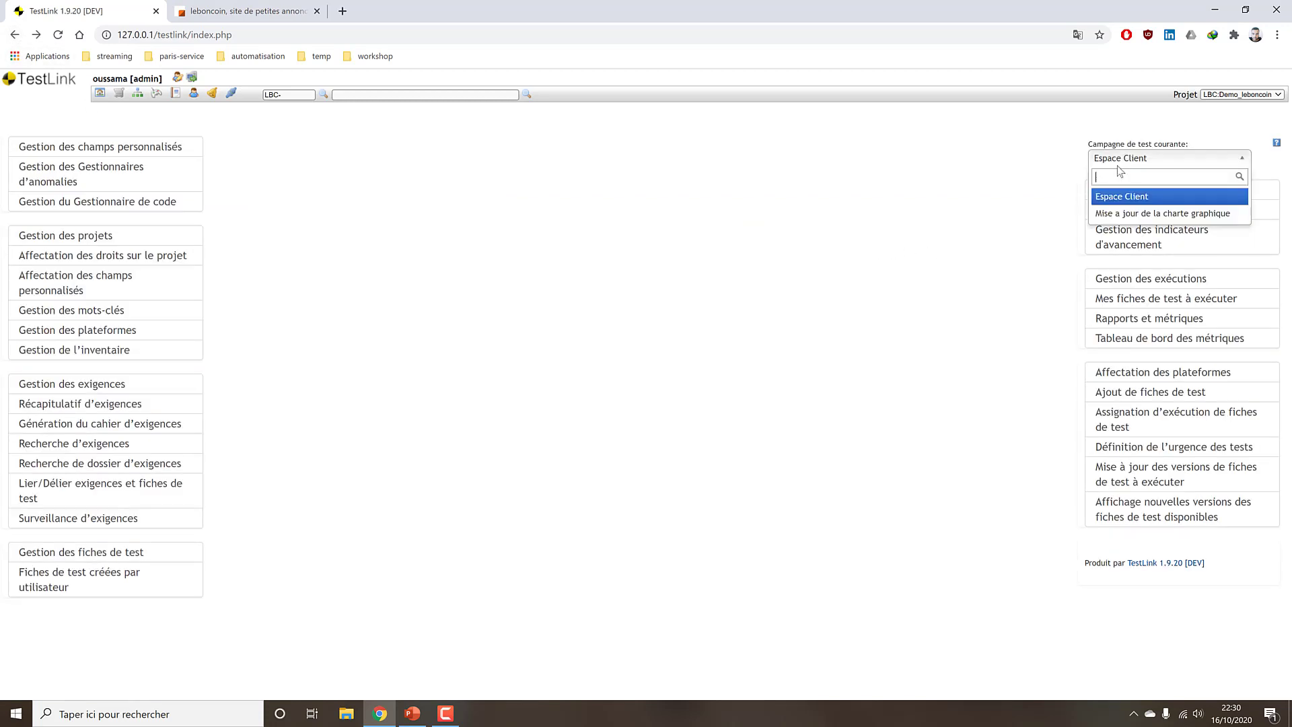
pyautogui.click(1137, 213)
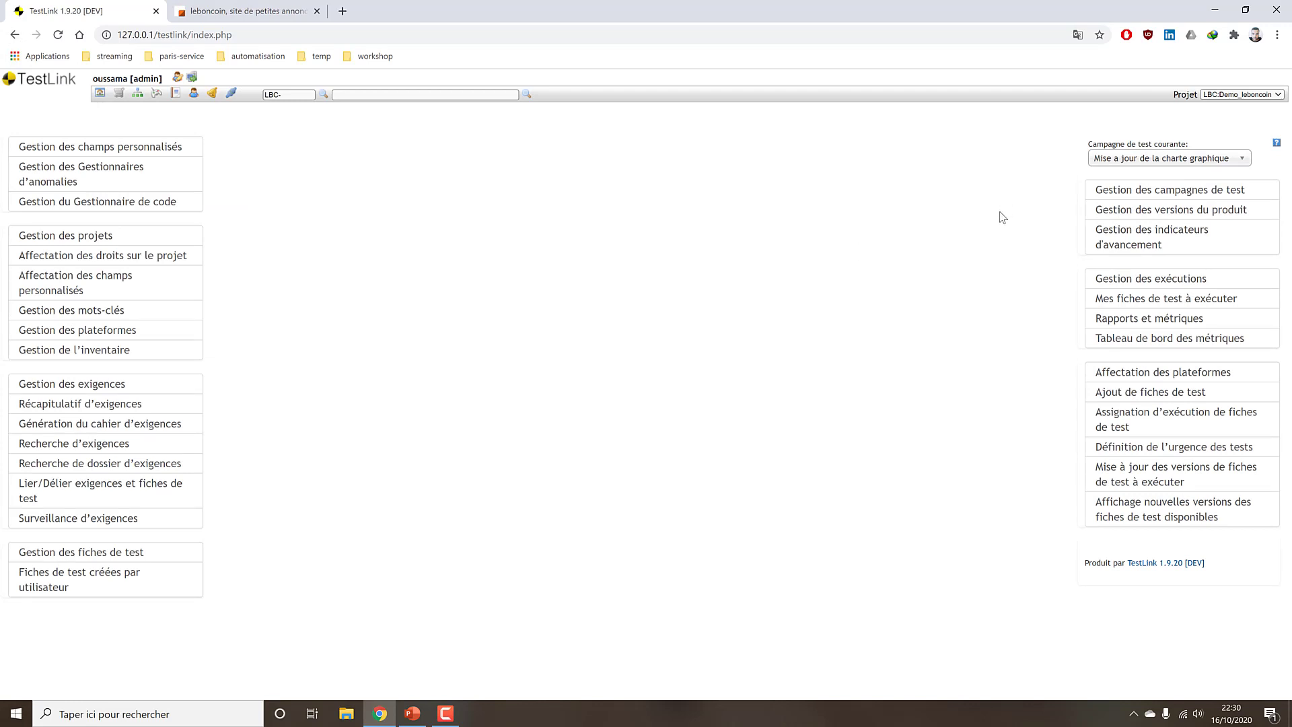
pyautogui.click(1181, 210)
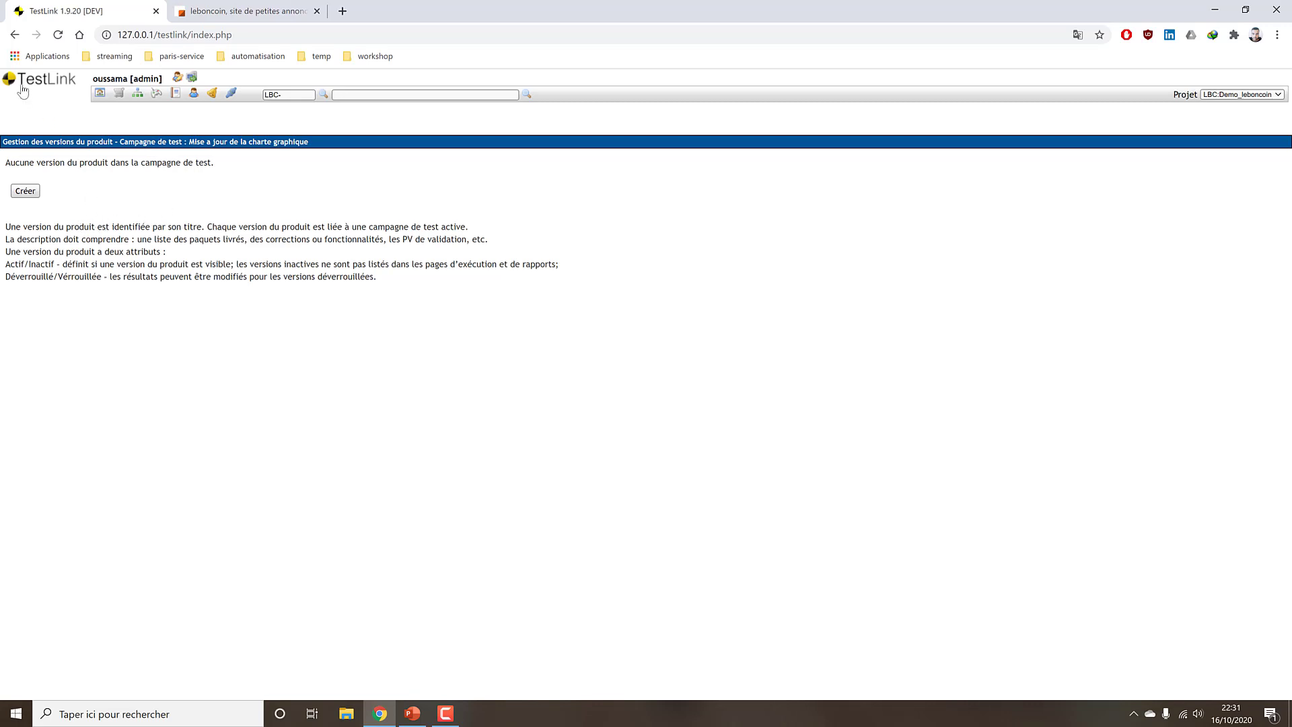
pyautogui.click(14, 34)
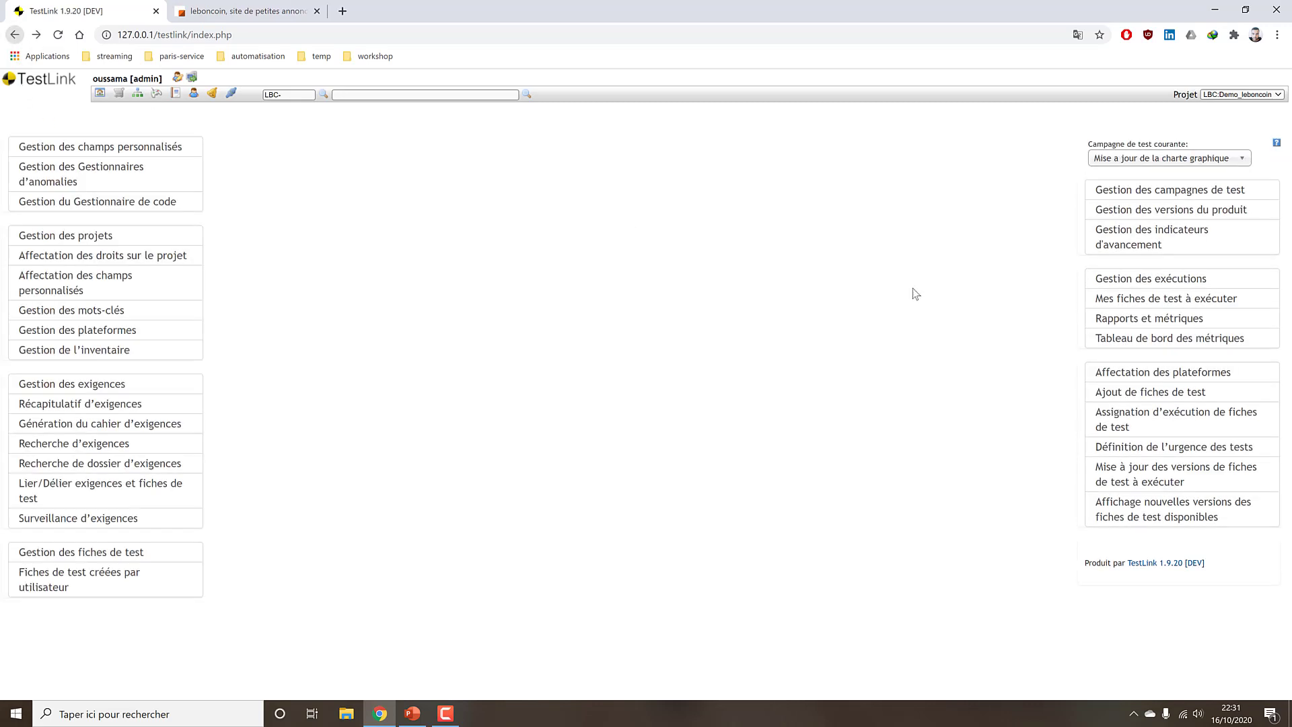
pyautogui.click(1134, 210)
pyautogui.click(15, 34)
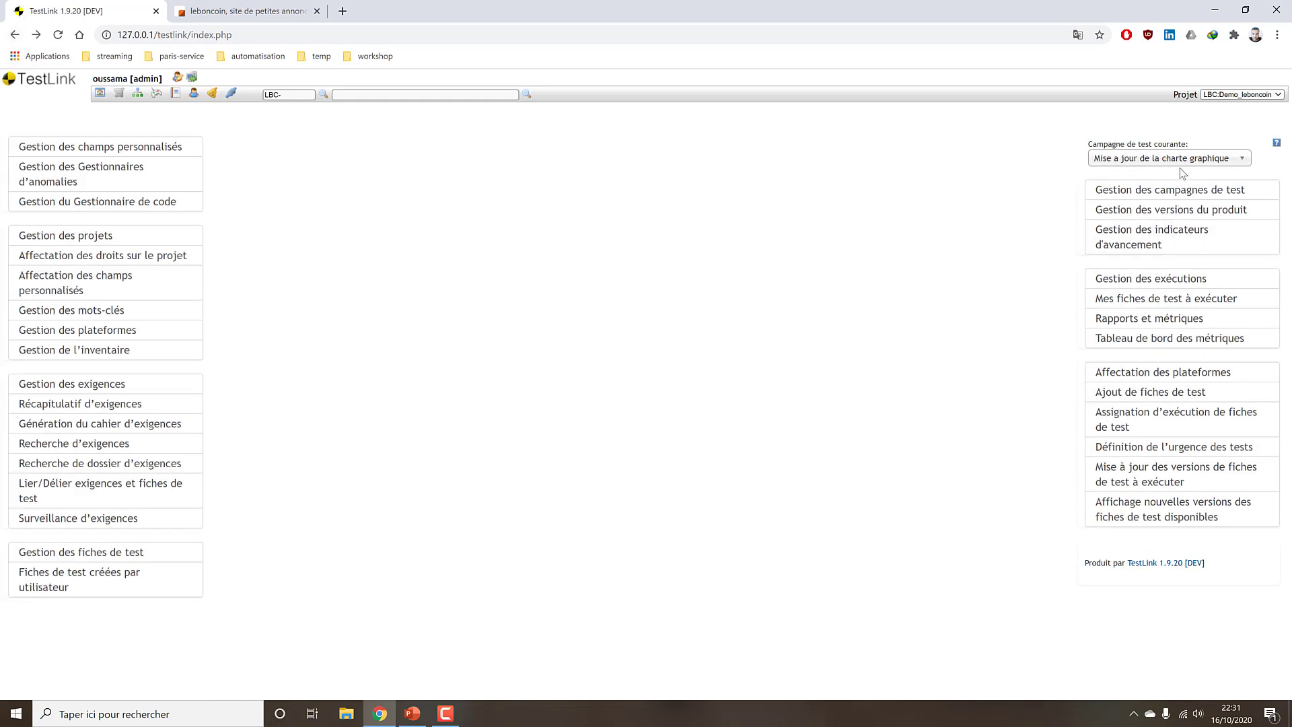
pyautogui.click(1138, 210)
pyautogui.click(37, 192)
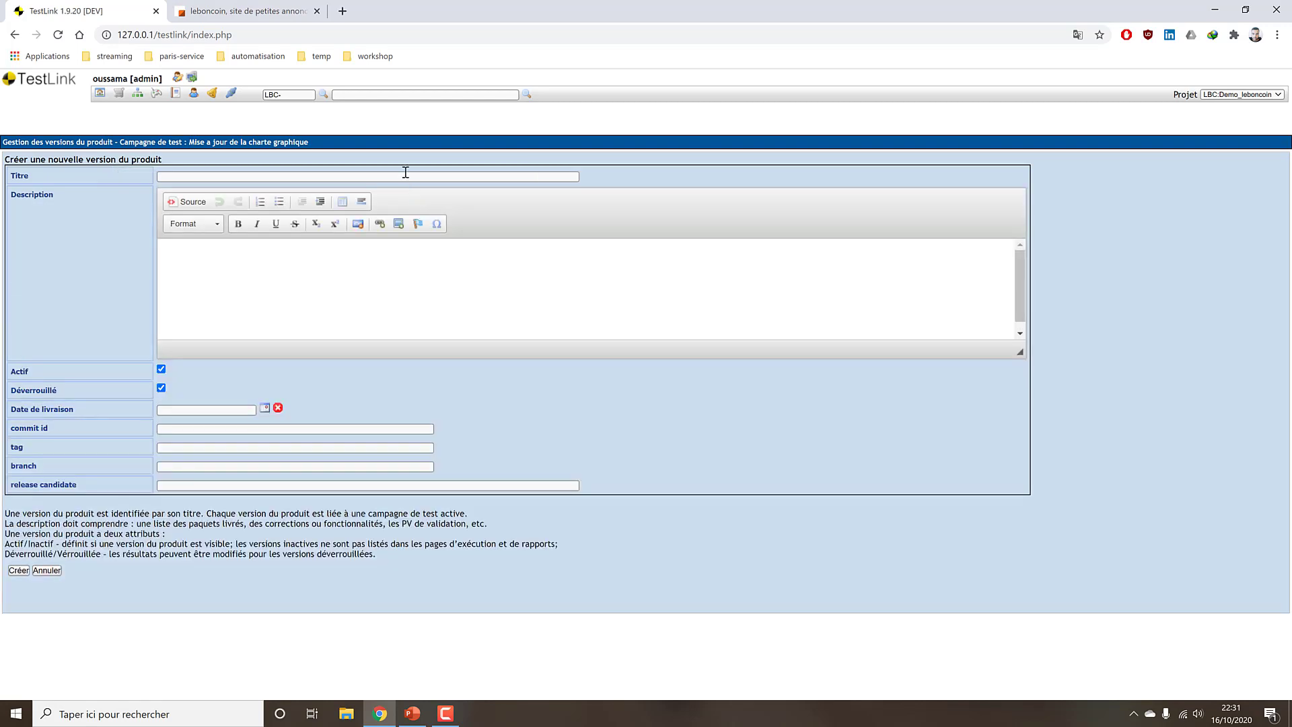
# Title the new version "Mise a jour de la charte graphique 1.0" and copy that title into its description
pyautogui.click(406, 176)
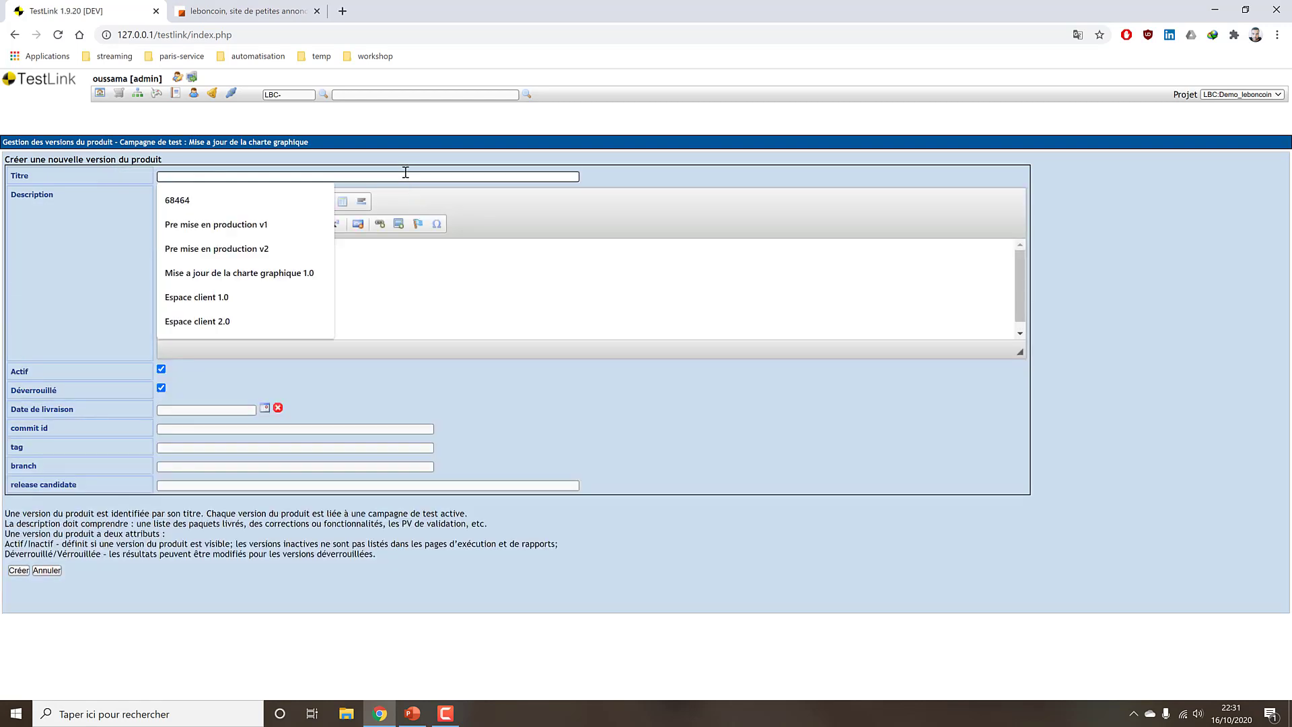
pyautogui.press('Down')
pyautogui.press('Down')
pyautogui.press('Down')
pyautogui.press('Down')
pyautogui.press('Return')
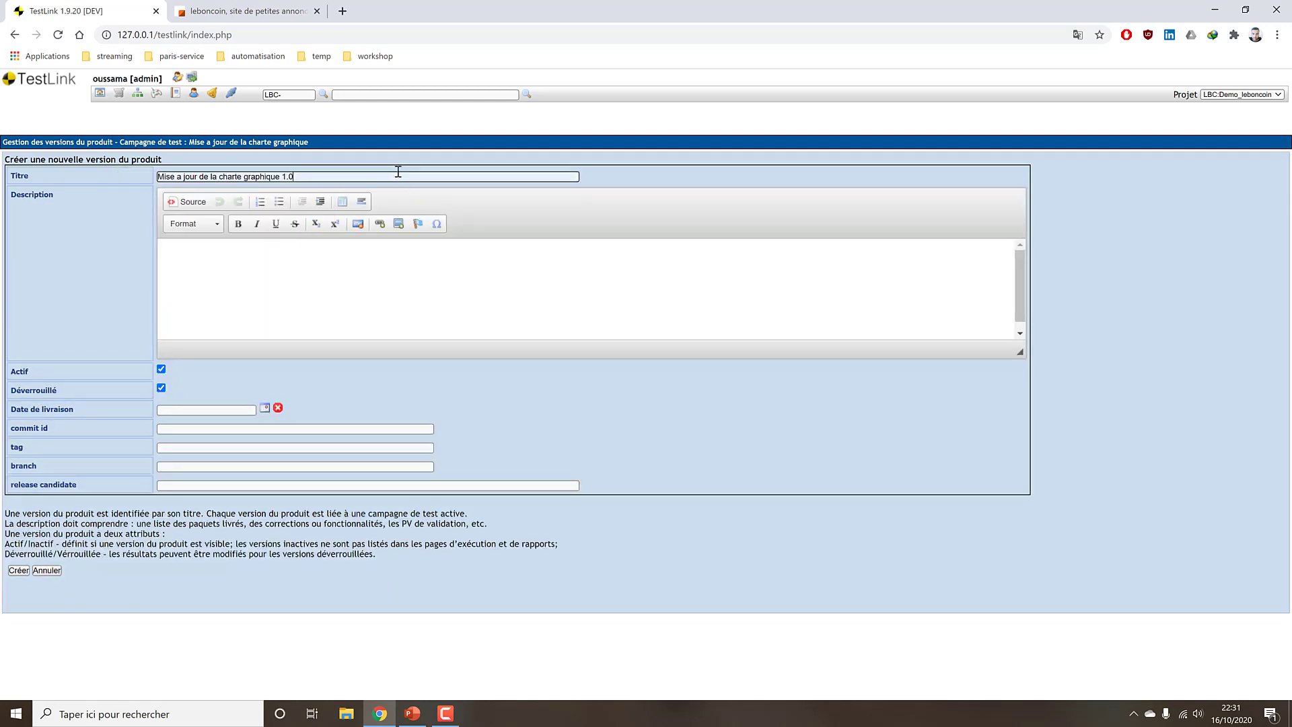
pyautogui.tripleClick(390, 176)
pyautogui.click(375, 275)
pyautogui.hotkey('ctrl', 'v')
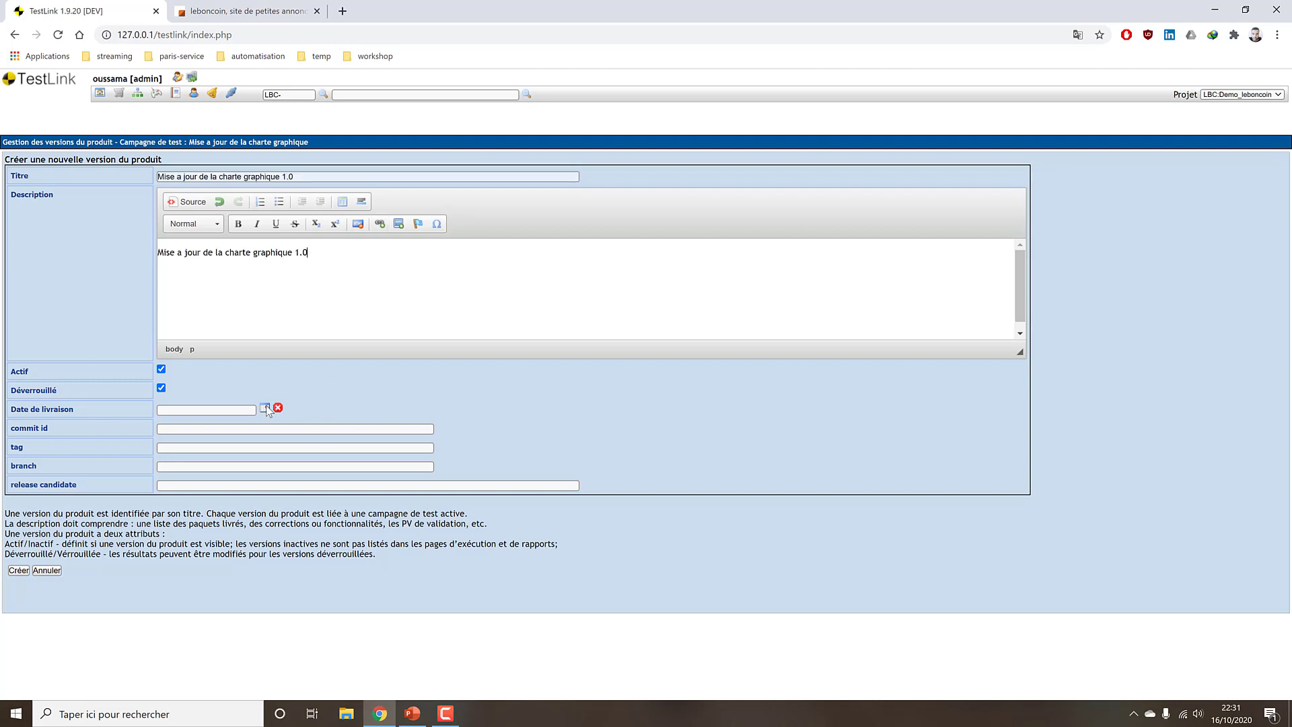
# Set the version's delivery date to 26/10/2020 and create the active, unlocked version
pyautogui.click(264, 408)
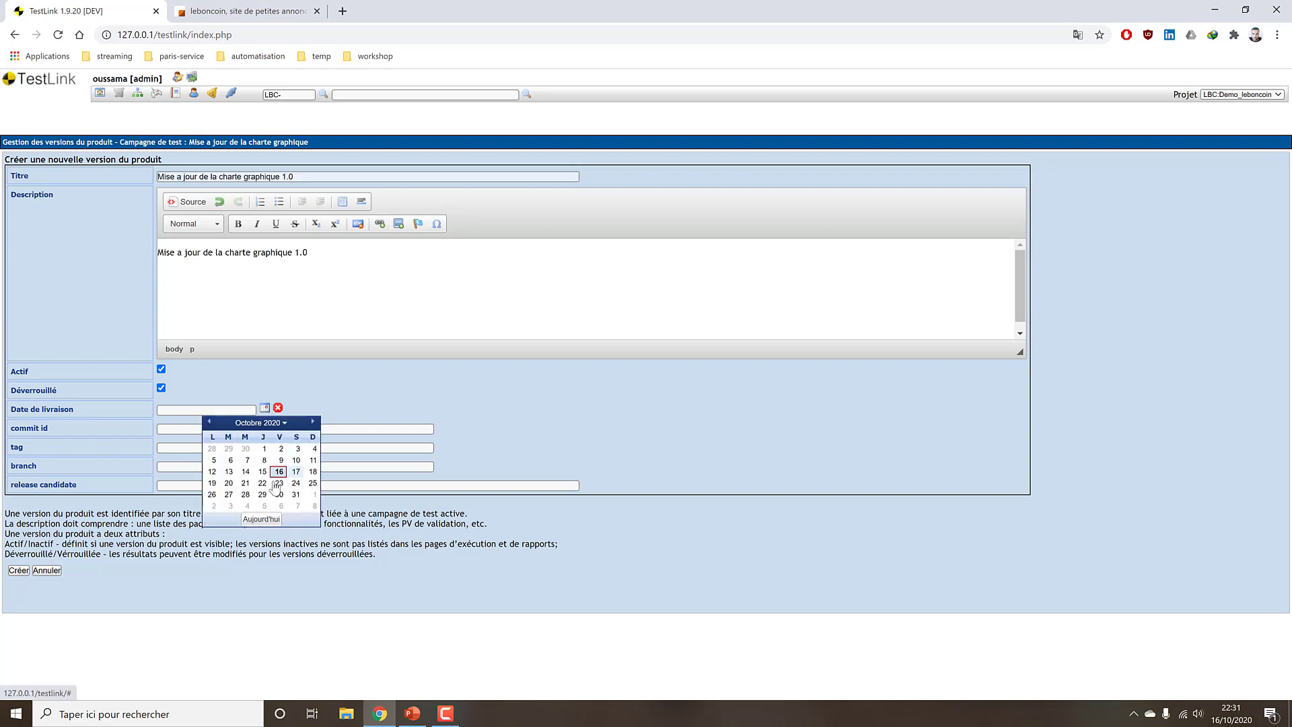
pyautogui.click(213, 494)
pyautogui.click(22, 571)
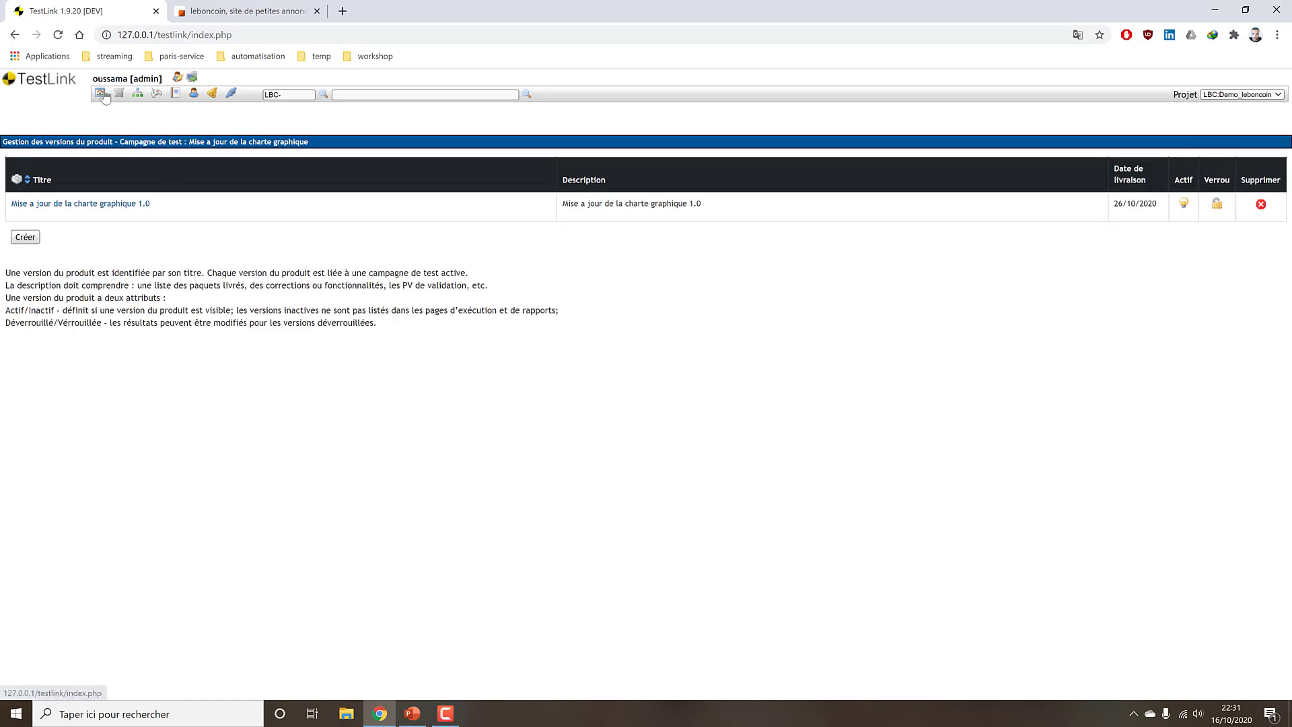
# Return to the home page and make Espace Client the current test campaign
pyautogui.click(100, 94)
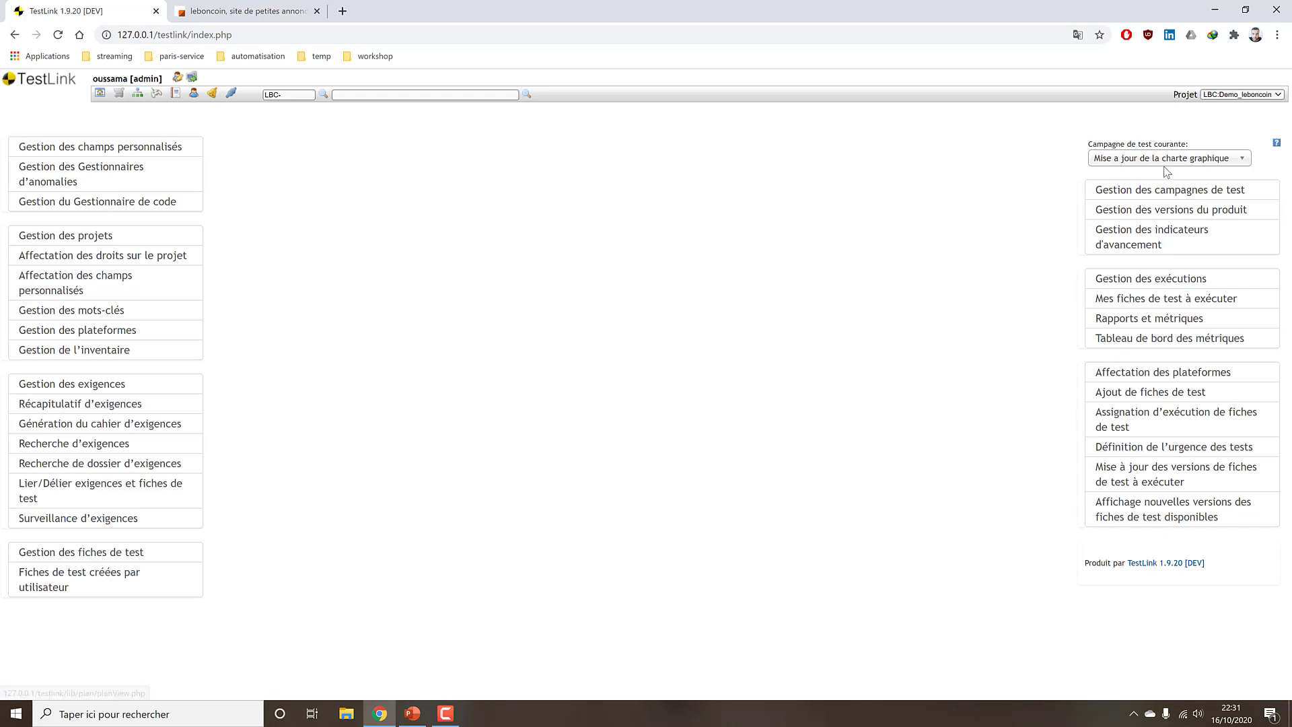
pyautogui.click(1169, 163)
pyautogui.click(1154, 196)
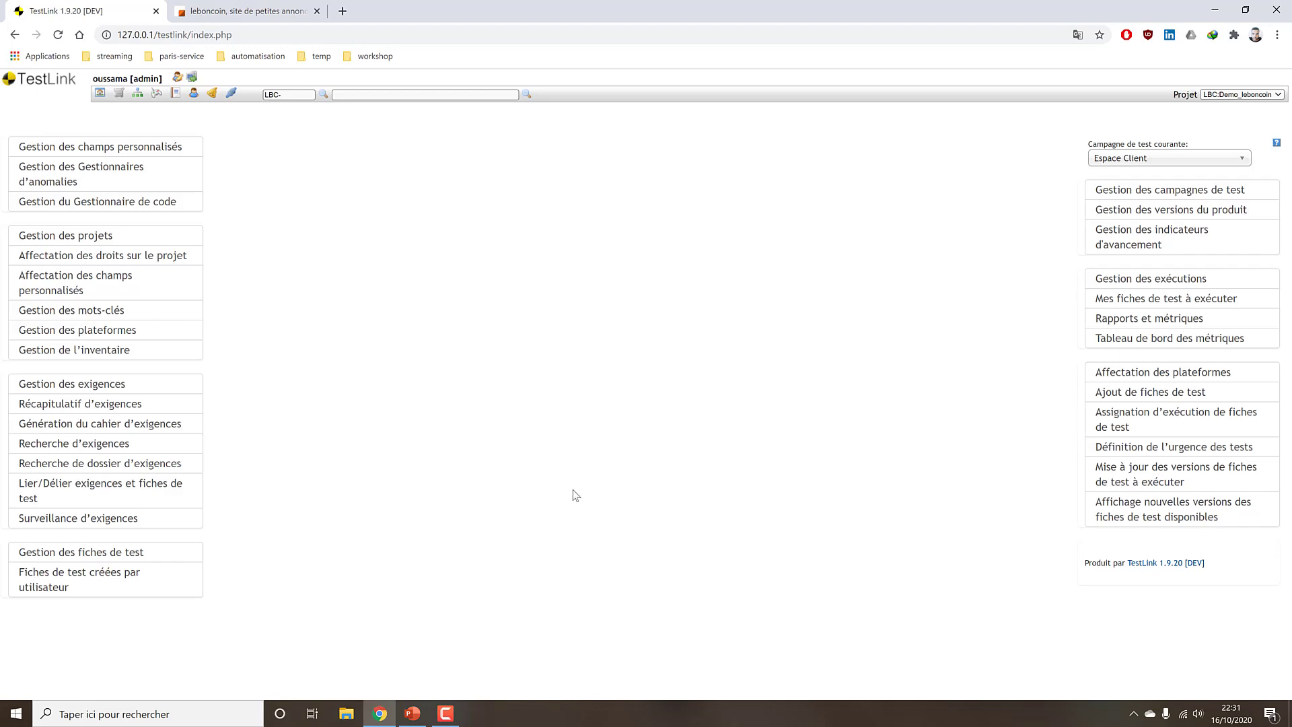
# Switch to the Formation Testlink presentation in PowerPoint and read the slides on progress indicators and milestones
pyautogui.click(412, 713)
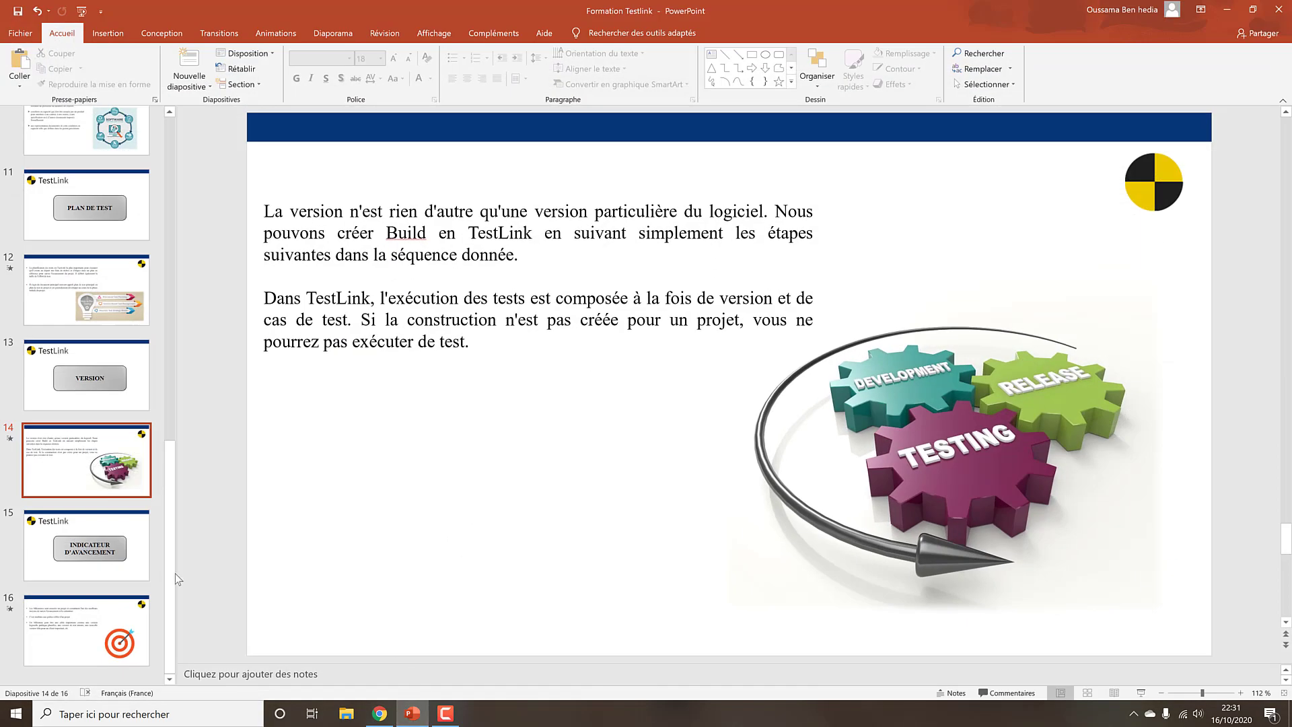
pyautogui.click(143, 538)
pyautogui.click(124, 489)
pyautogui.click(116, 544)
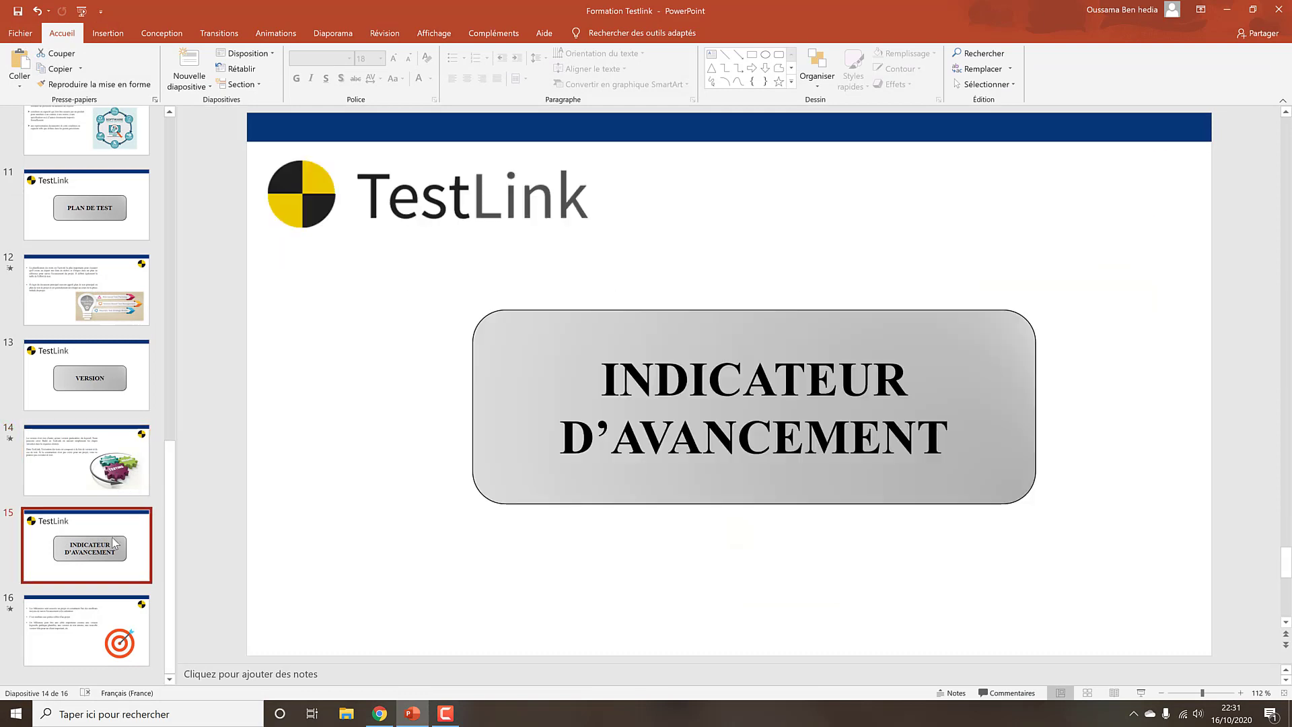
pyautogui.click(391, 708)
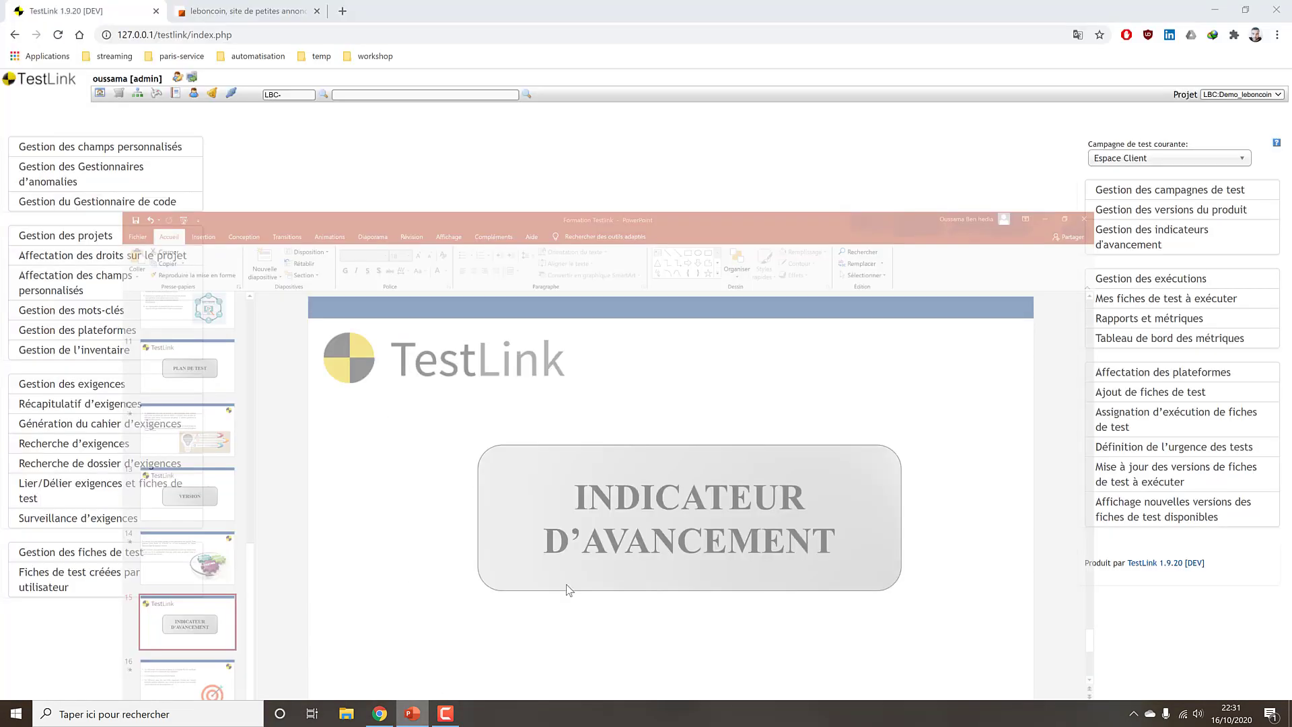
pyautogui.click(413, 714)
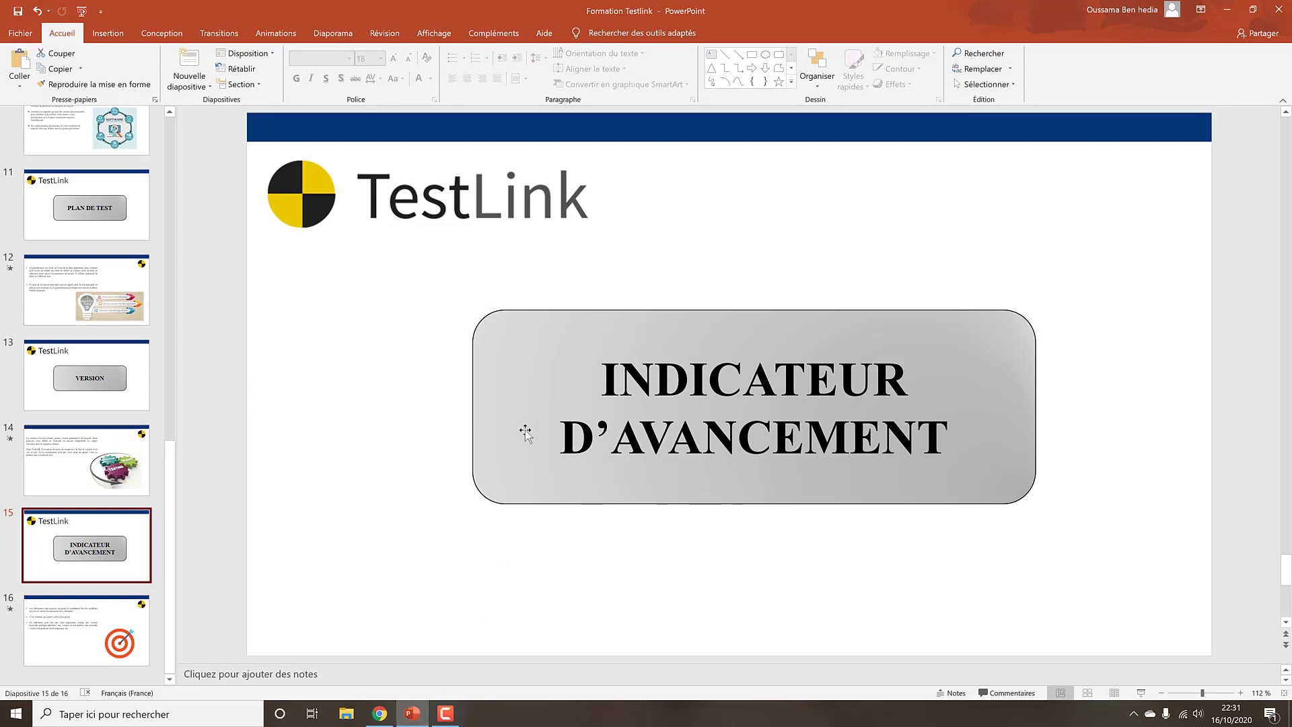
pyautogui.click(55, 615)
pyautogui.click(84, 562)
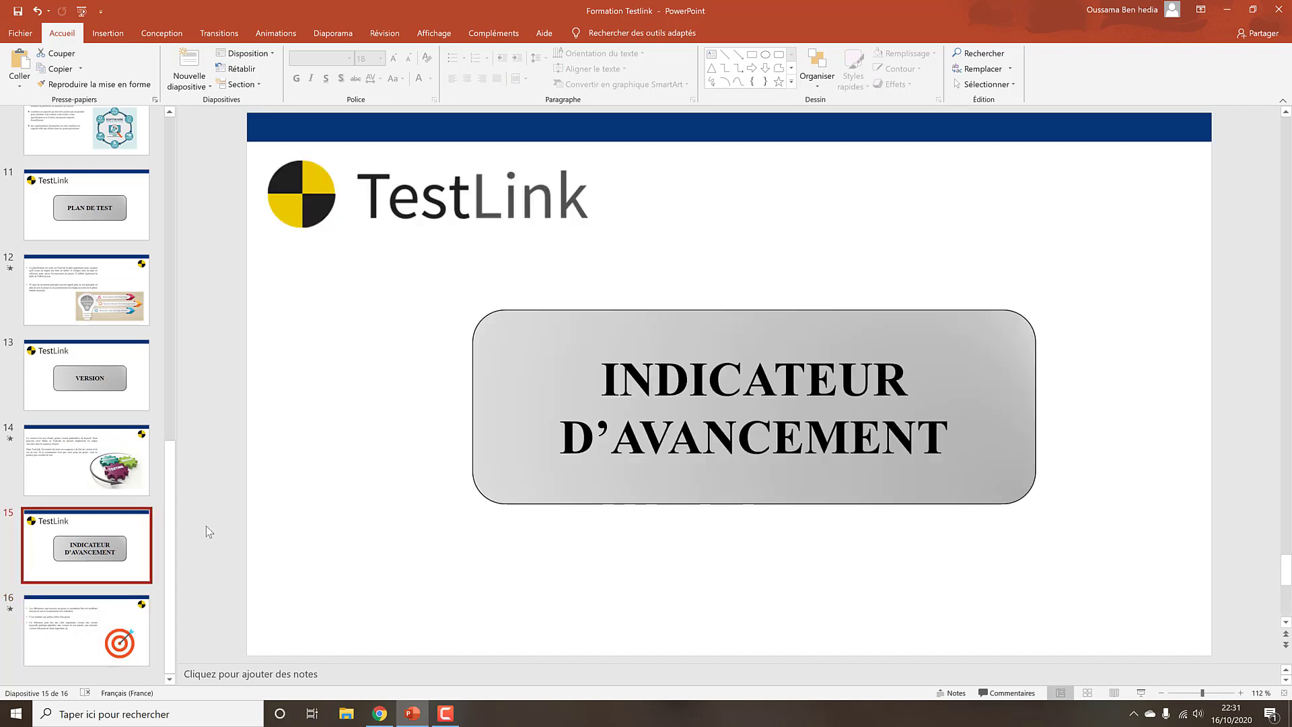
pyautogui.click(148, 623)
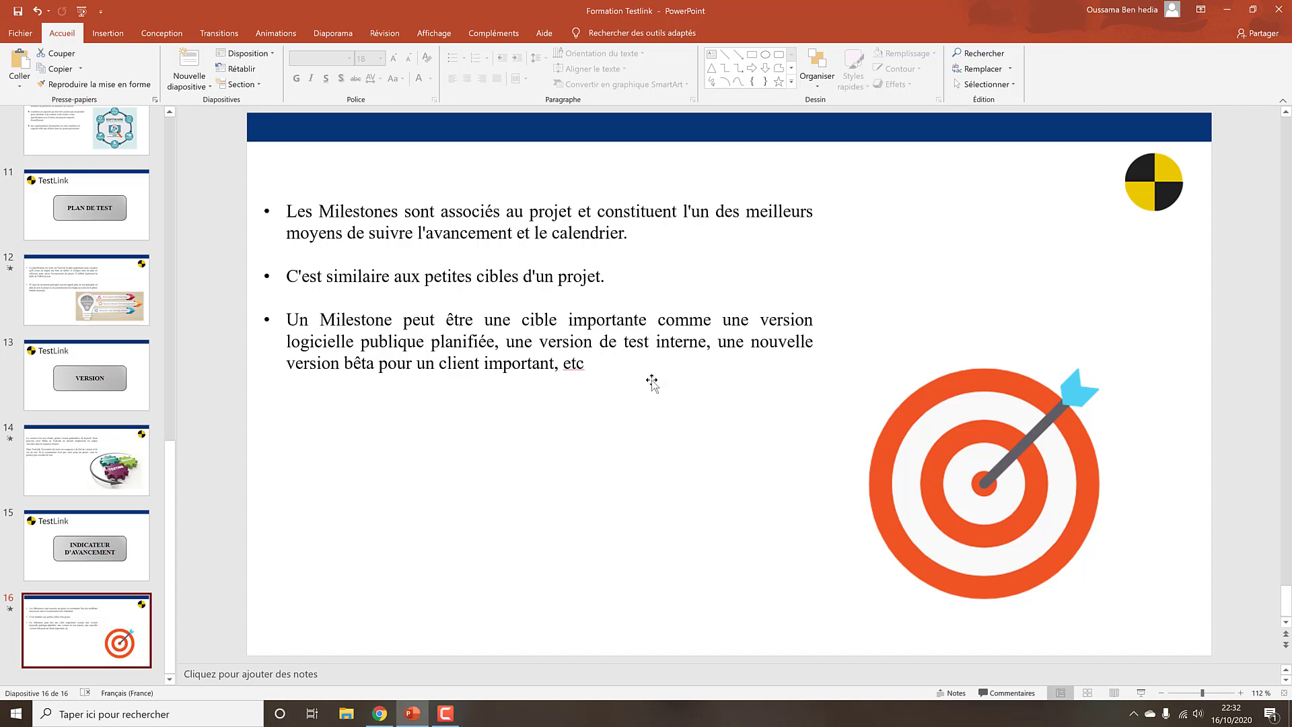
pyautogui.click(380, 713)
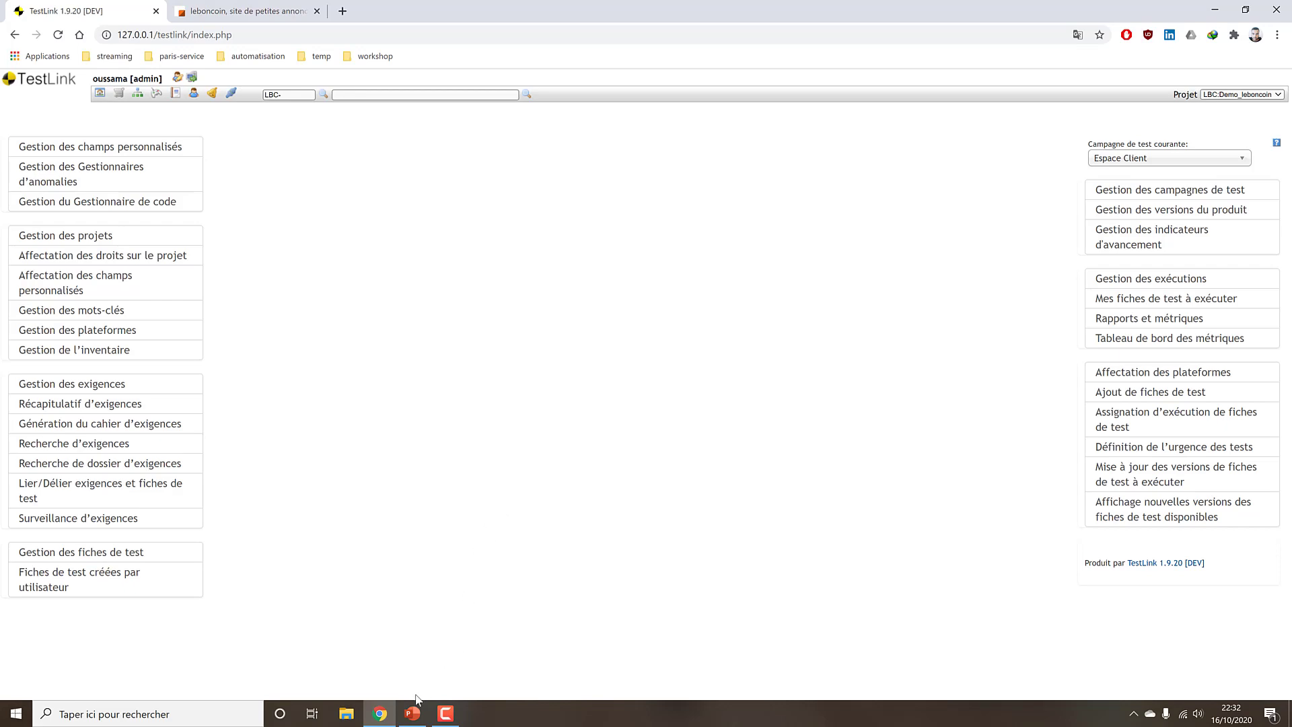
pyautogui.click(407, 714)
pyautogui.click(408, 714)
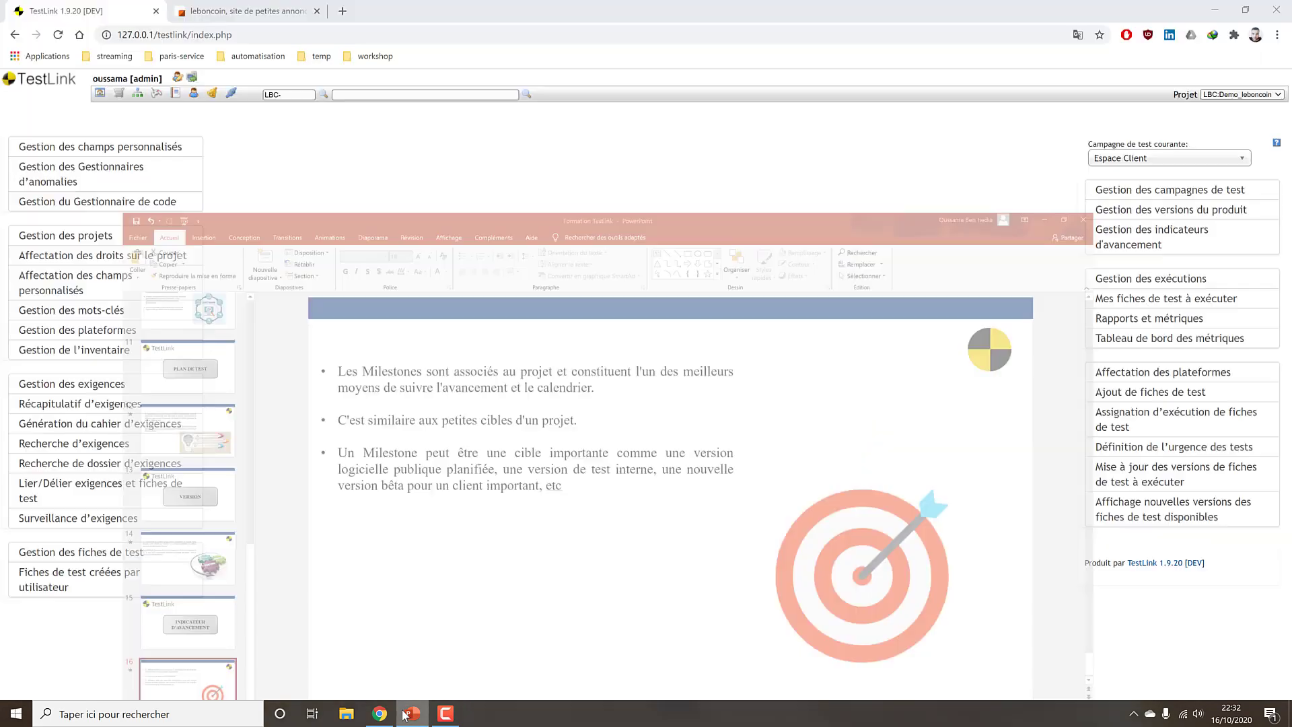
pyautogui.click(412, 712)
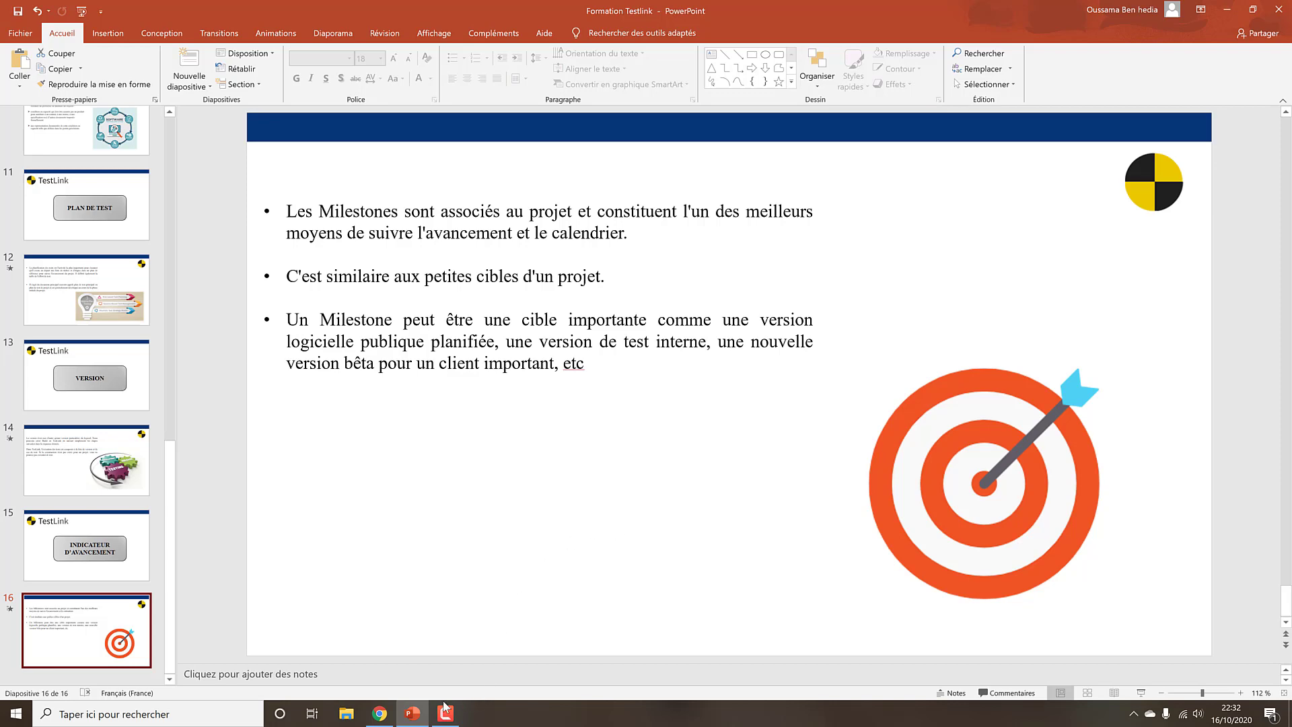
# Switch back to TestLink in Chrome and start a new progress indicator for the Espace Client campaign
pyautogui.click(411, 714)
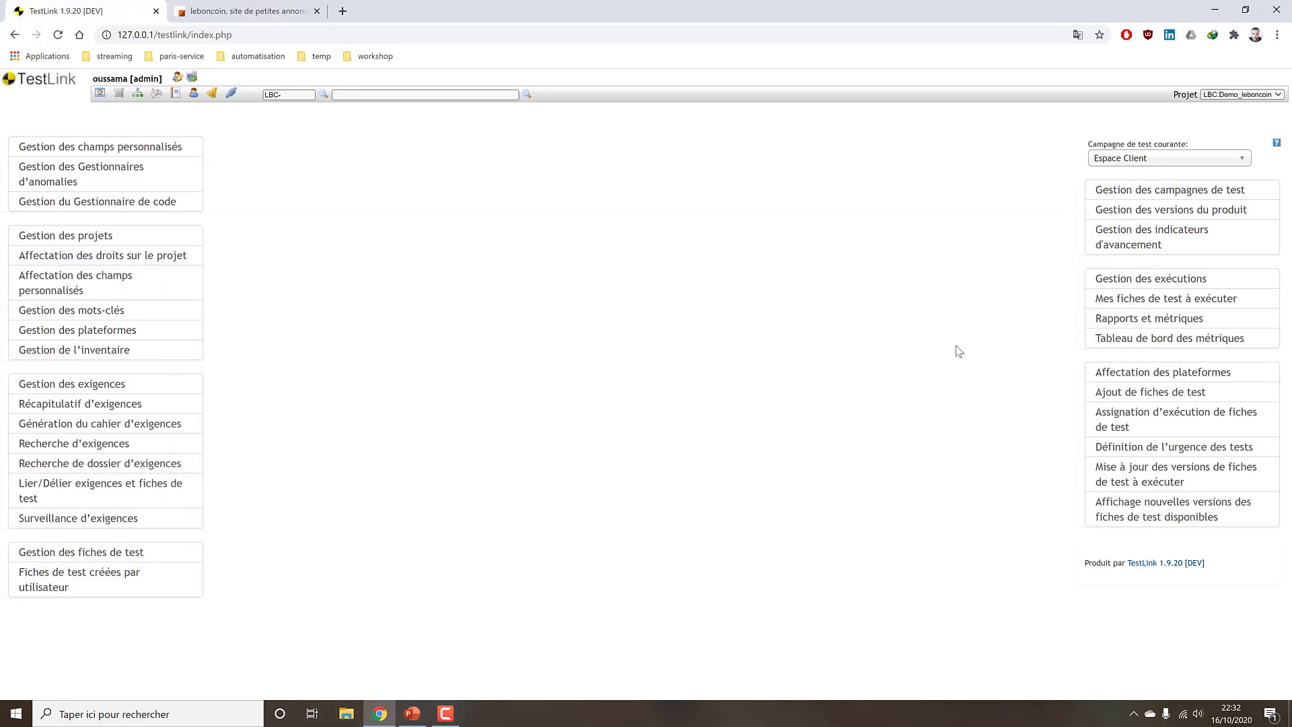
pyautogui.click(1179, 249)
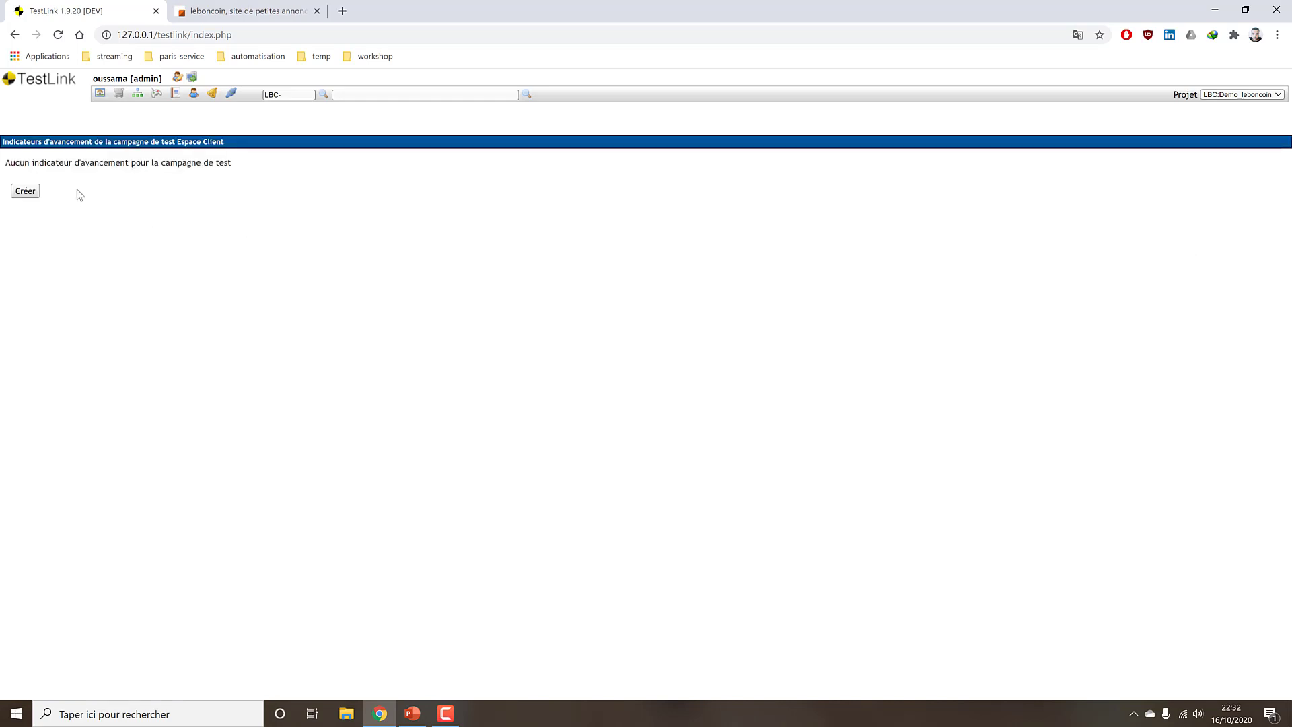
pyautogui.moveTo(44, 162); pyautogui.dragTo(222, 165)
pyautogui.click(33, 192)
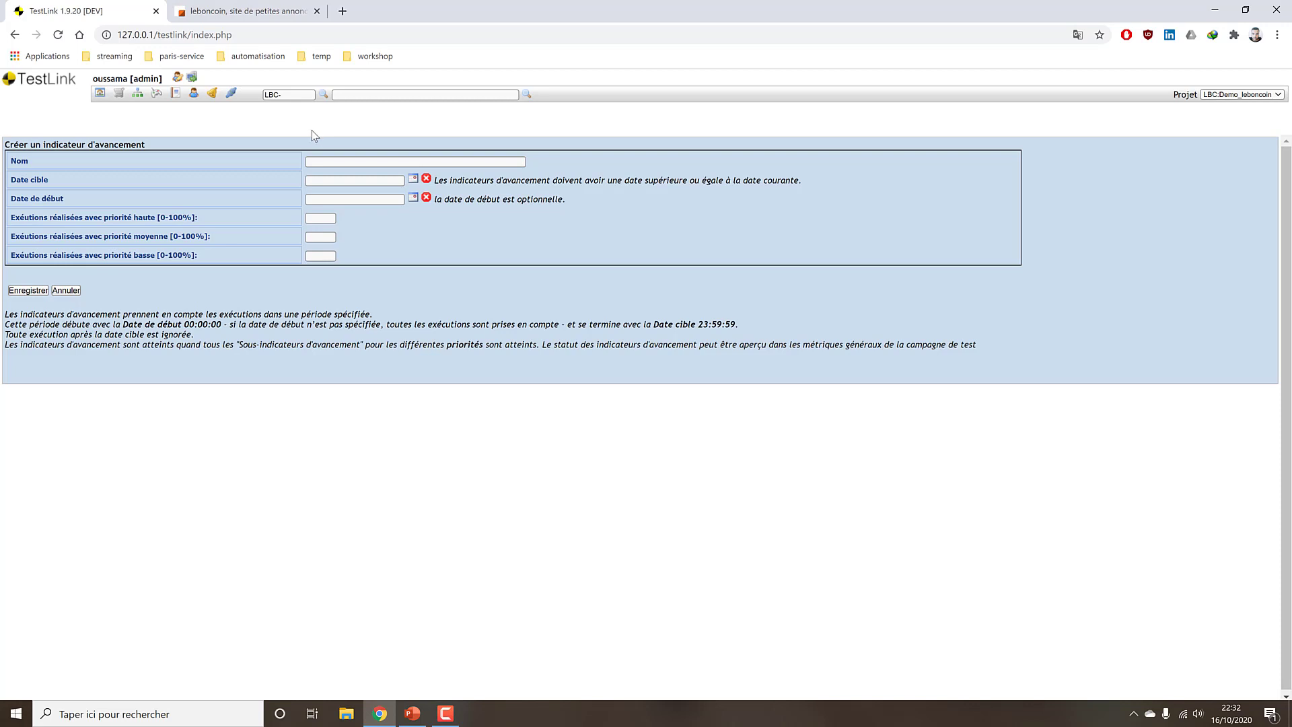
# Name the progress indicator "Espace client"
pyautogui.click(355, 162)
pyautogui.write('Espace d')
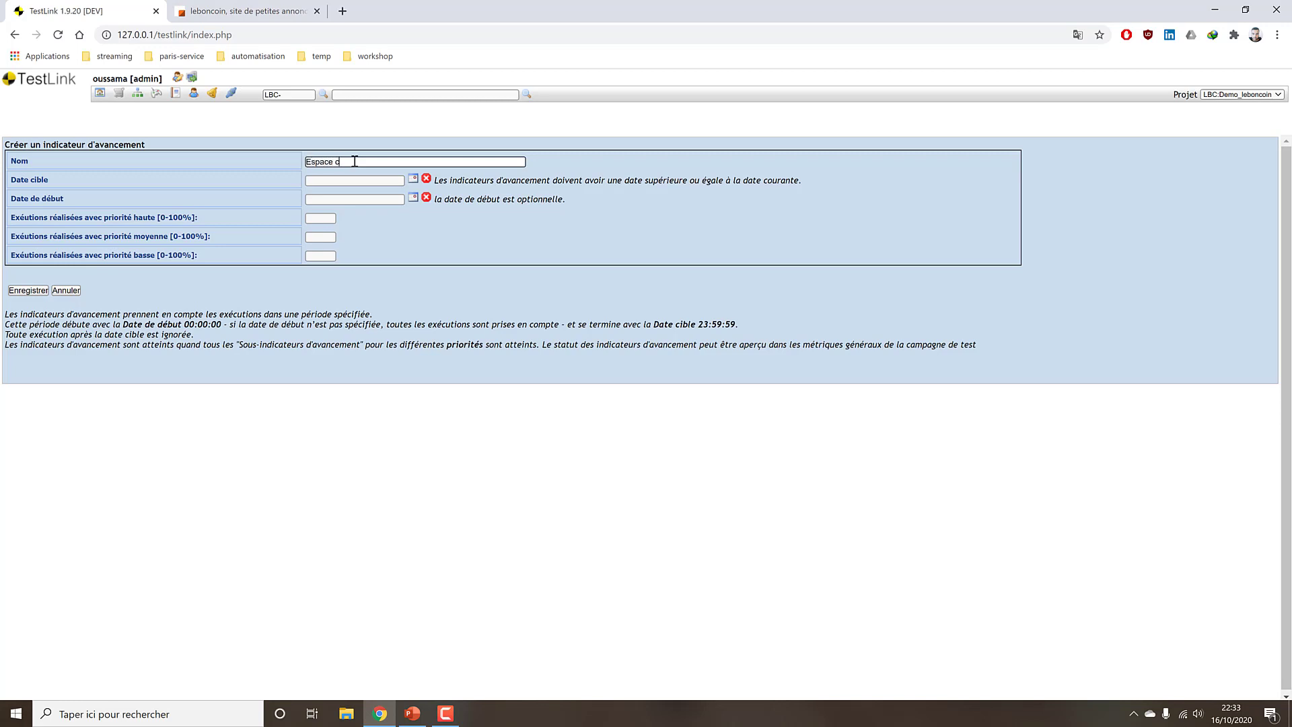
pyautogui.write('lient')
# Set the progress indicator's target date to 16/11/2020 and its start date to 16/10/2020
pyautogui.moveTo(78, 176); pyautogui.dragTo(11, 180)
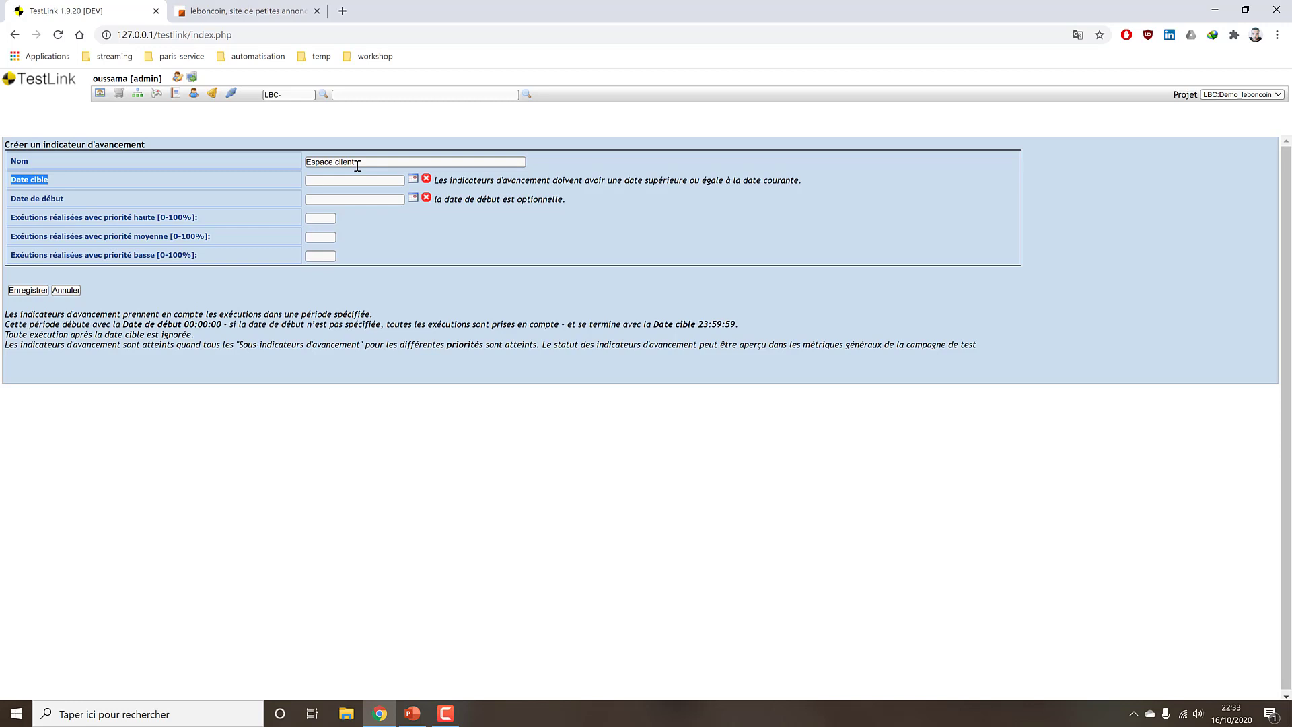
pyautogui.click(413, 179)
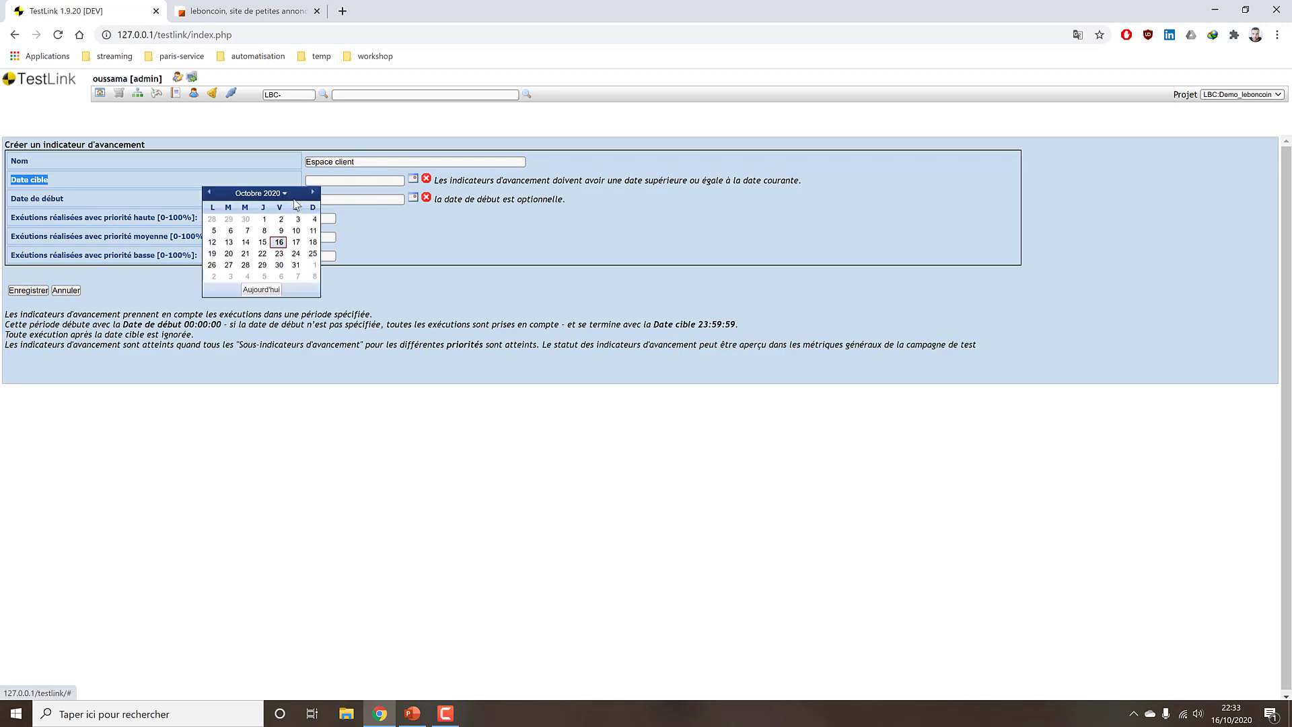
pyautogui.click(313, 192)
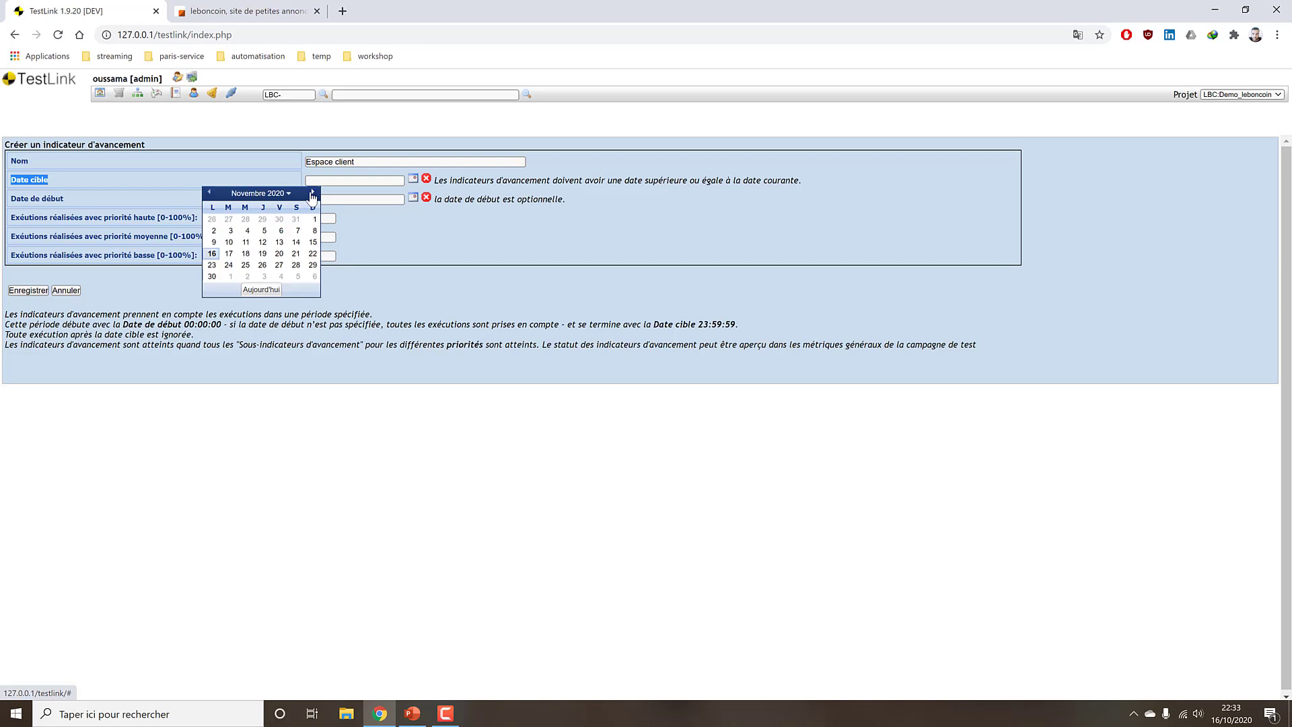
pyautogui.click(212, 253)
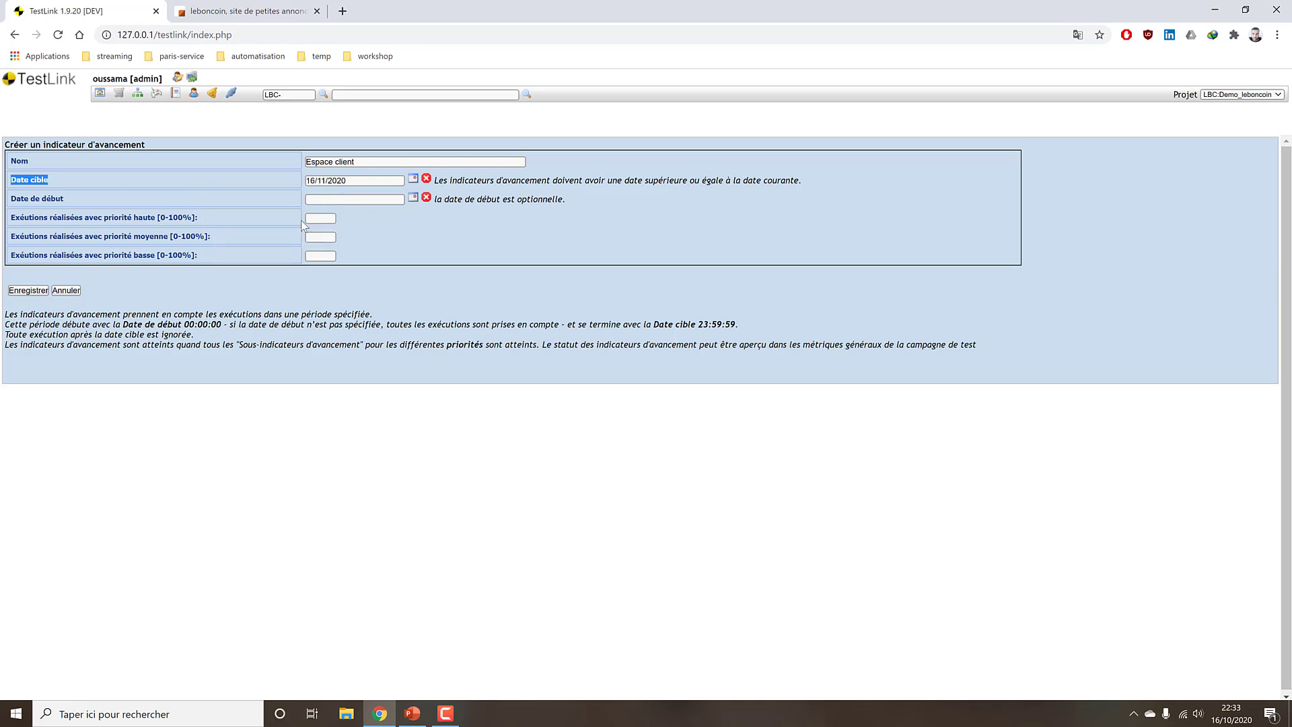
pyautogui.click(413, 199)
pyautogui.click(289, 262)
pyautogui.click(323, 218)
pyautogui.click(355, 266)
# Set the expected executions to 100 for high, 100 for medium and 95 for low priority, and save the indicator
pyautogui.moveTo(16, 221); pyautogui.dragTo(21, 222)
pyautogui.moveTo(155, 221); pyautogui.dragTo(9, 228)
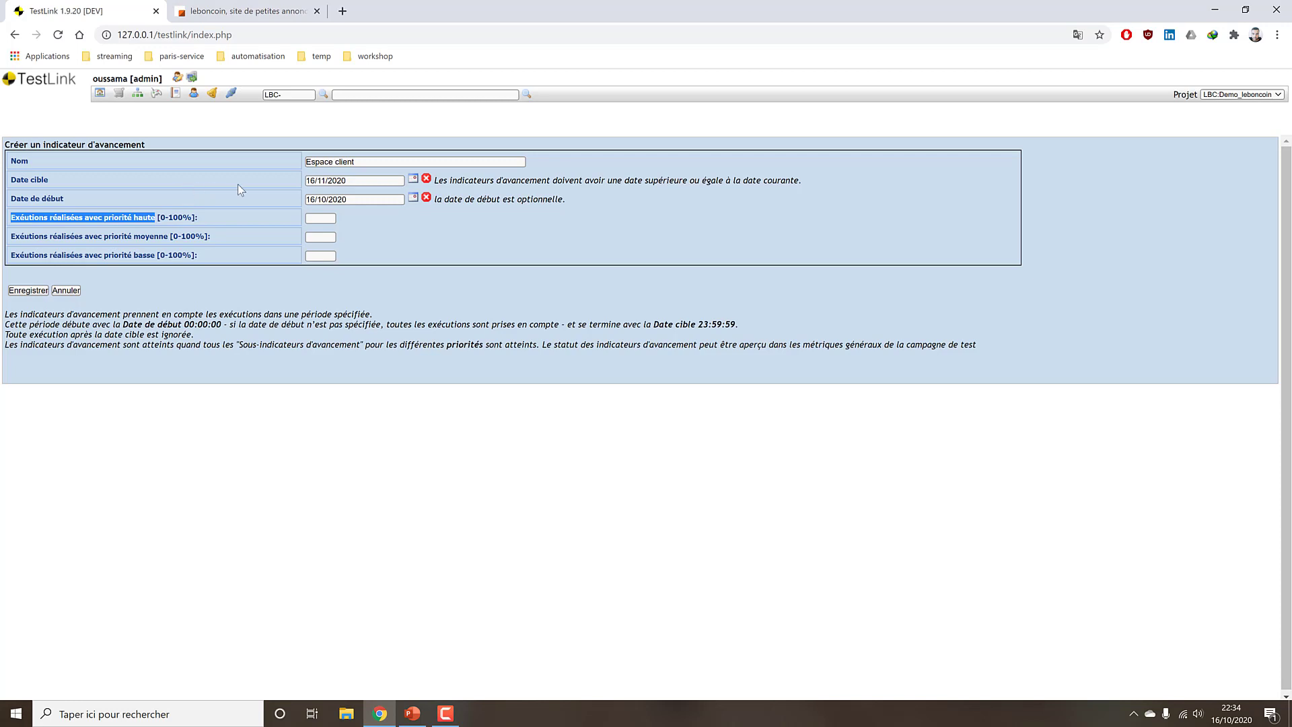
pyautogui.click(324, 218)
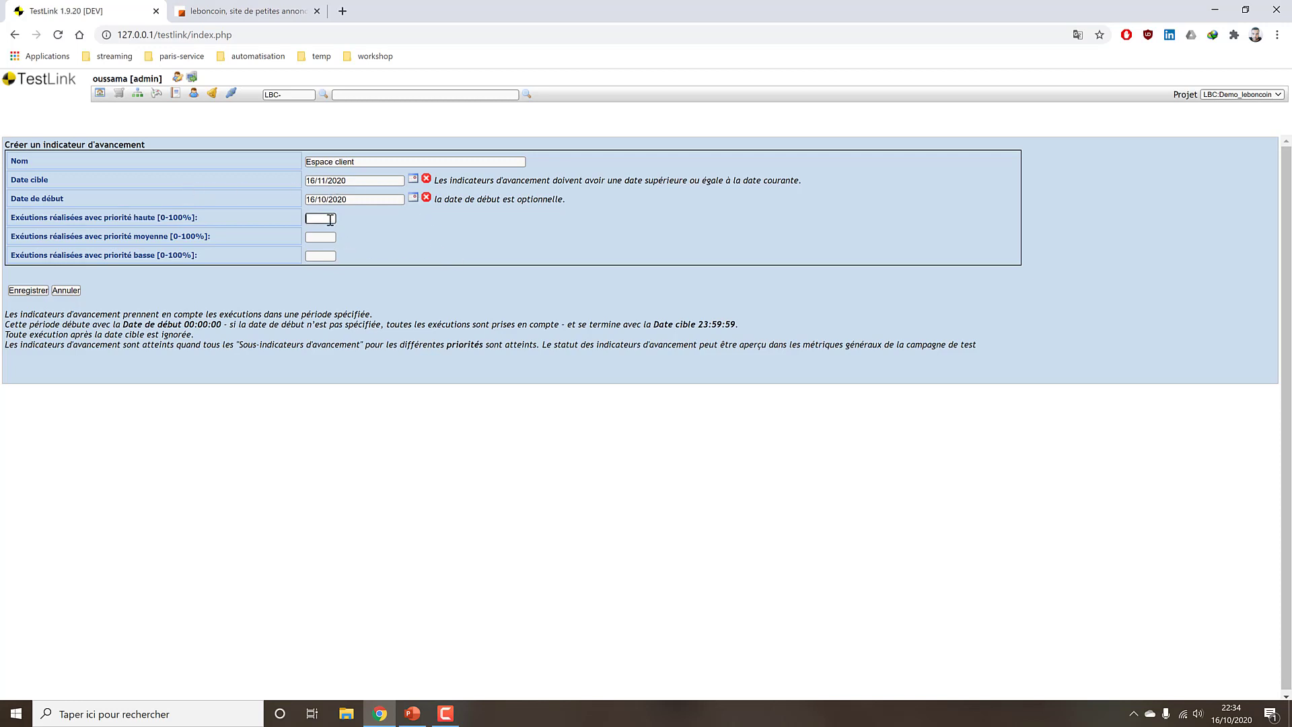
pyautogui.write('100')
pyautogui.doubleClick(315, 221)
pyautogui.moveTo(330, 221); pyautogui.dragTo(306, 219)
pyautogui.click(325, 238)
pyautogui.click(317, 257)
pyautogui.write('95')
pyautogui.click(27, 291)
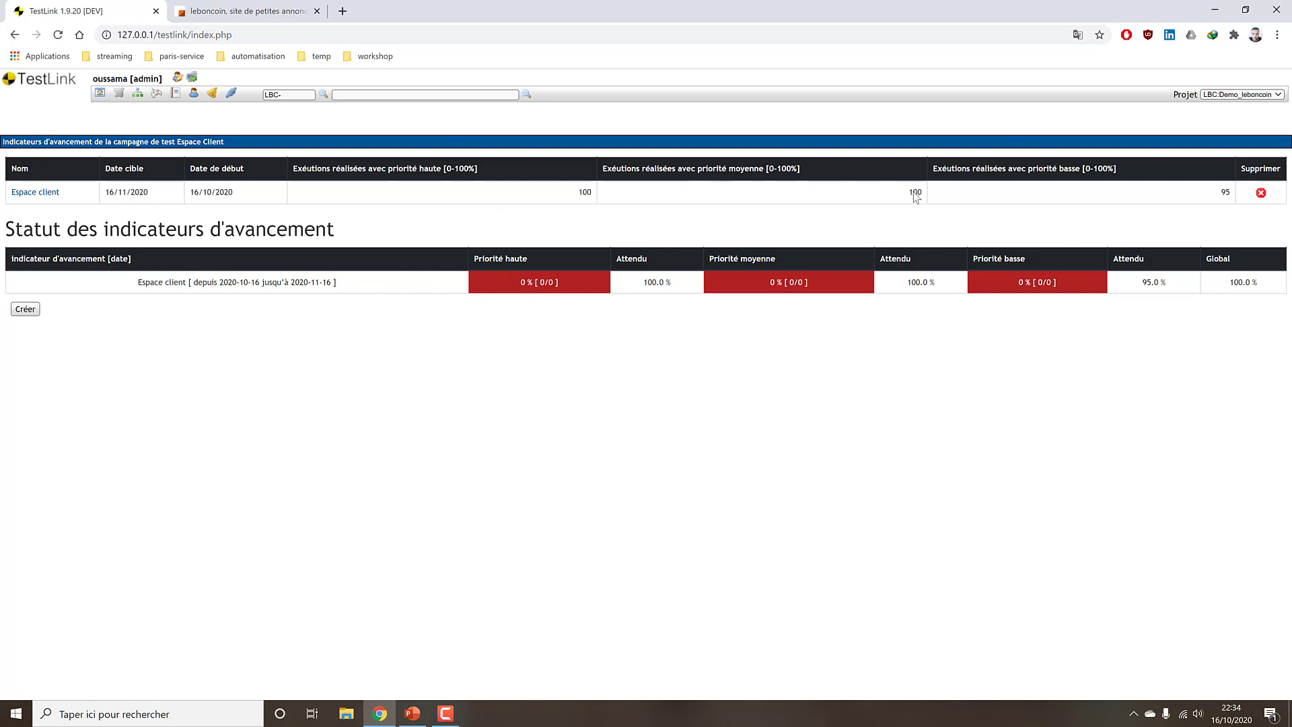
# Examine the Espace client indicator's status row: its period, the progress per priority and the expected percentages
pyautogui.moveTo(426, 193); pyautogui.dragTo(379, 237)
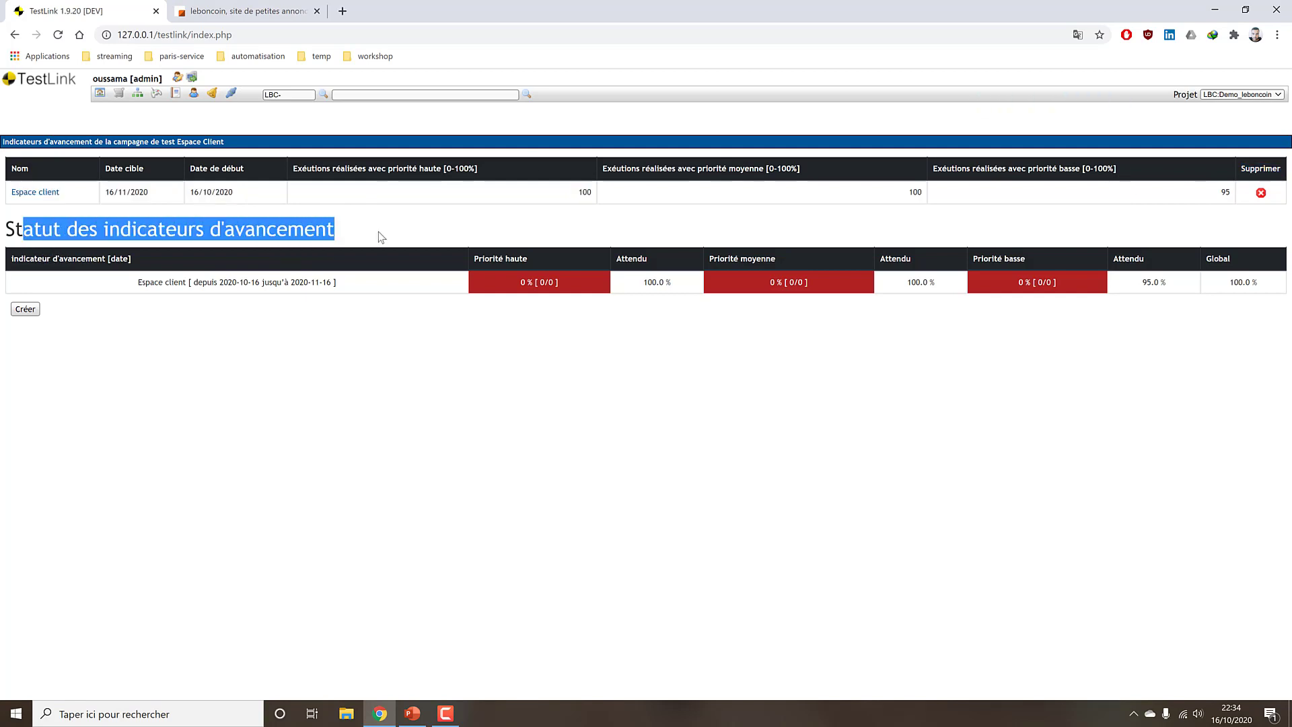
pyautogui.moveTo(138, 283); pyautogui.dragTo(375, 290)
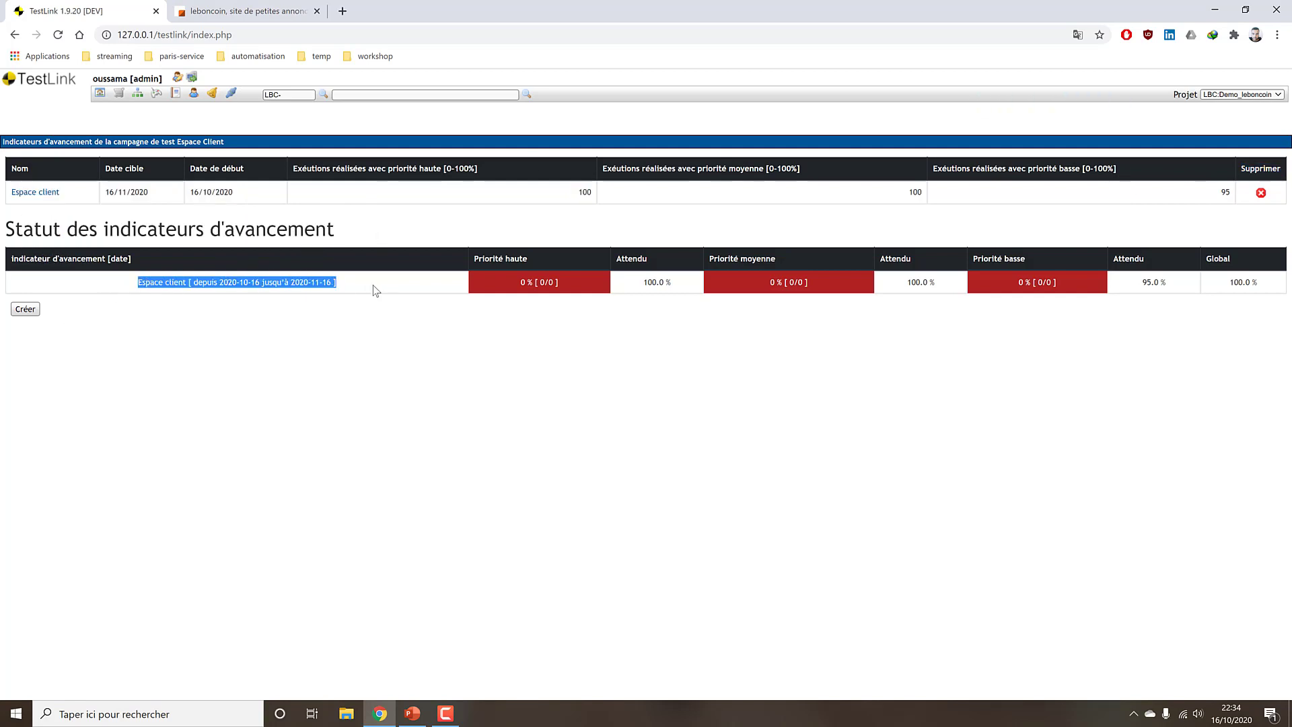
pyautogui.click(213, 286)
pyautogui.moveTo(192, 283); pyautogui.dragTo(421, 291)
pyautogui.click(500, 286)
pyautogui.moveTo(498, 281); pyautogui.dragTo(694, 282)
pyautogui.click(792, 283)
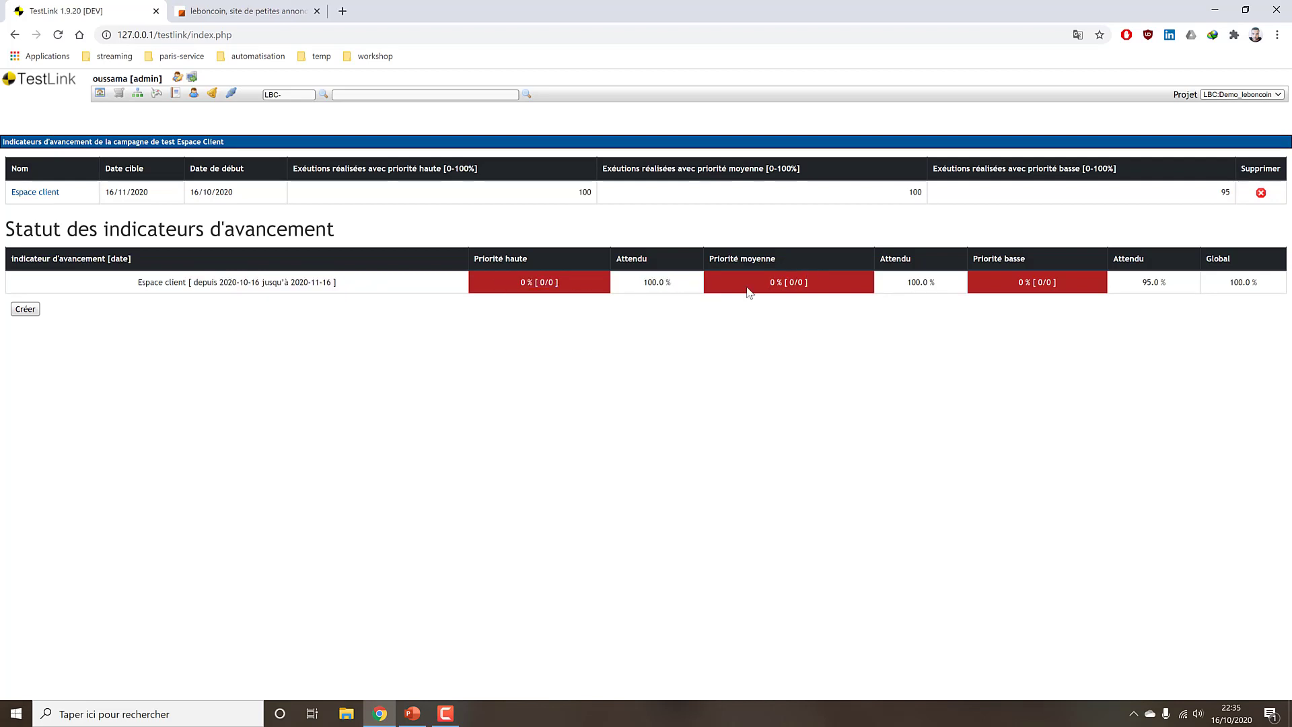
pyautogui.moveTo(1049, 280); pyautogui.dragTo(977, 279)
pyautogui.click(972, 320)
pyautogui.moveTo(1171, 283); pyautogui.dragTo(1141, 282)
# From the home page, make Mise a jour de la charte graphique the current campaign and start a new progress indicator for it
pyautogui.click(98, 94)
pyautogui.click(1145, 158)
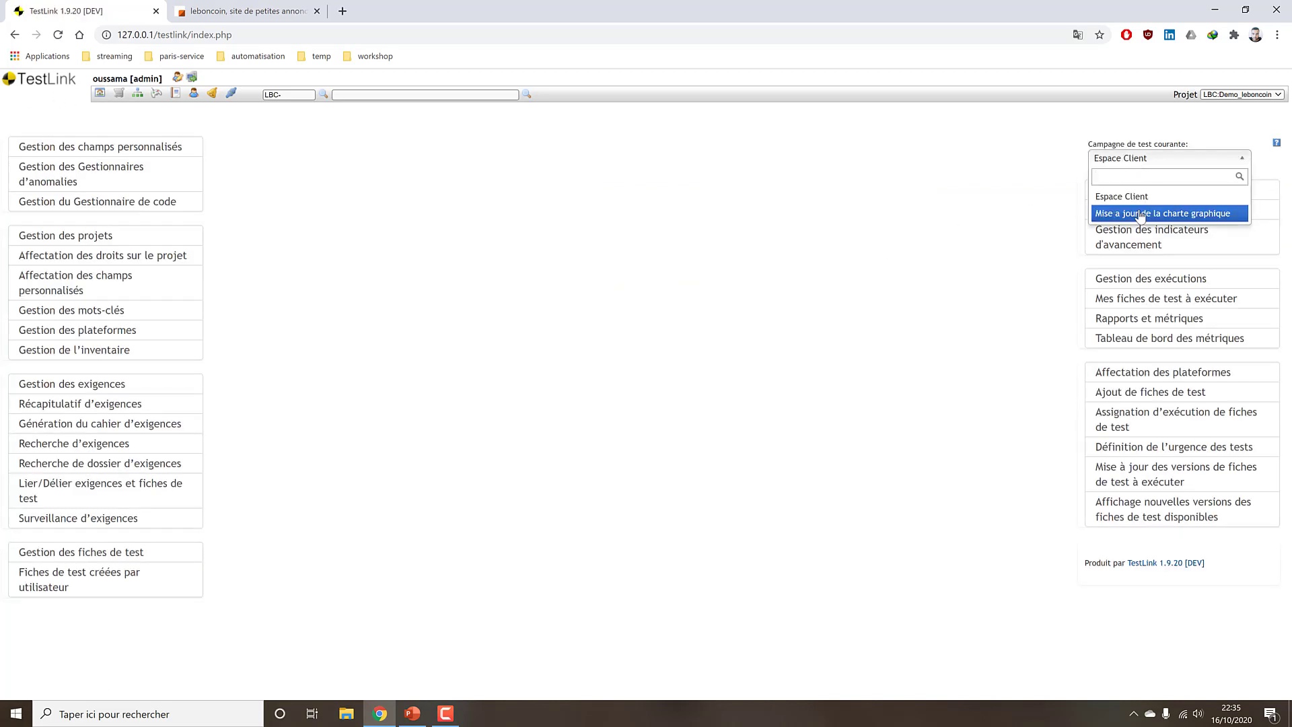
pyautogui.click(1137, 210)
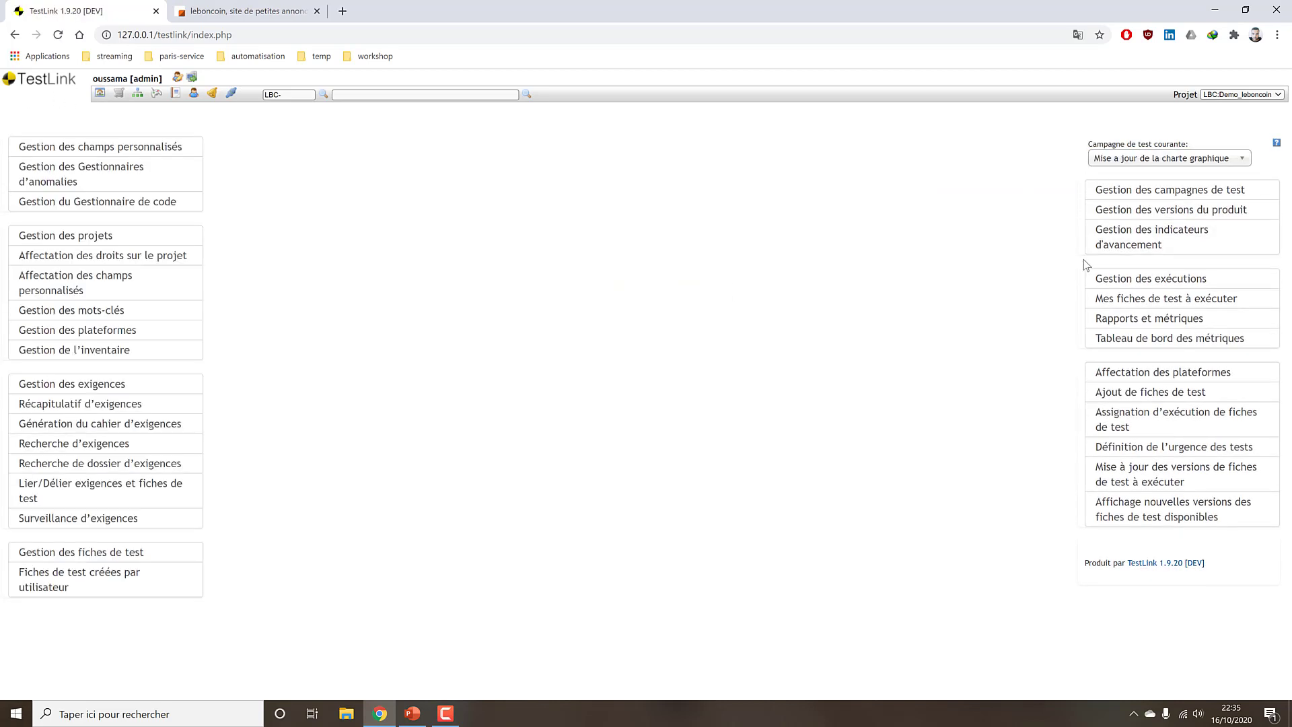
pyautogui.click(1137, 240)
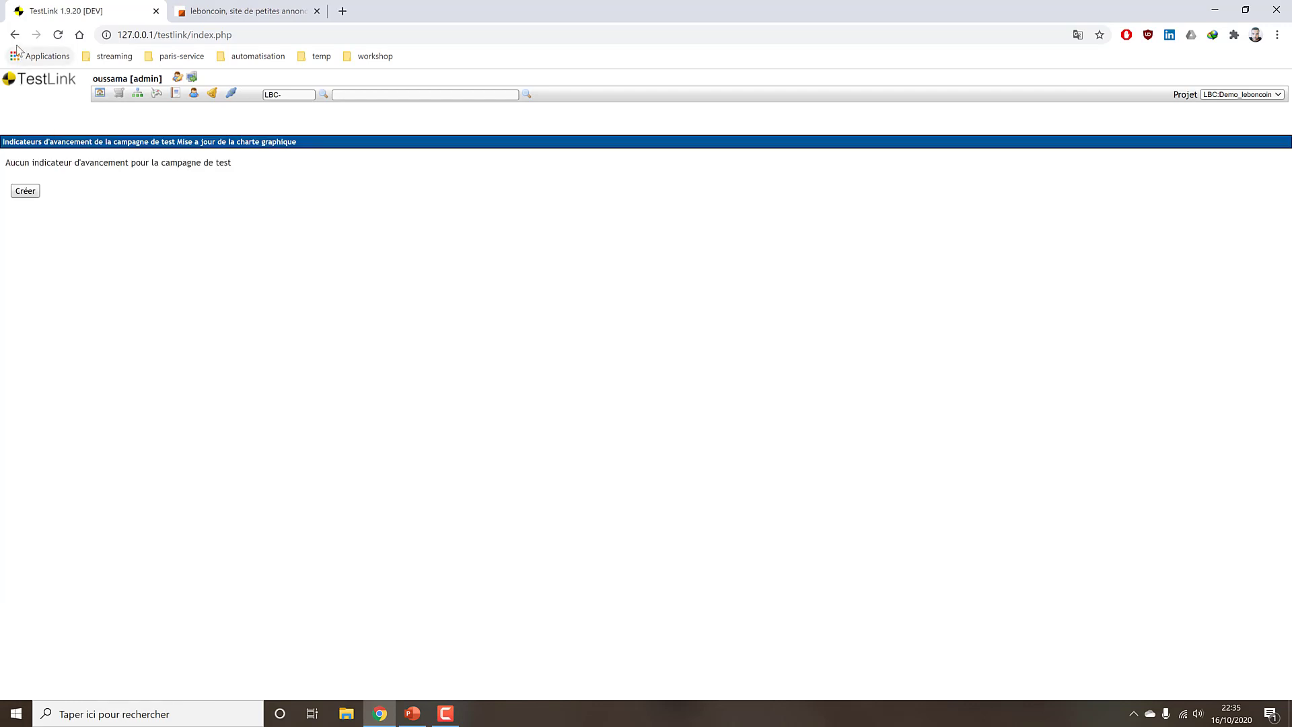
pyautogui.click(22, 188)
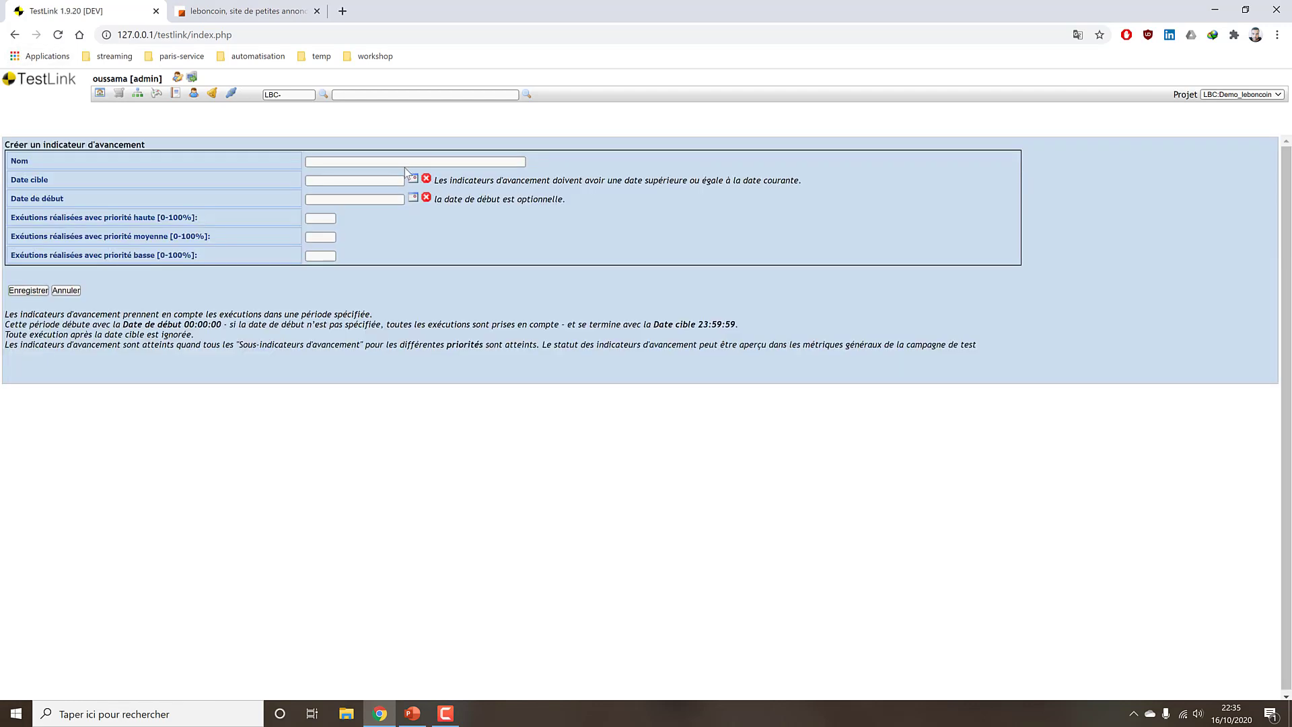
# Name the indicator "charte graphique" with target date 19/11/2020 and start date 16/10/2020
pyautogui.click(402, 162)
pyautogui.write('charte graphique')
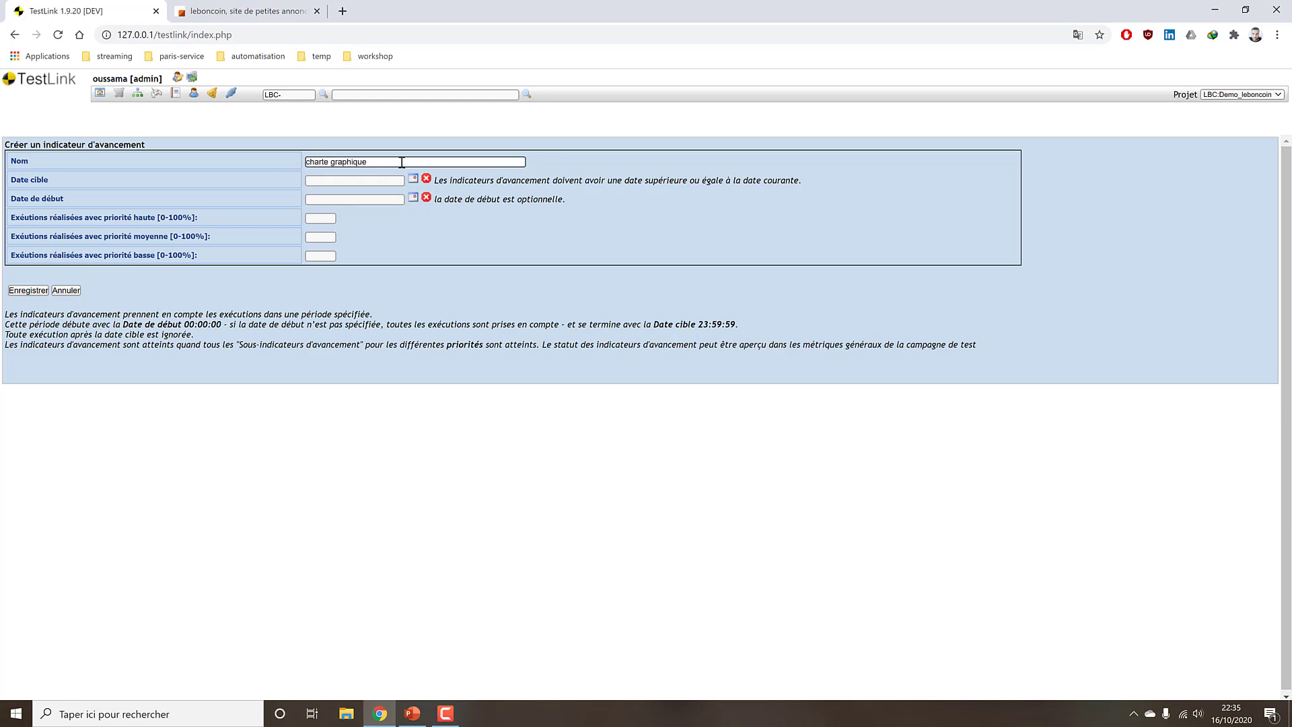
pyautogui.hotkey('ctrl', 'a')
pyautogui.click(408, 176)
pyautogui.click(413, 180)
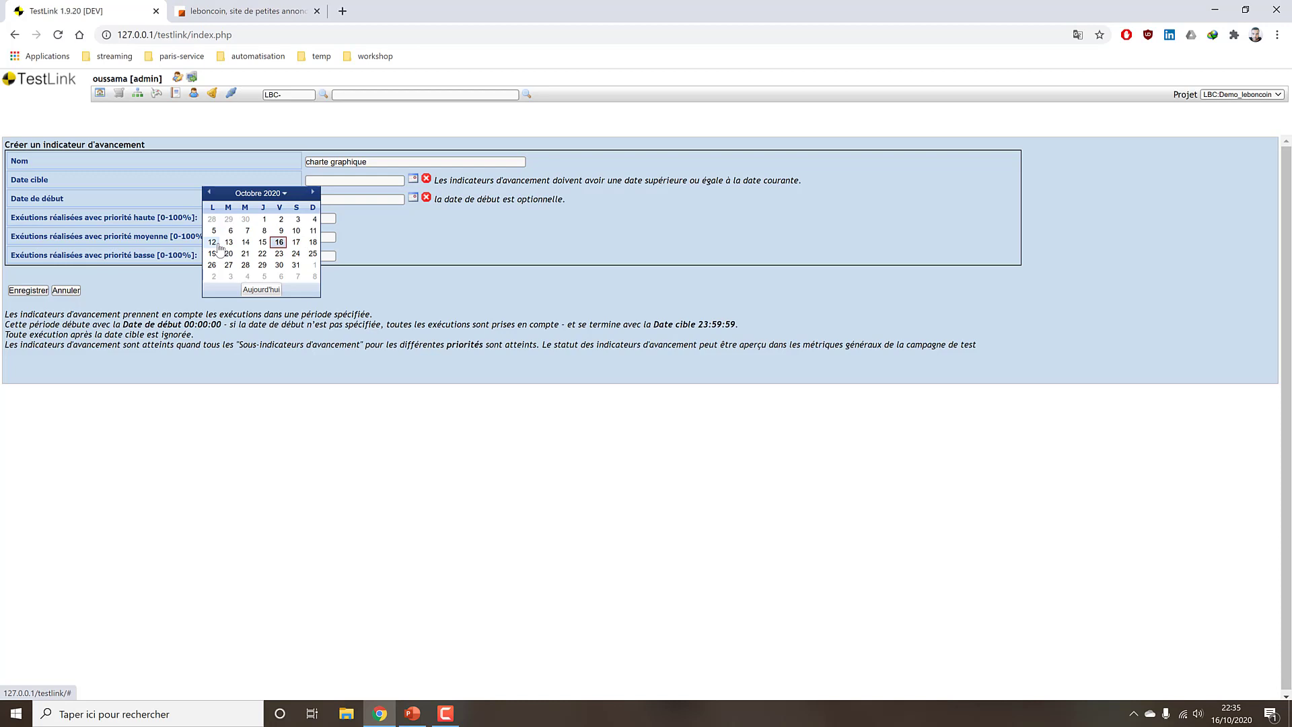
pyautogui.click(312, 192)
pyautogui.click(262, 253)
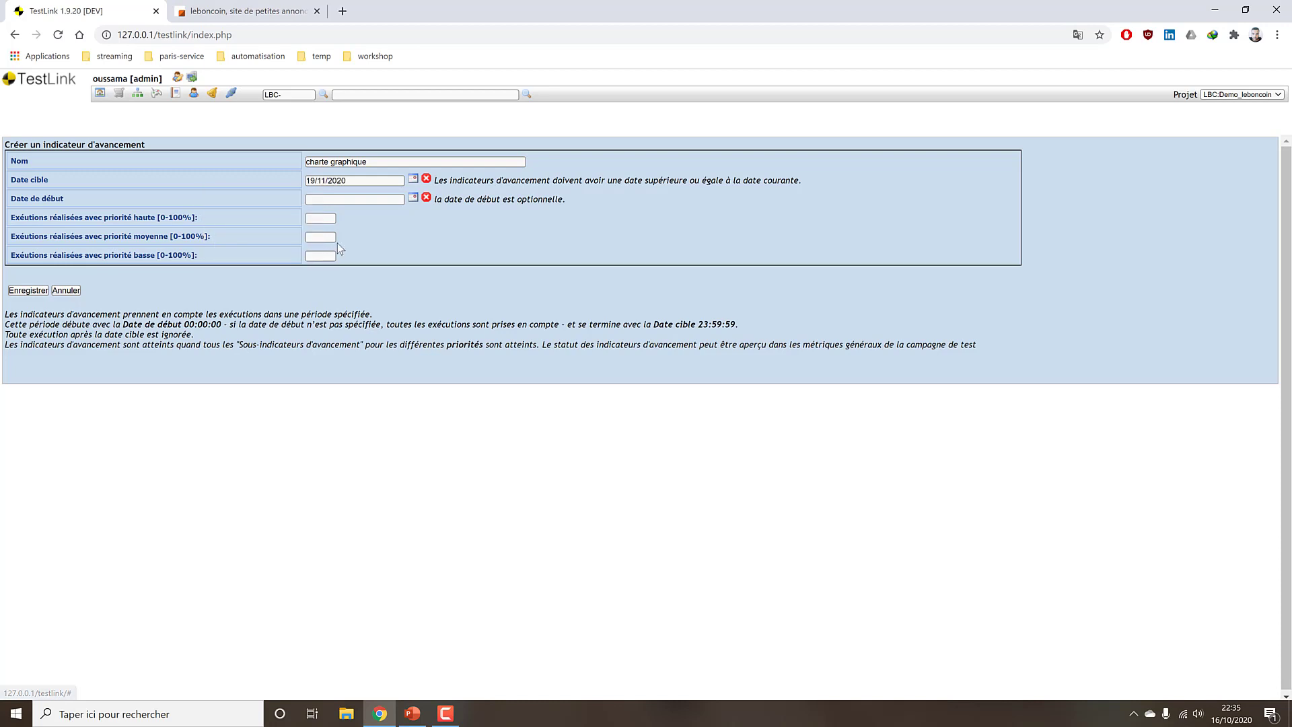
pyautogui.click(347, 200)
pyautogui.click(348, 220)
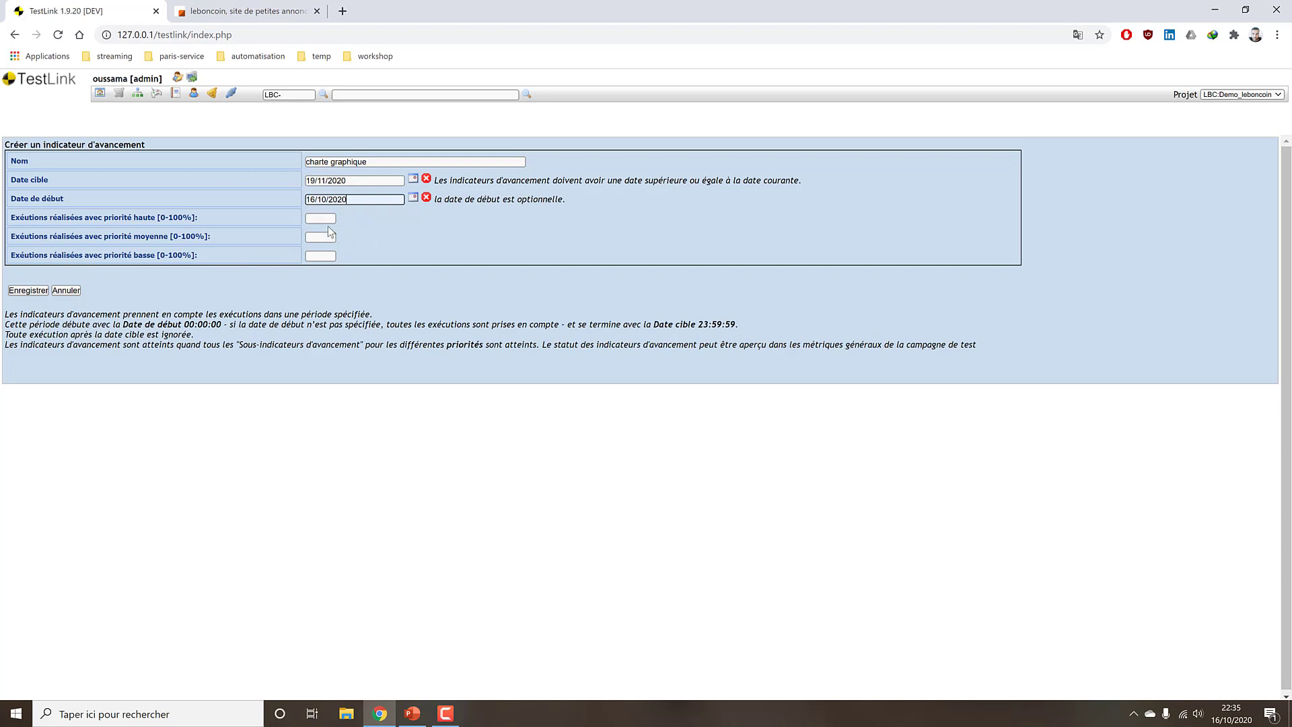
# Set the charte graphique indicator's executions to 100 for high, 80 for medium and 75 for low priority, and save it
pyautogui.click(327, 220)
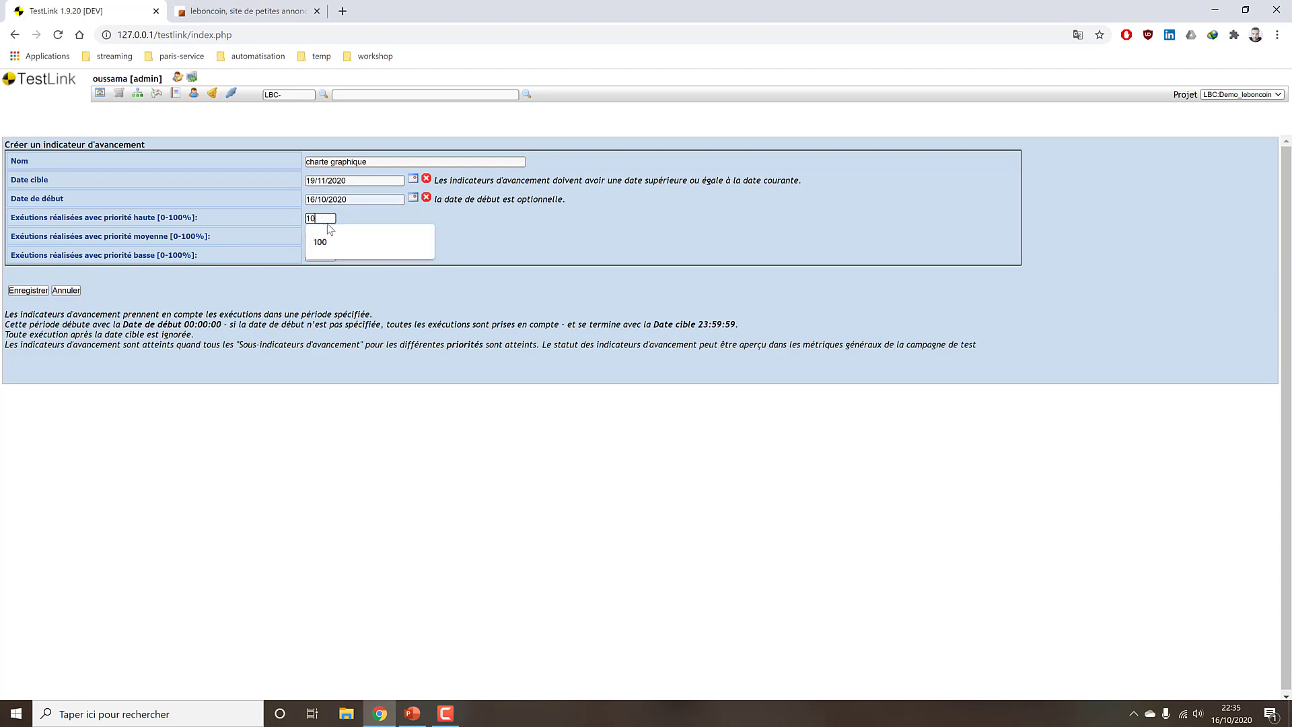
pyautogui.click(320, 242)
pyautogui.click(316, 236)
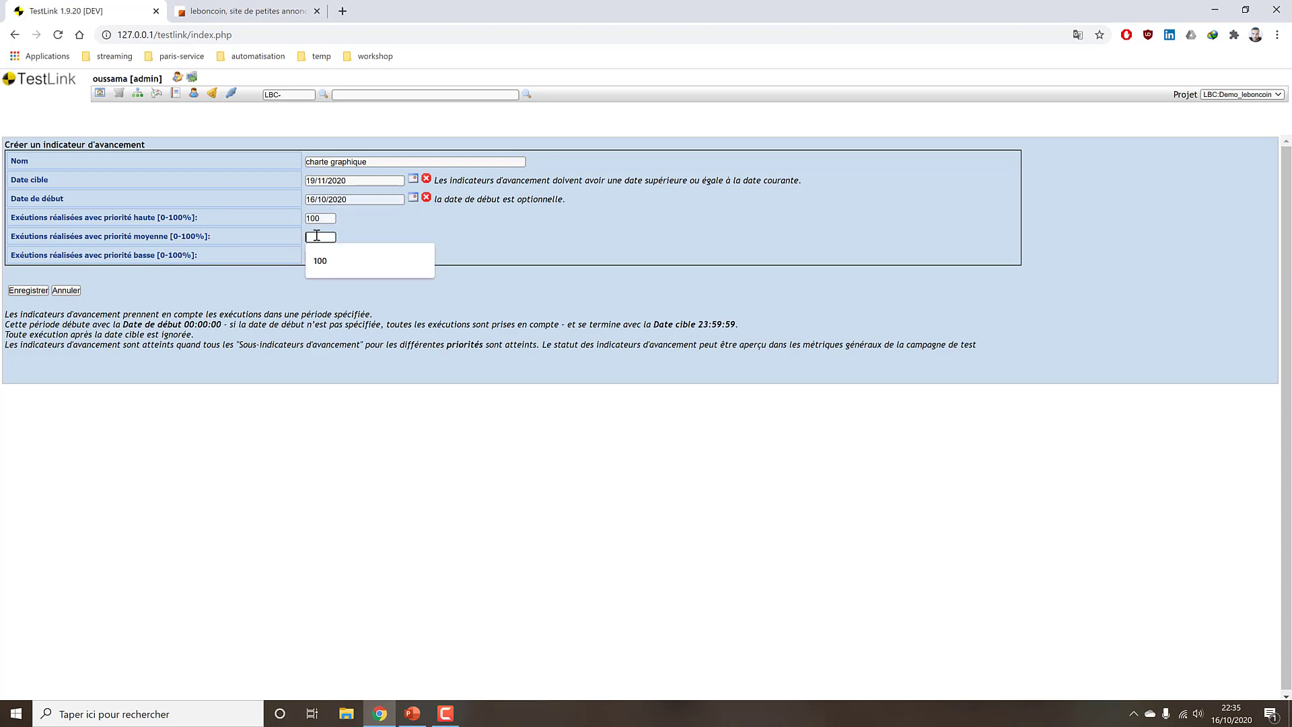
pyautogui.write('80')
pyautogui.click(325, 254)
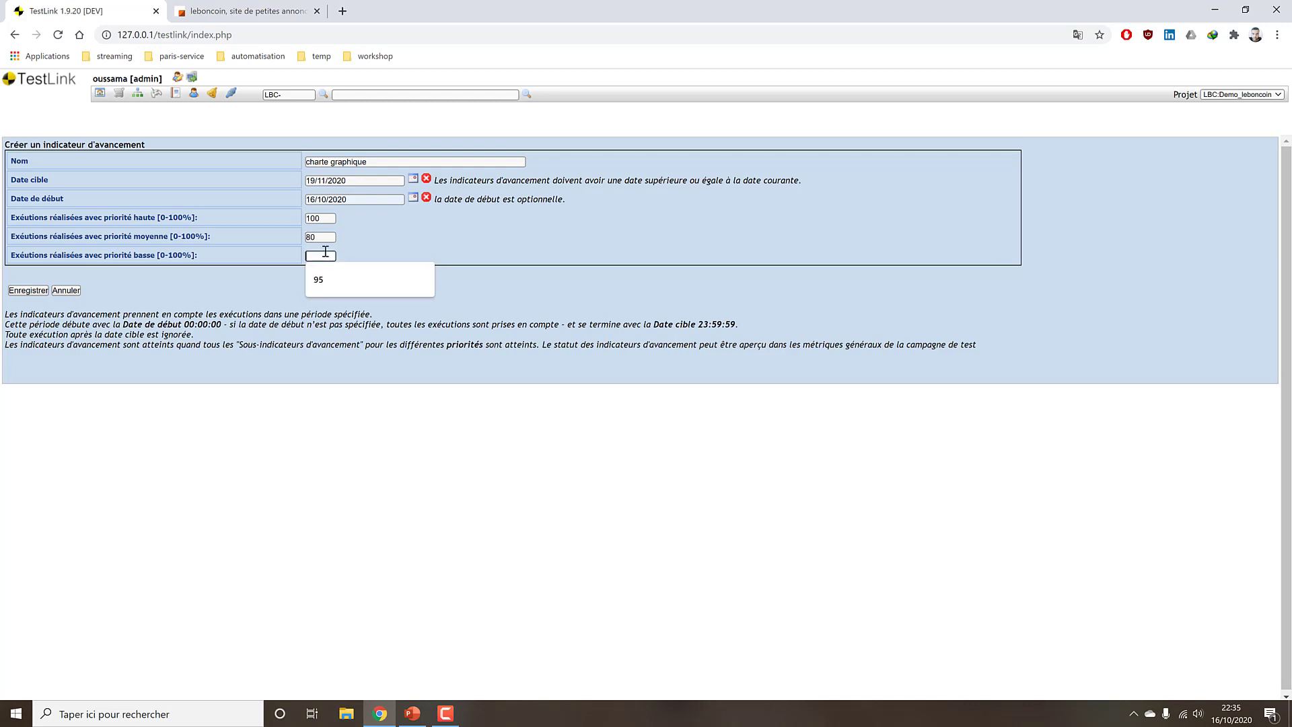
pyautogui.write('75')
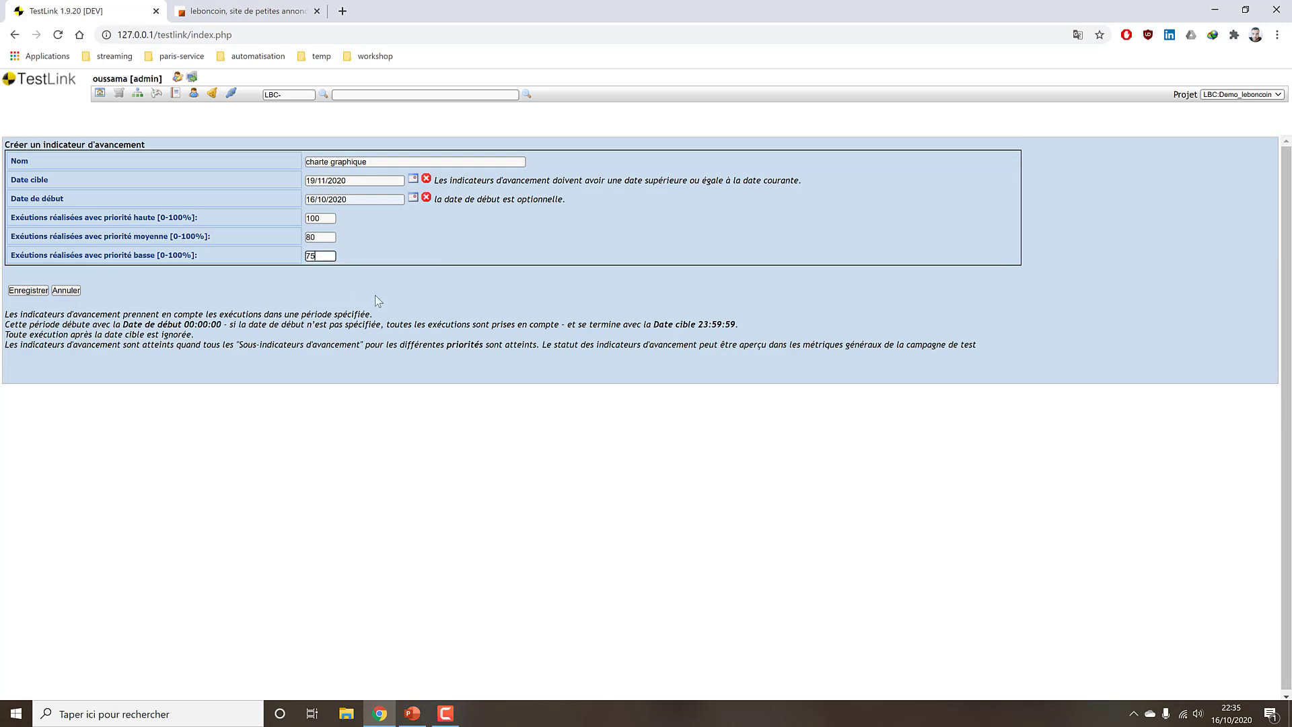
pyautogui.click(29, 291)
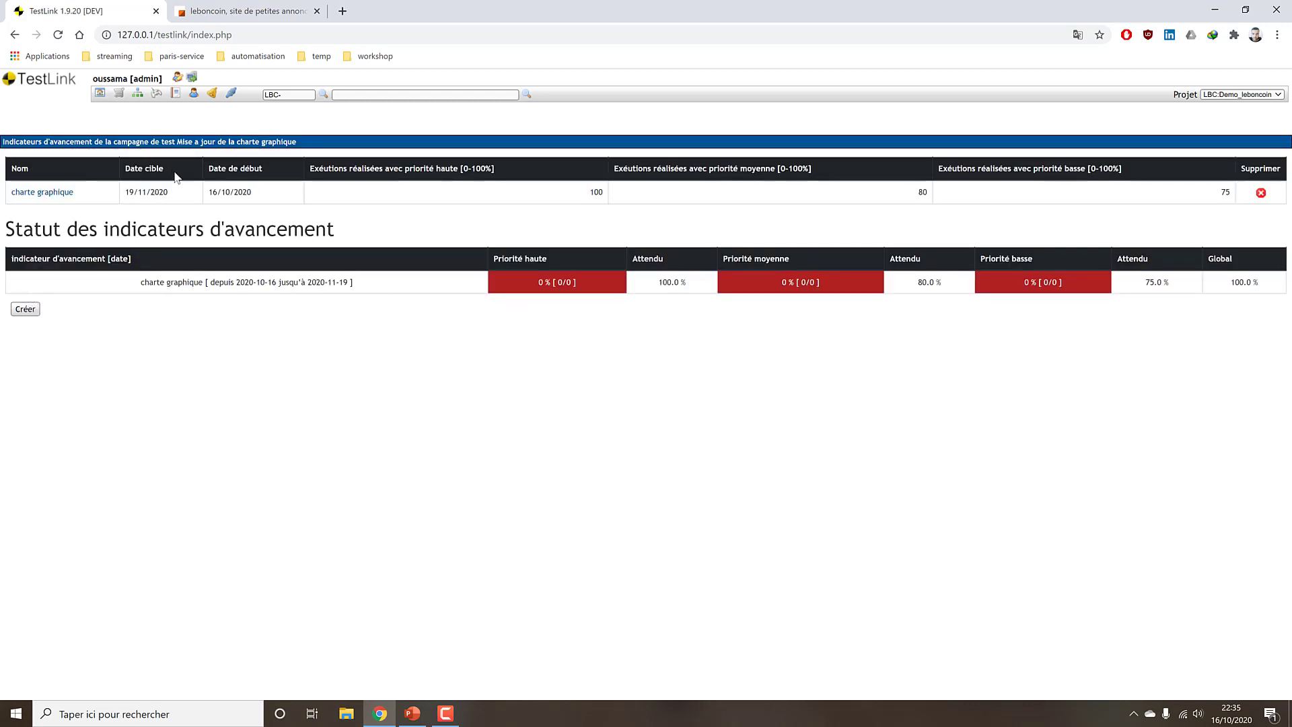
# Return to the TestLink home page and make Espace Client the current test campaign again
pyautogui.click(99, 94)
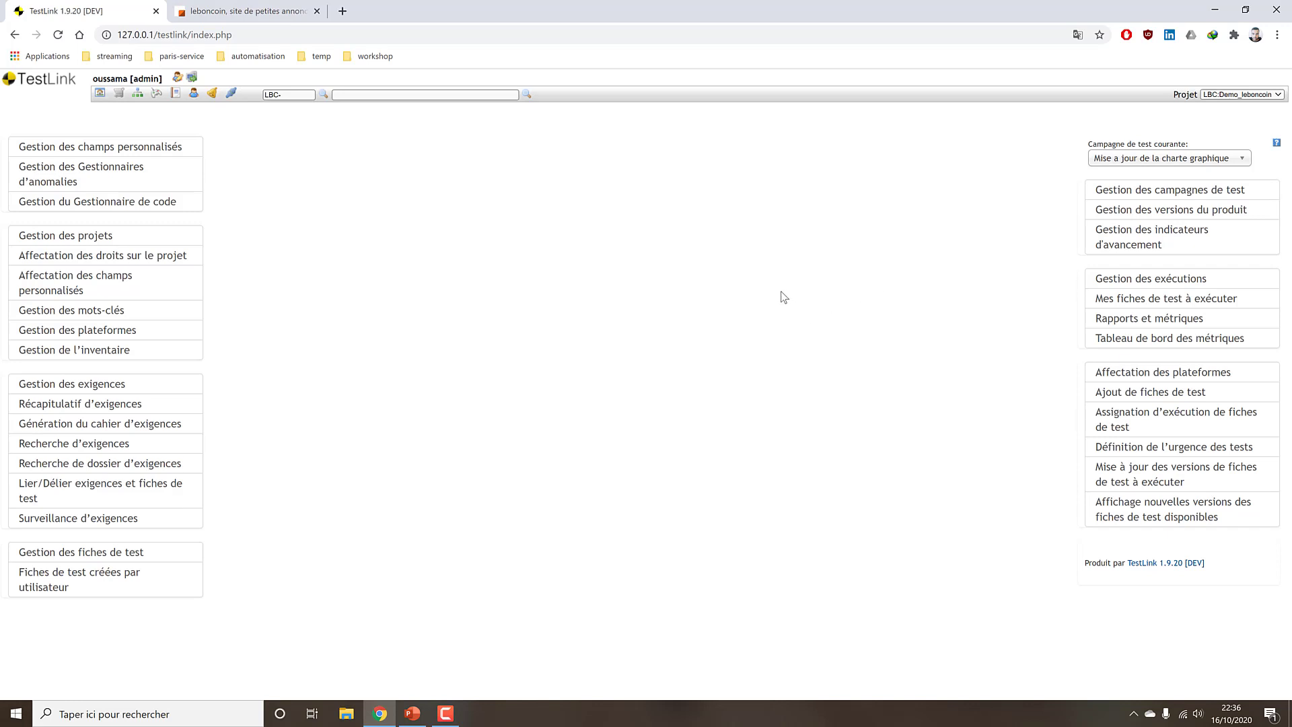
pyautogui.click(417, 712)
pyautogui.click(417, 713)
pyautogui.click(1169, 158)
pyautogui.click(1131, 194)
# Switch to the milestones slide of the Formation Testlink presentation in PowerPoint and return to TestLink in Chrome
pyautogui.click(413, 713)
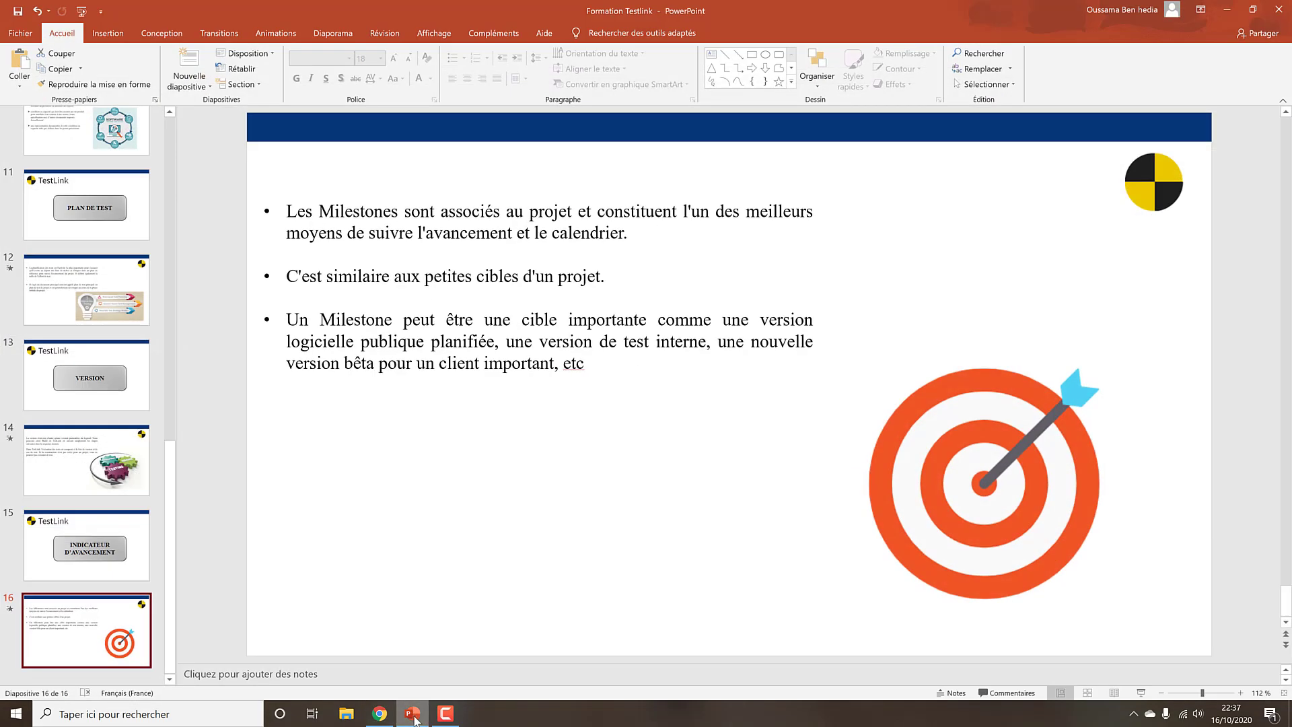
pyautogui.click(414, 714)
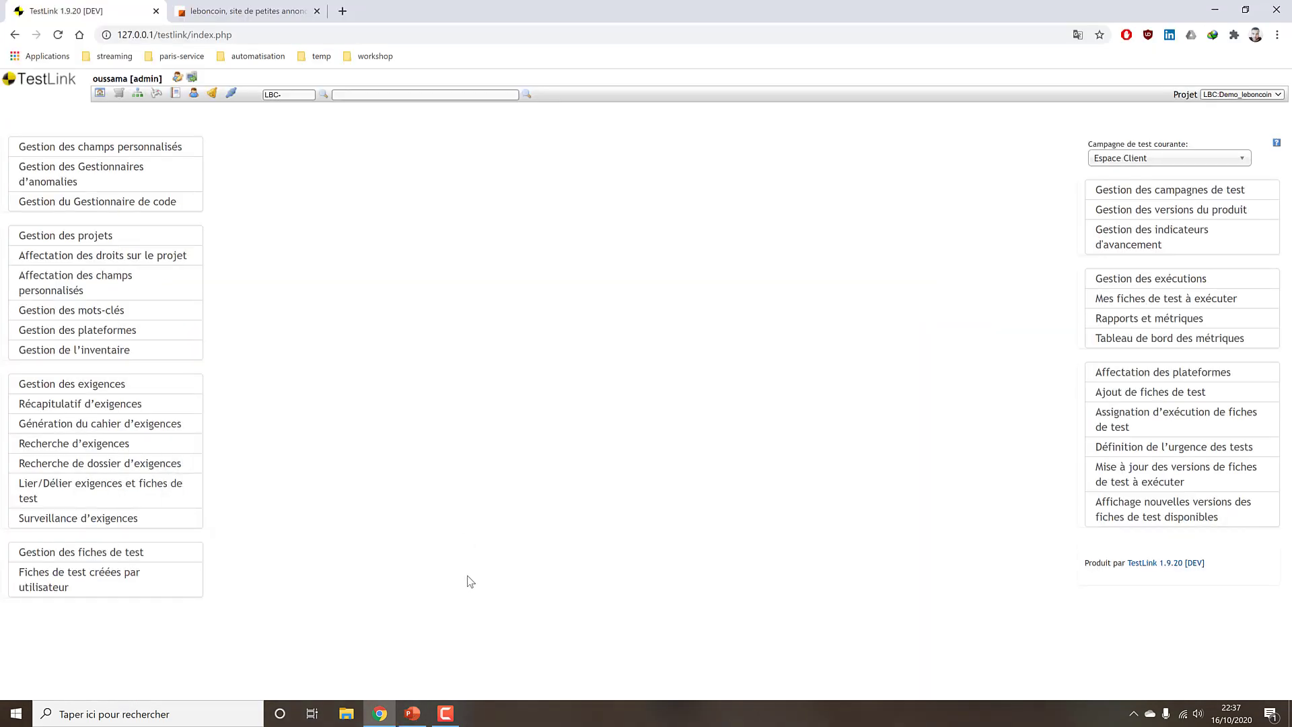